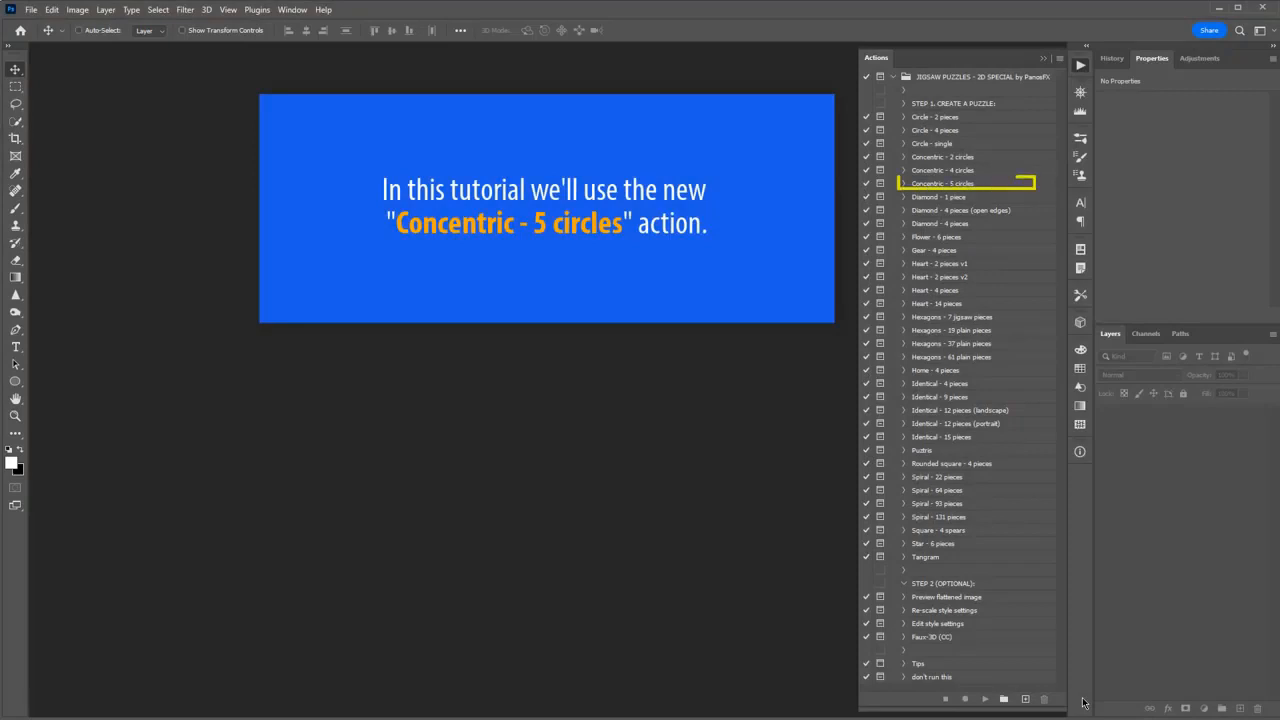
Open the recent photo pexels-monstera-7139777.jpg and run the "Concentric - 5 circles" puzzle action on it.
left_click(976, 187)
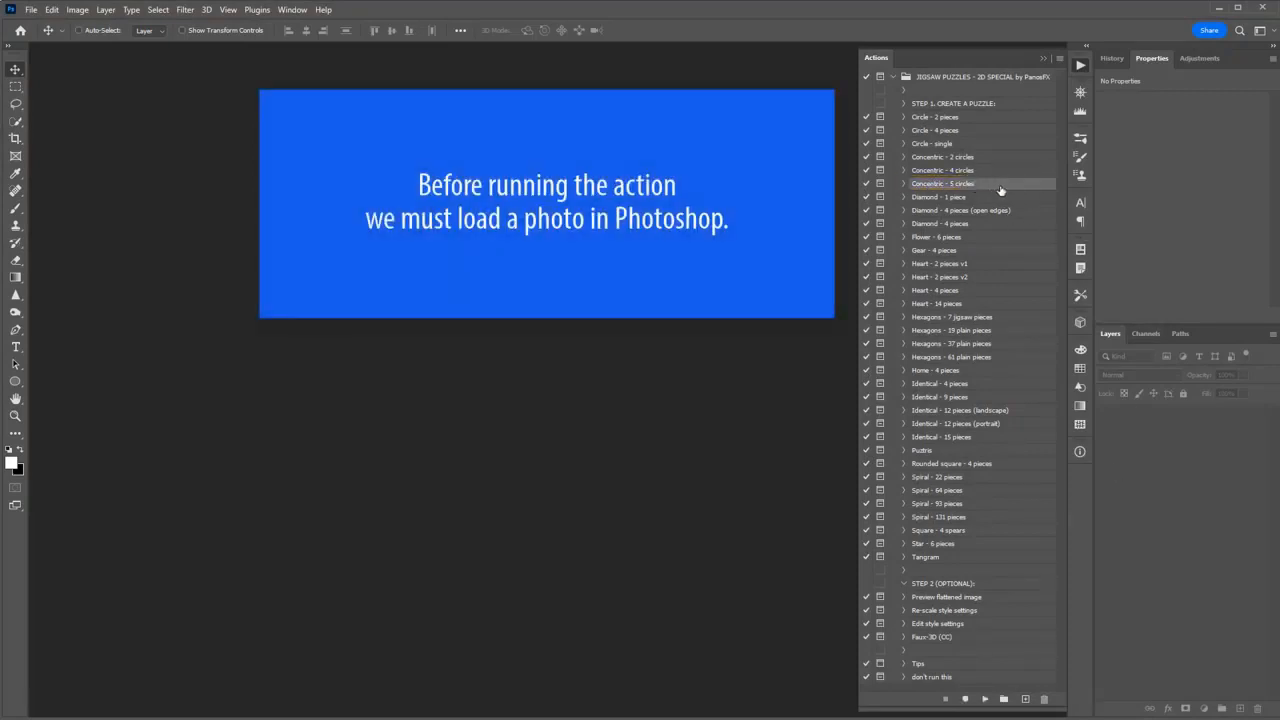
left_click(20, 30)
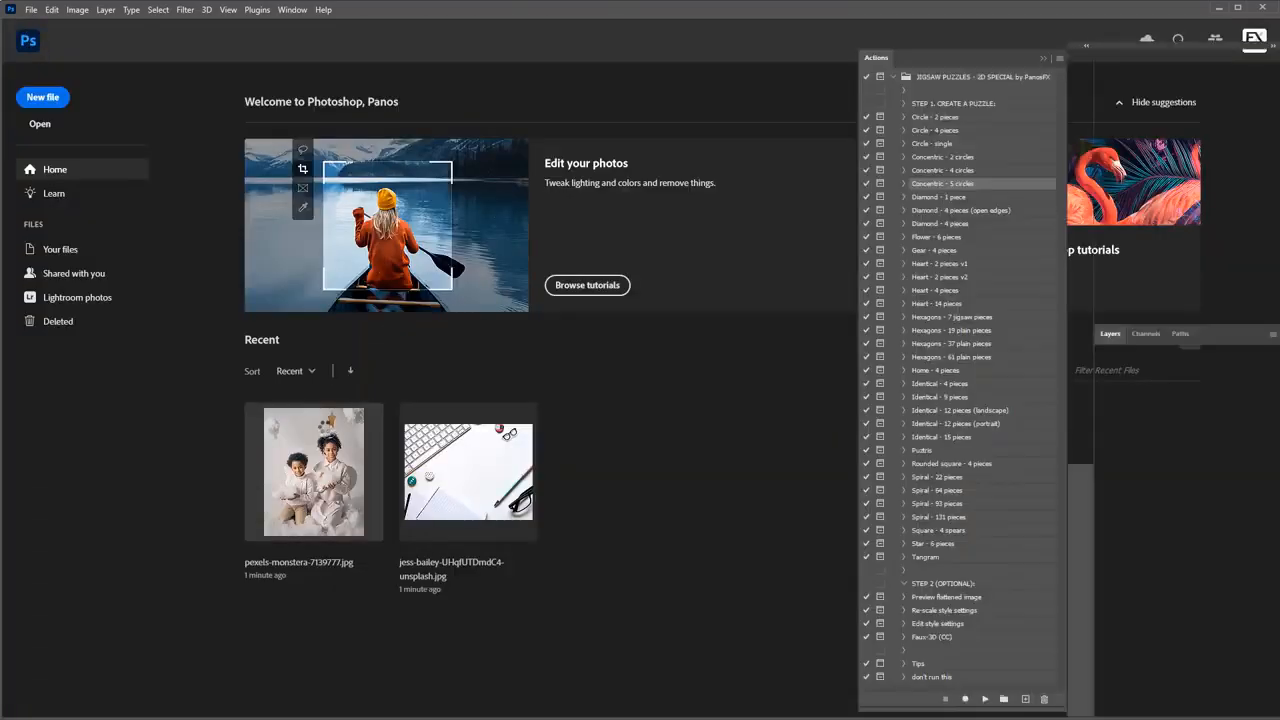
left_click(314, 470)
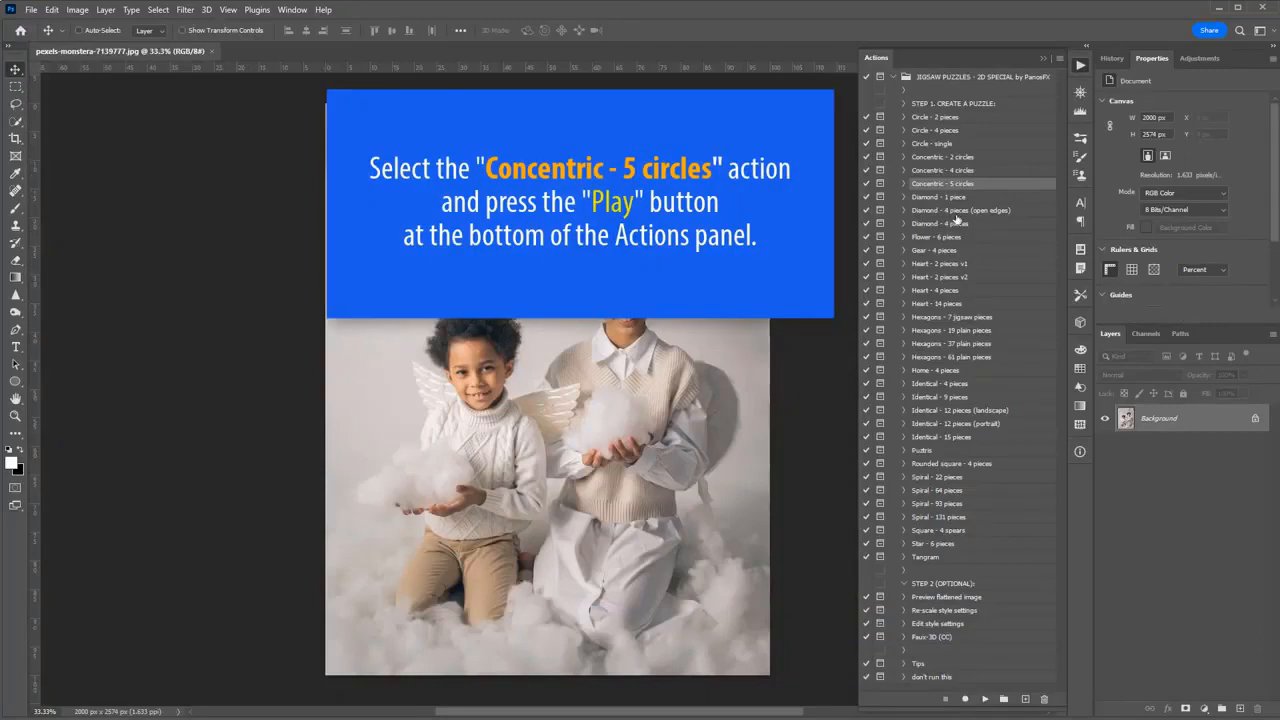
left_click(985, 699)
left_click(888, 225)
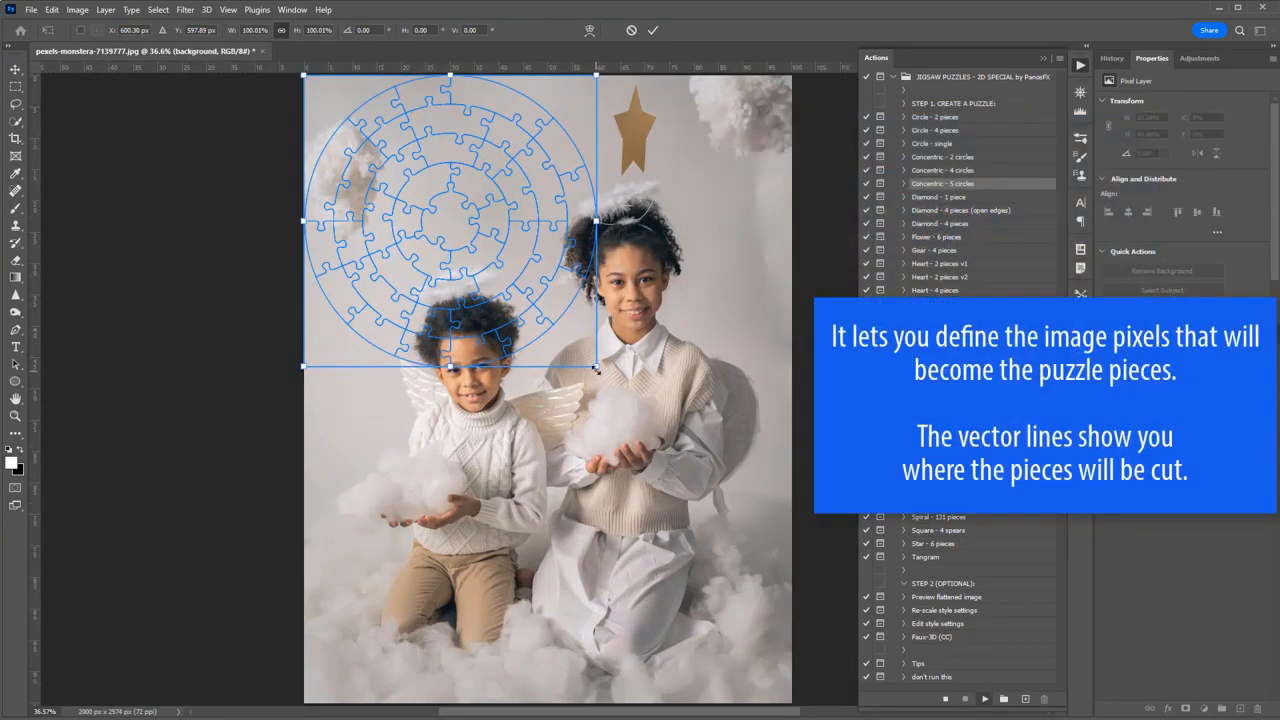
Scale the circular puzzle template to about 162%, position it over the two children, and confirm the transform.
left_click_drag(597, 368, 765, 535)
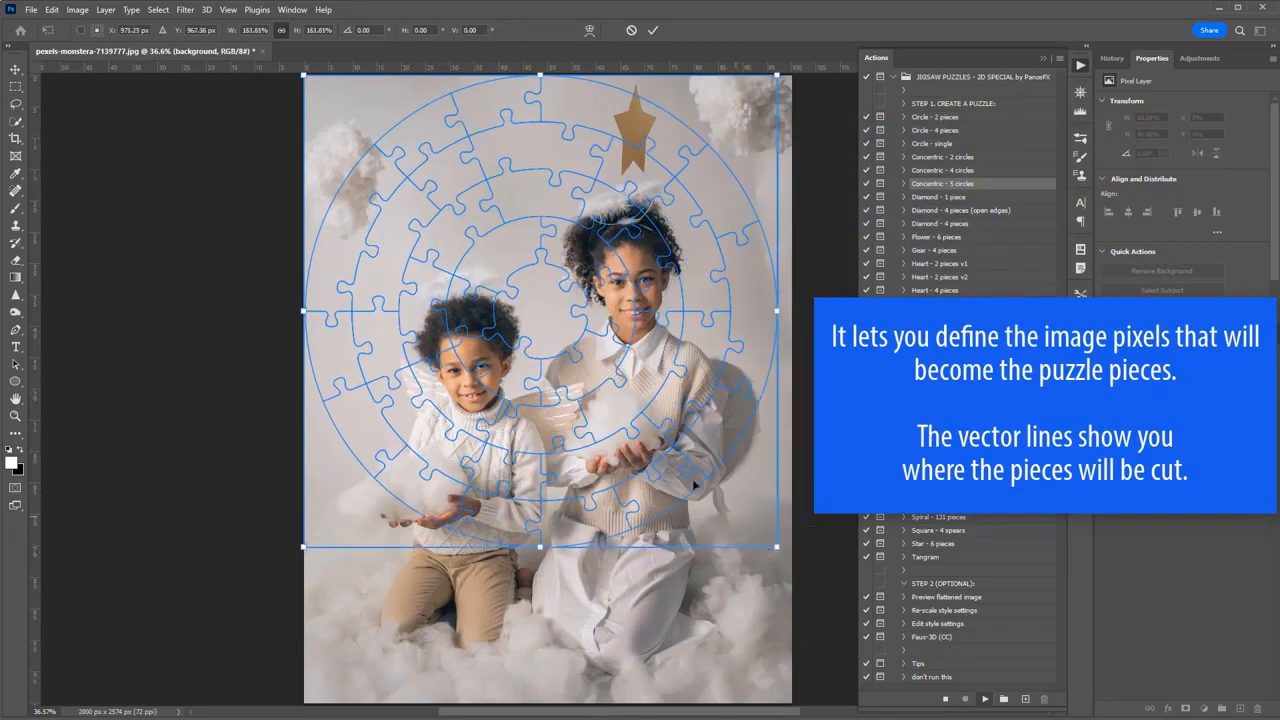
left_click_drag(662, 458, 662, 481)
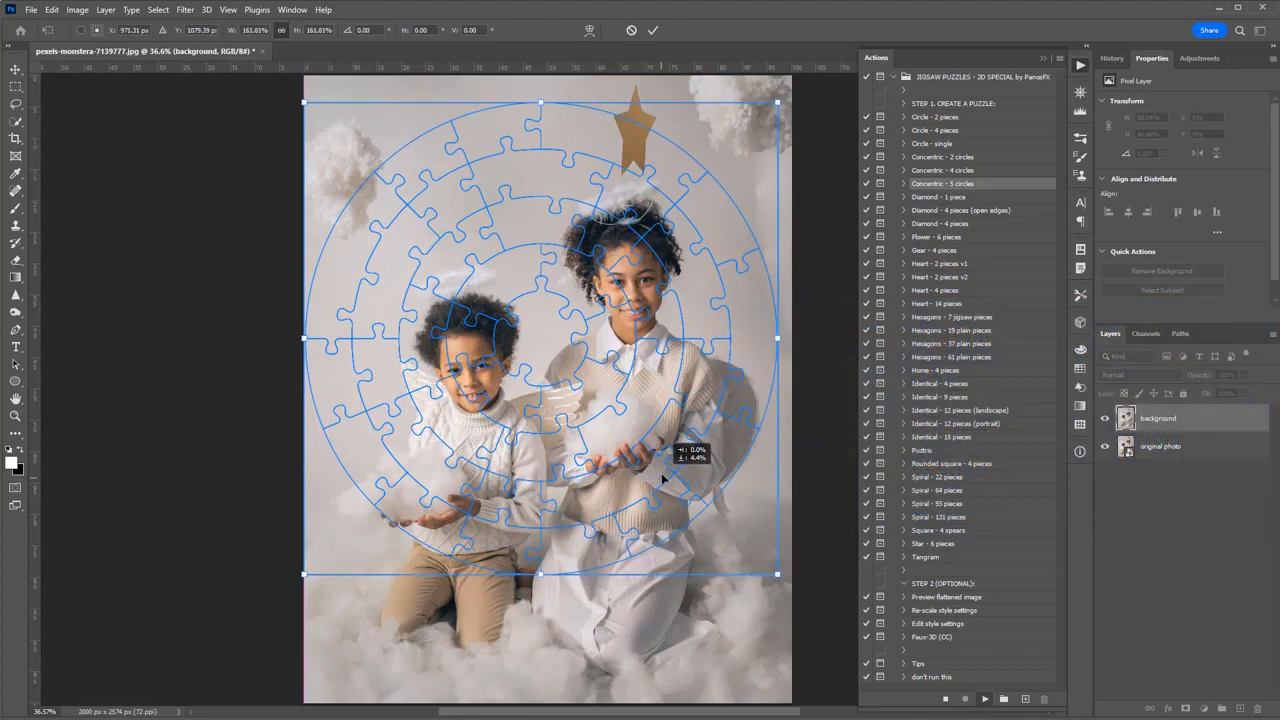
left_click_drag(662, 481, 660, 510)
left_click_drag(647, 340, 660, 340)
key("shift+Down")
key("shift+Down")
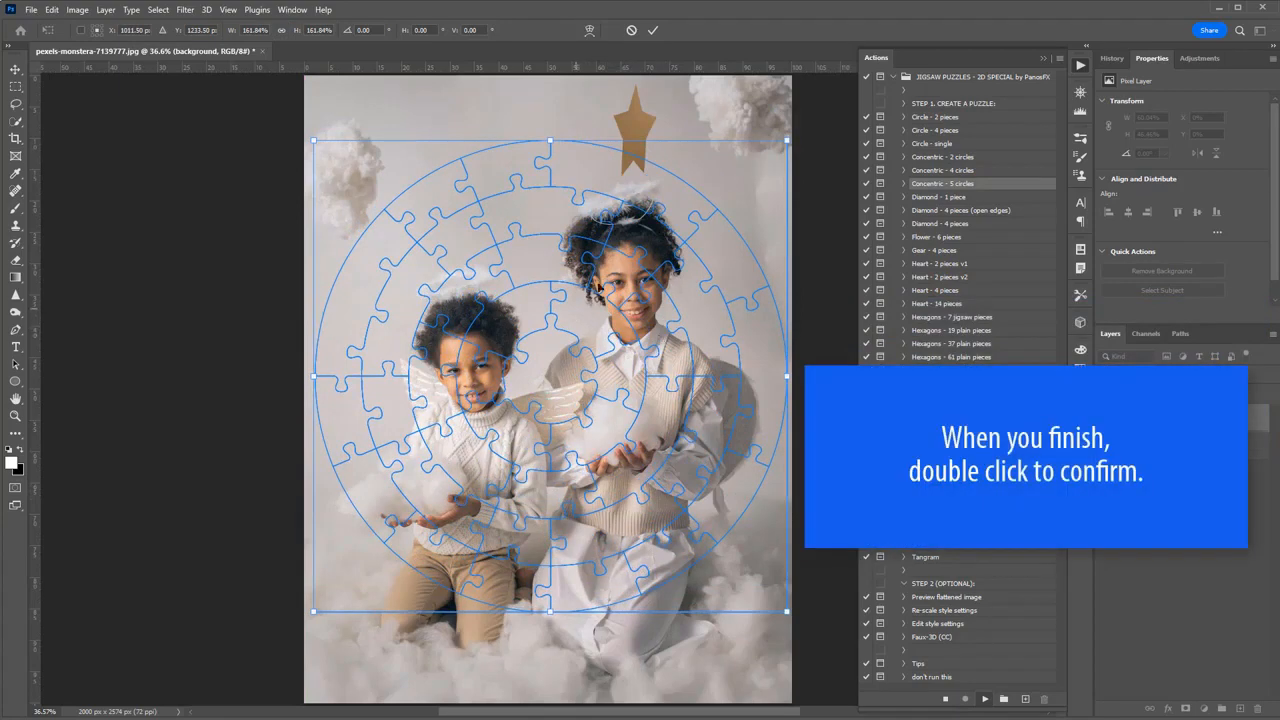
double_click(717, 201)
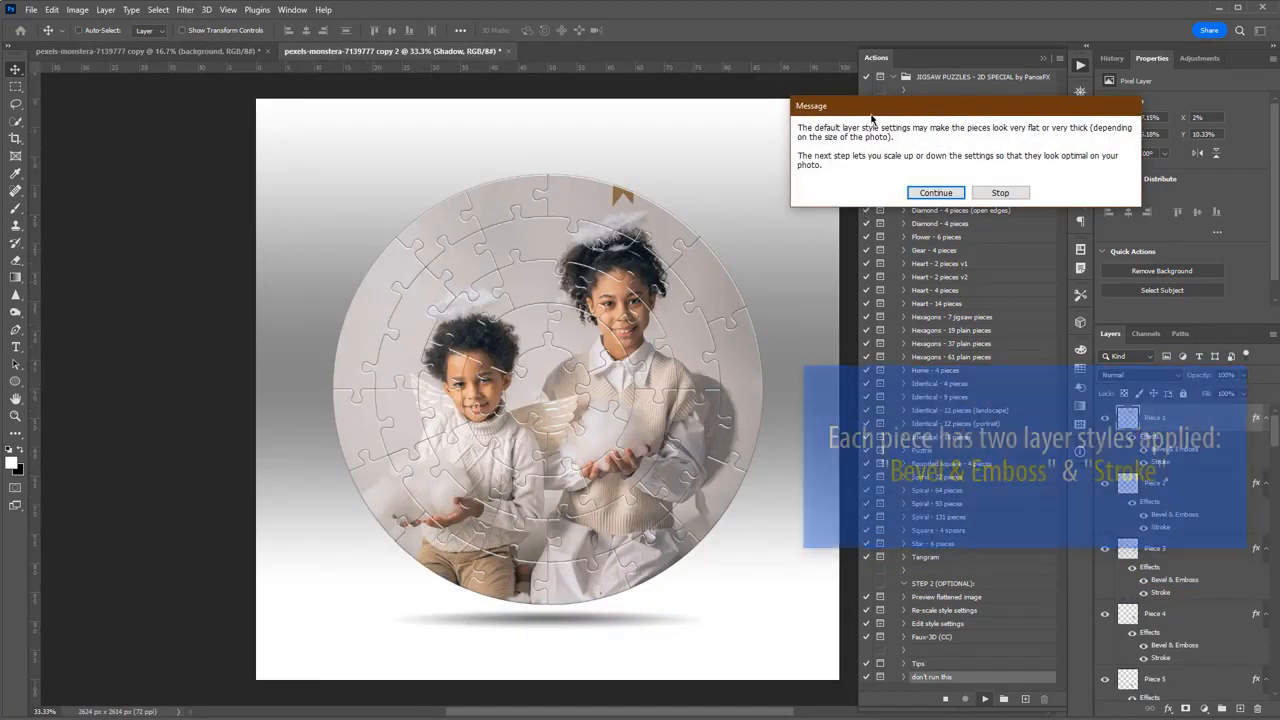
Continue the action until the layer effects scale of the single sample puzzle piece can be edited.
left_click_drag(866, 112, 736, 99)
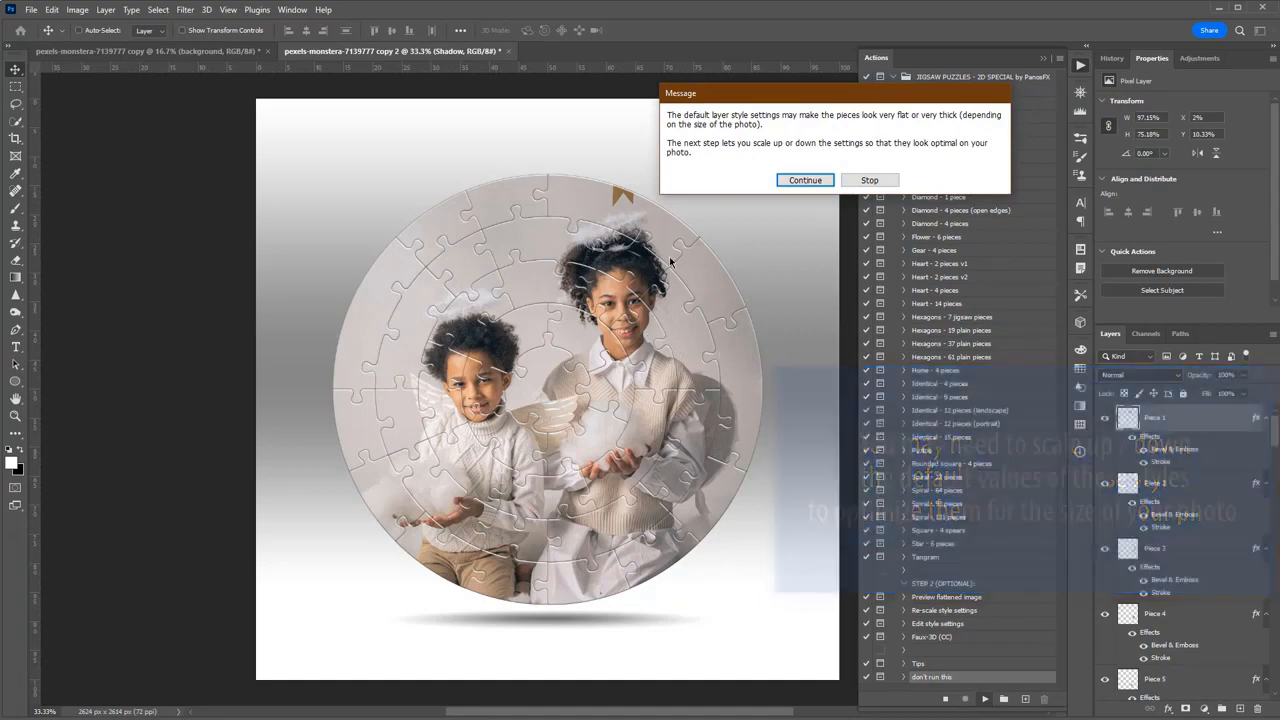
left_click(799, 185)
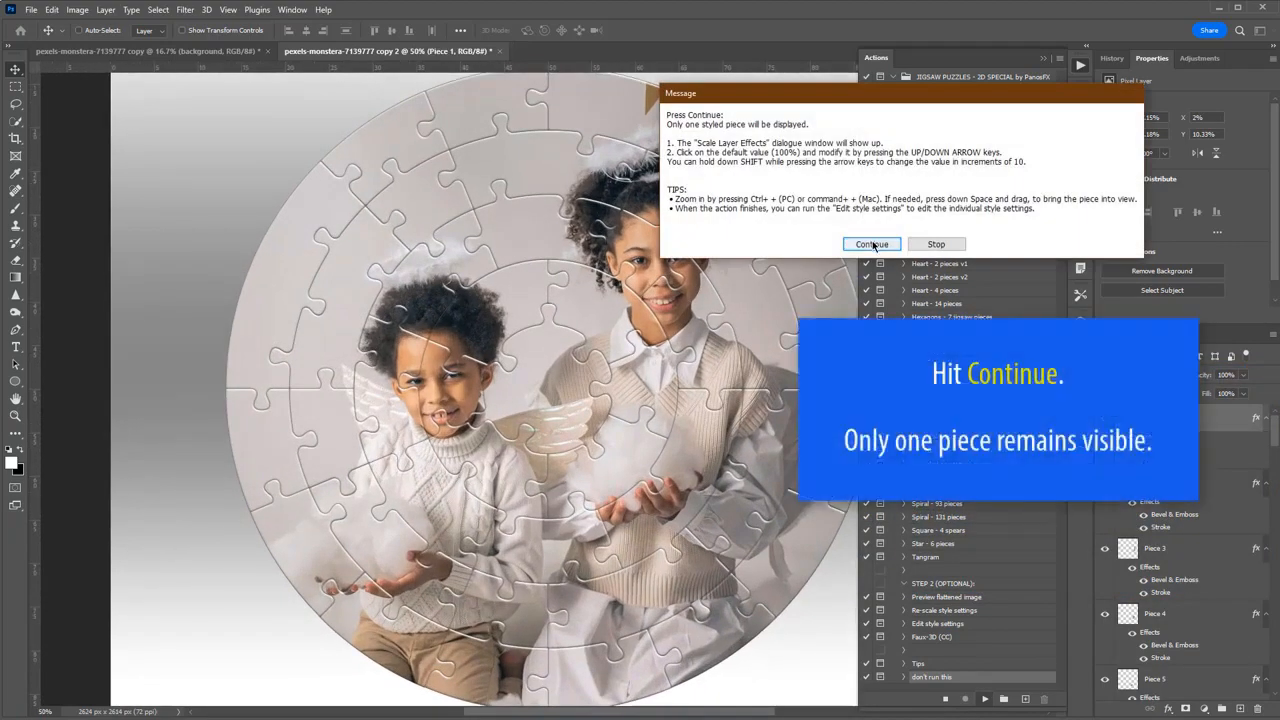
left_click(873, 245)
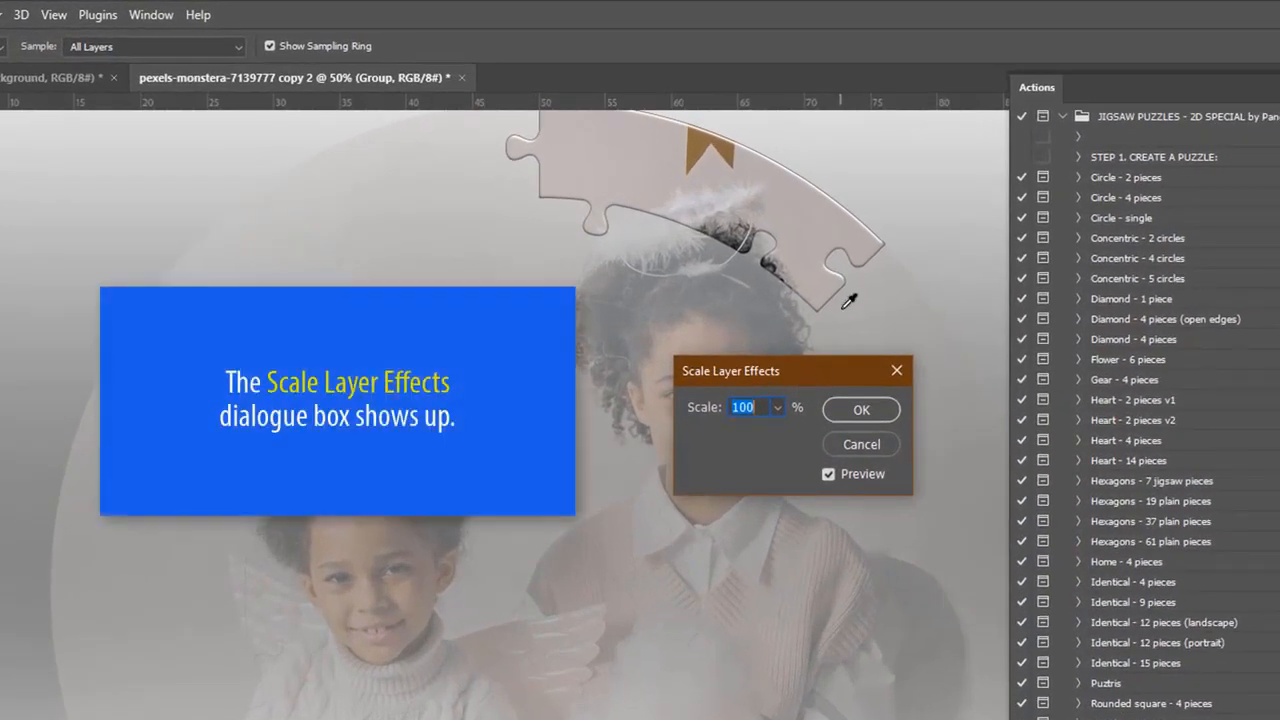
left_click_drag(876, 286, 866, 311)
double_click(757, 406)
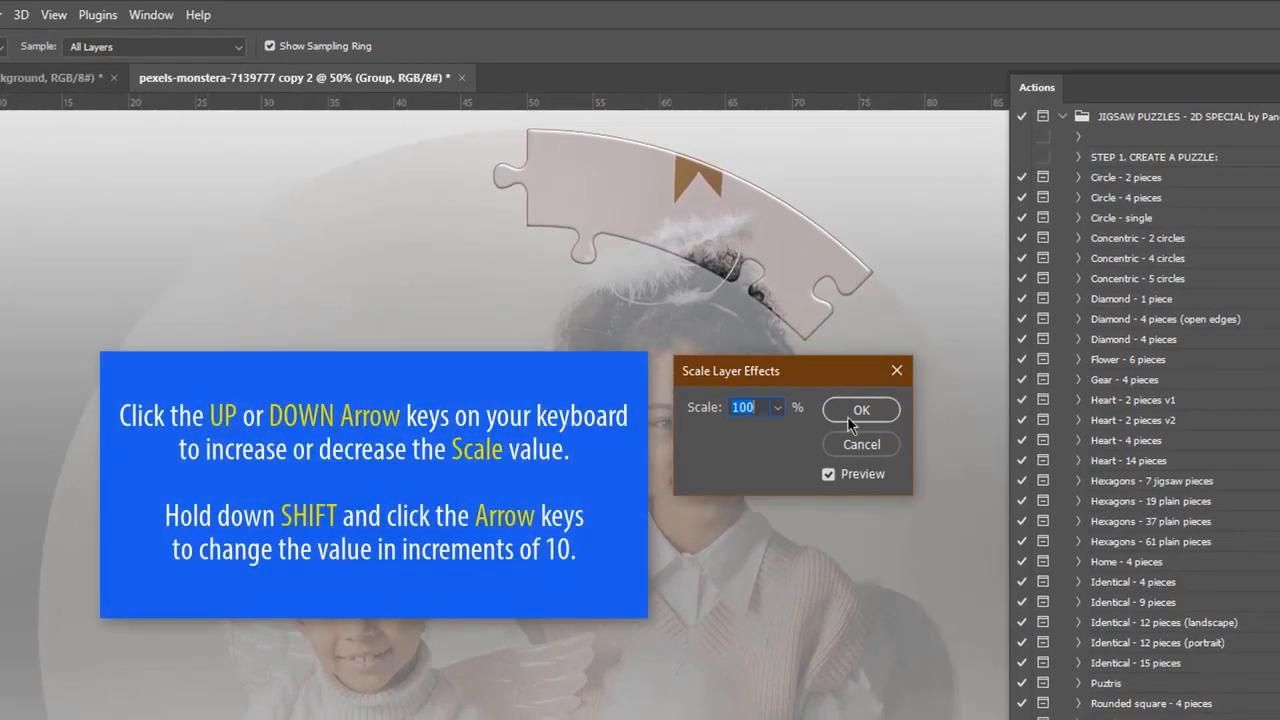
Try layer effect scales of 120%, 200% and 20% on the sample piece.
key("shift+Up")
key("shift+Up")
key("shift+Up")
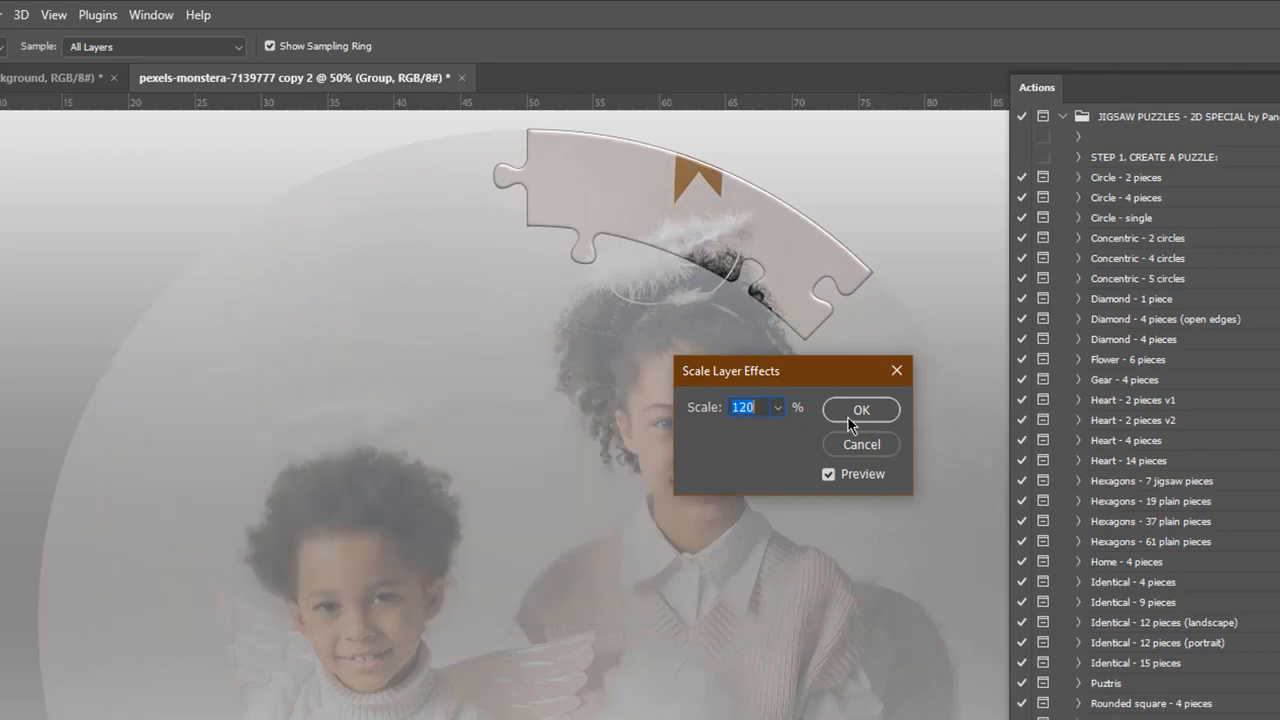
key("shift+Down")
key("shift+Down")
key("shift+Down")
type("200")
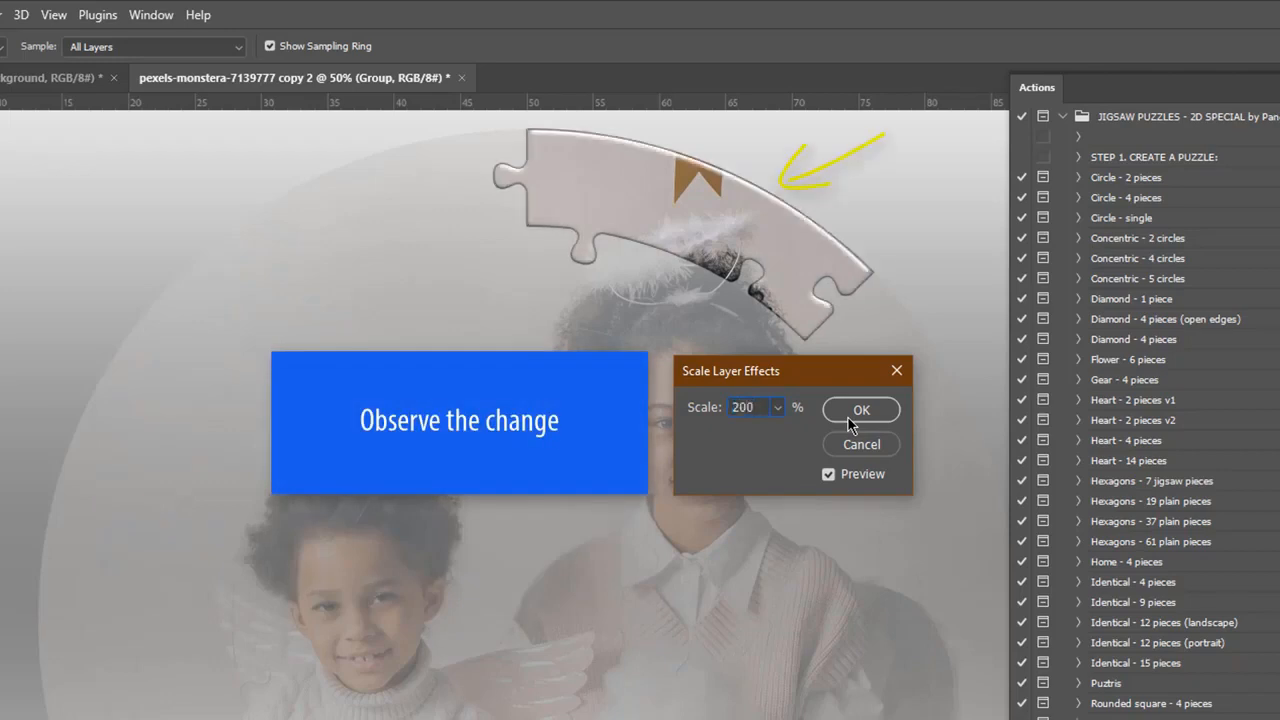
key("shift+Home")
type("20")
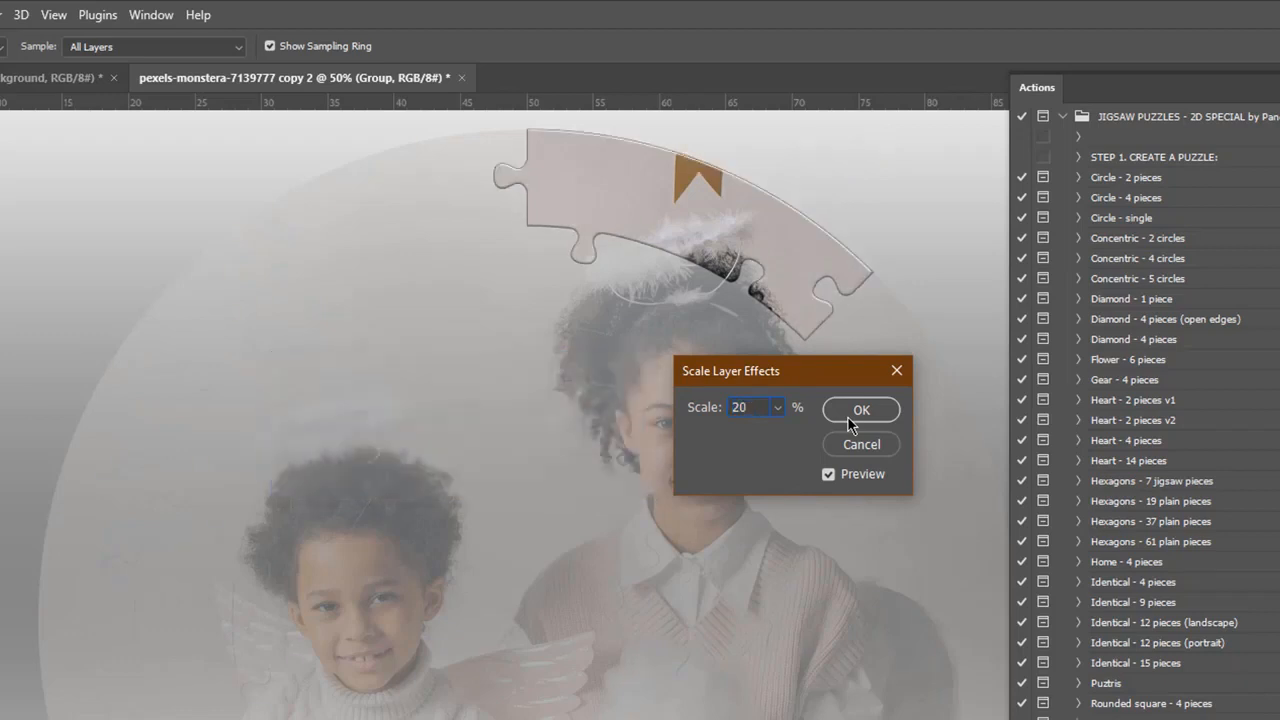
Set the layer effects scale to 125% and apply it to the puzzle pieces.
key("shift+Home")
type("120")
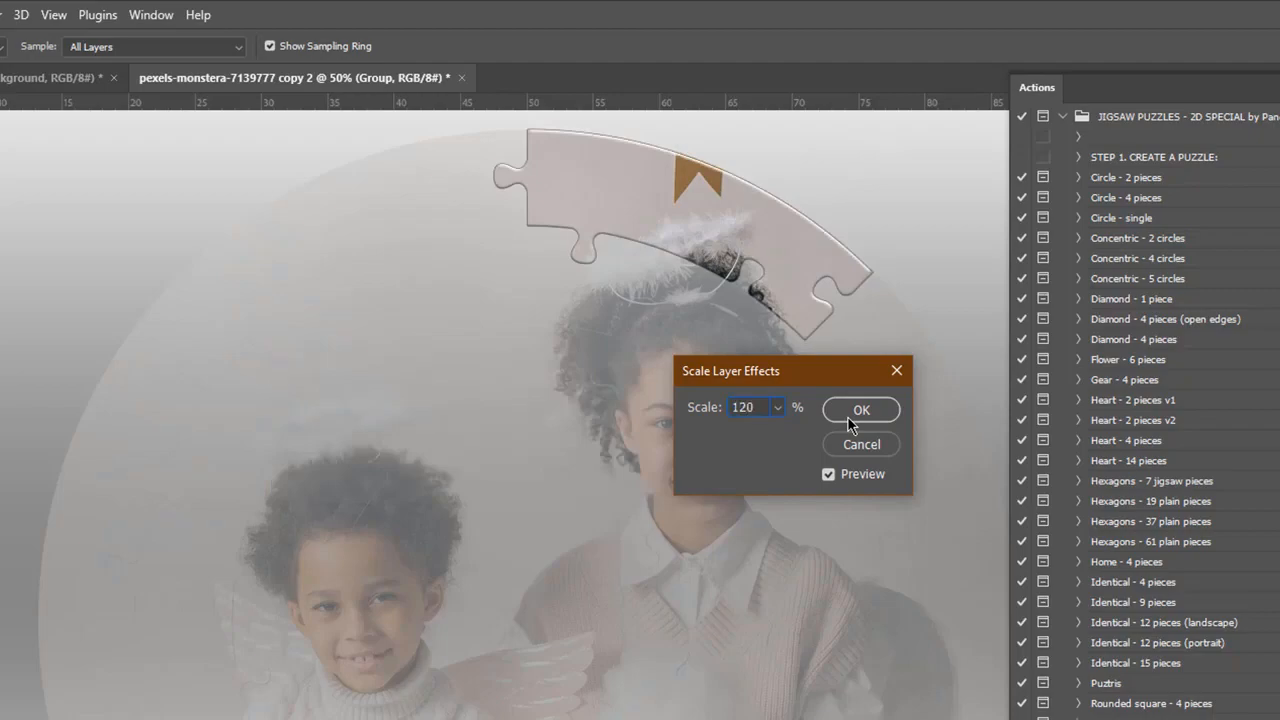
key("Up")
key("Up")
key("Up")
key("Up")
key("Up")
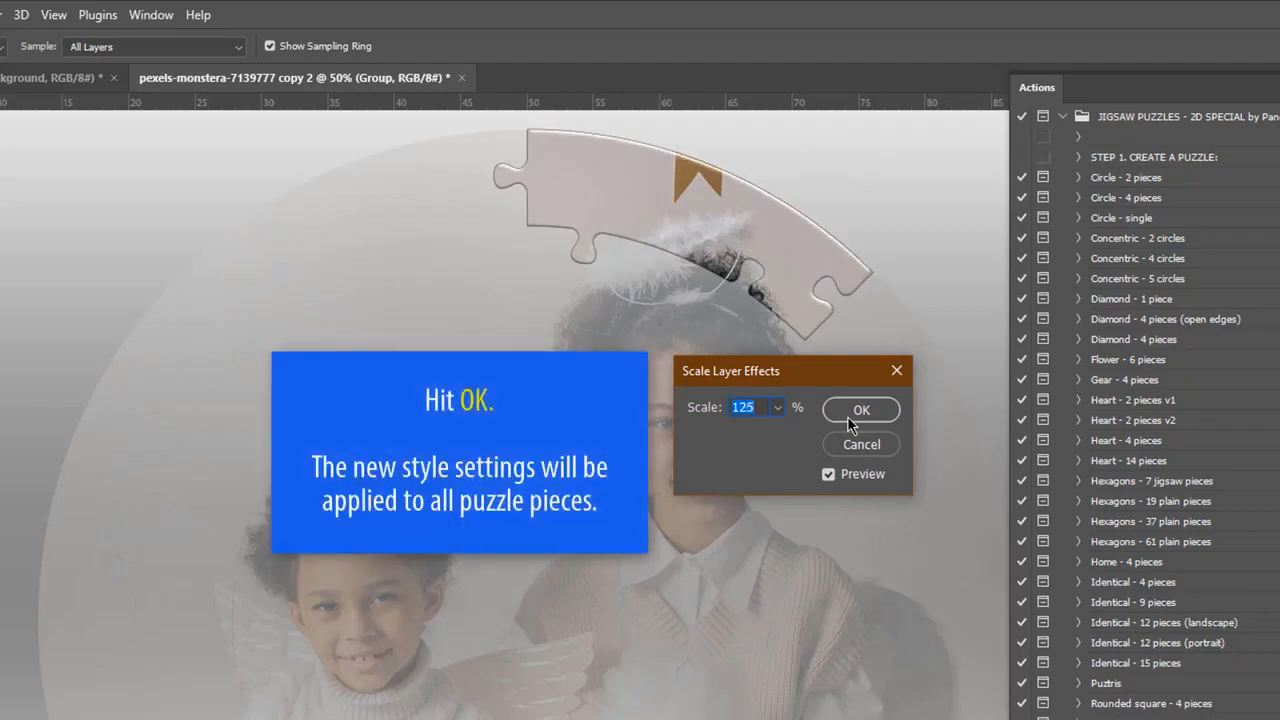
left_click(860, 410)
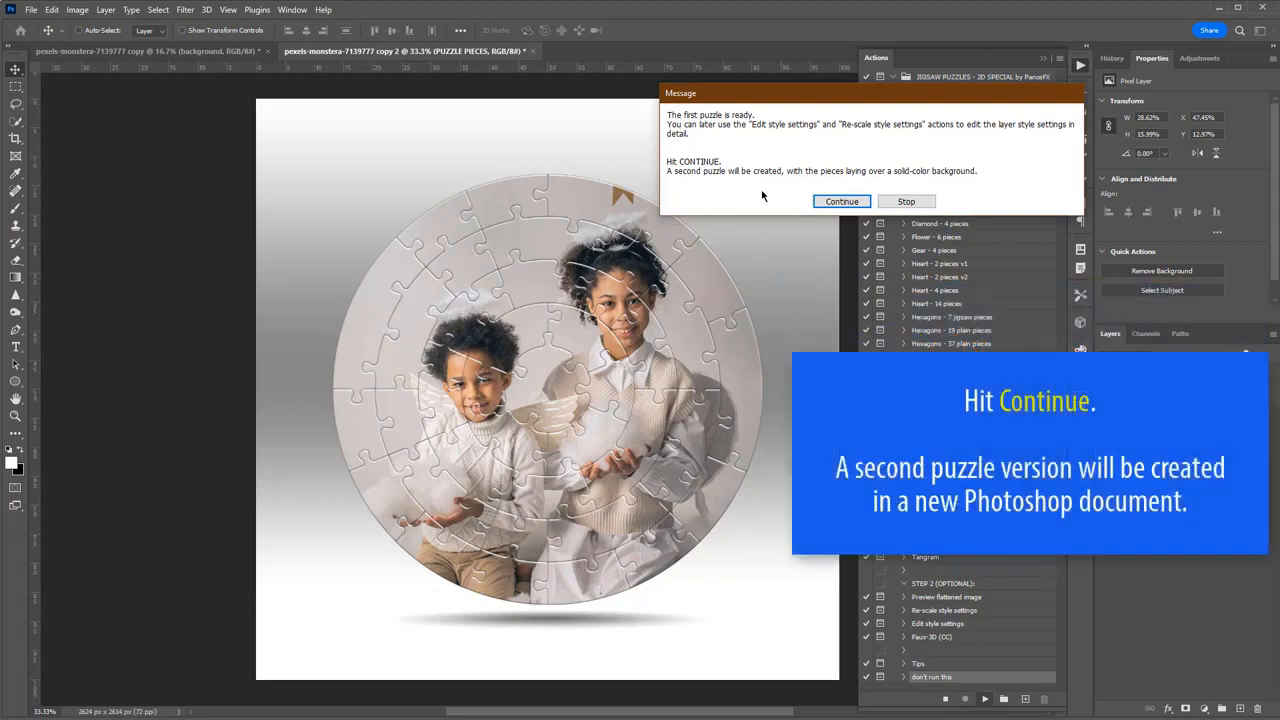
Continue the action to create the second puzzle on a solid-color background and the third over the original photo.
left_click(840, 202)
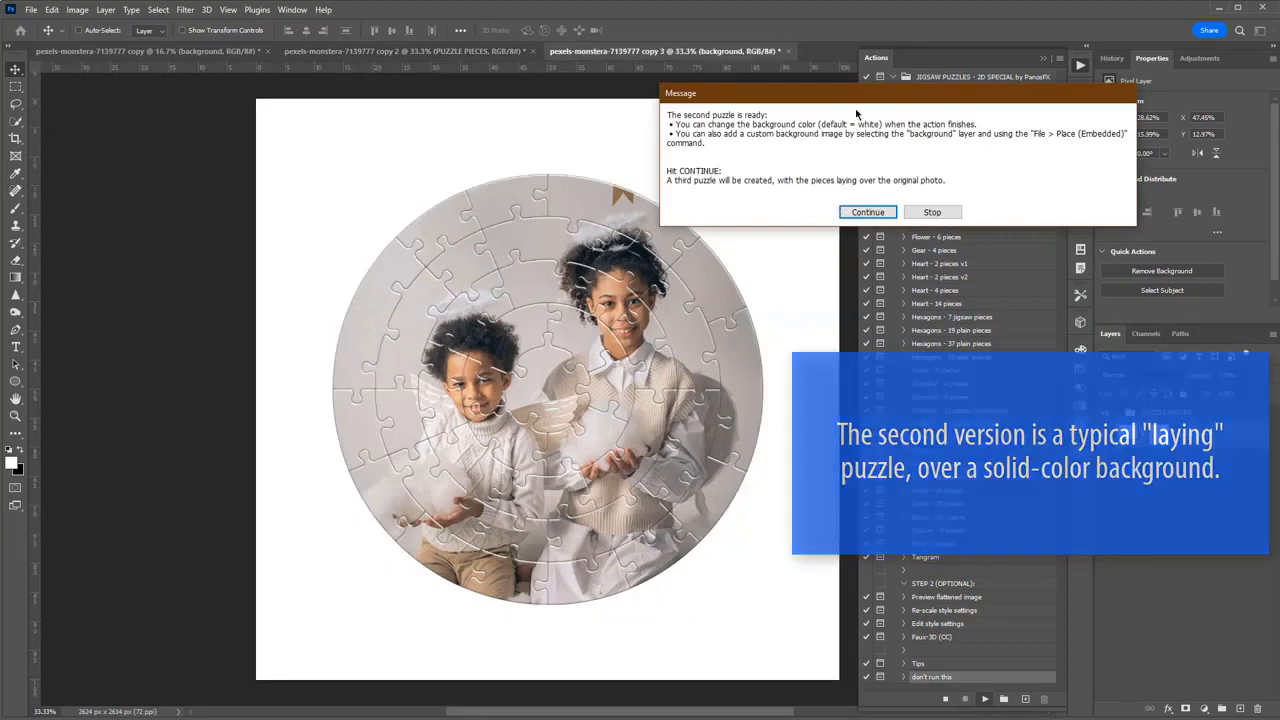
left_click_drag(847, 94, 871, 80)
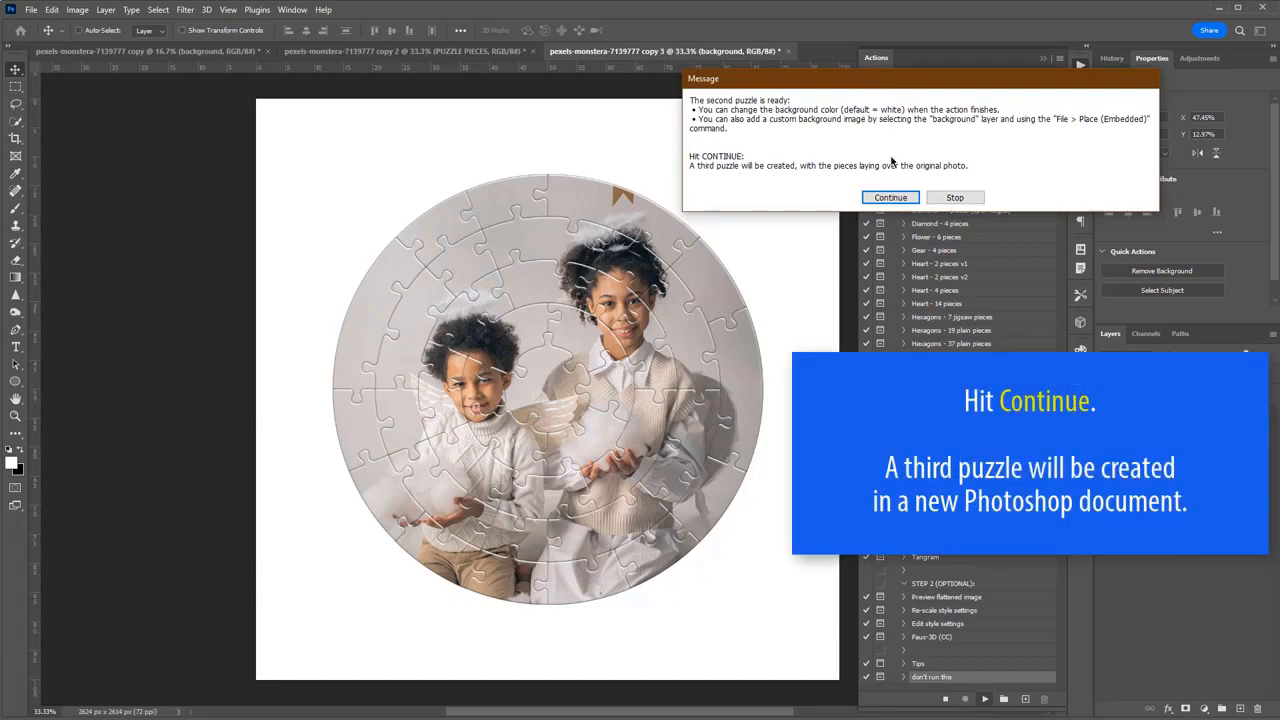
left_click(899, 197)
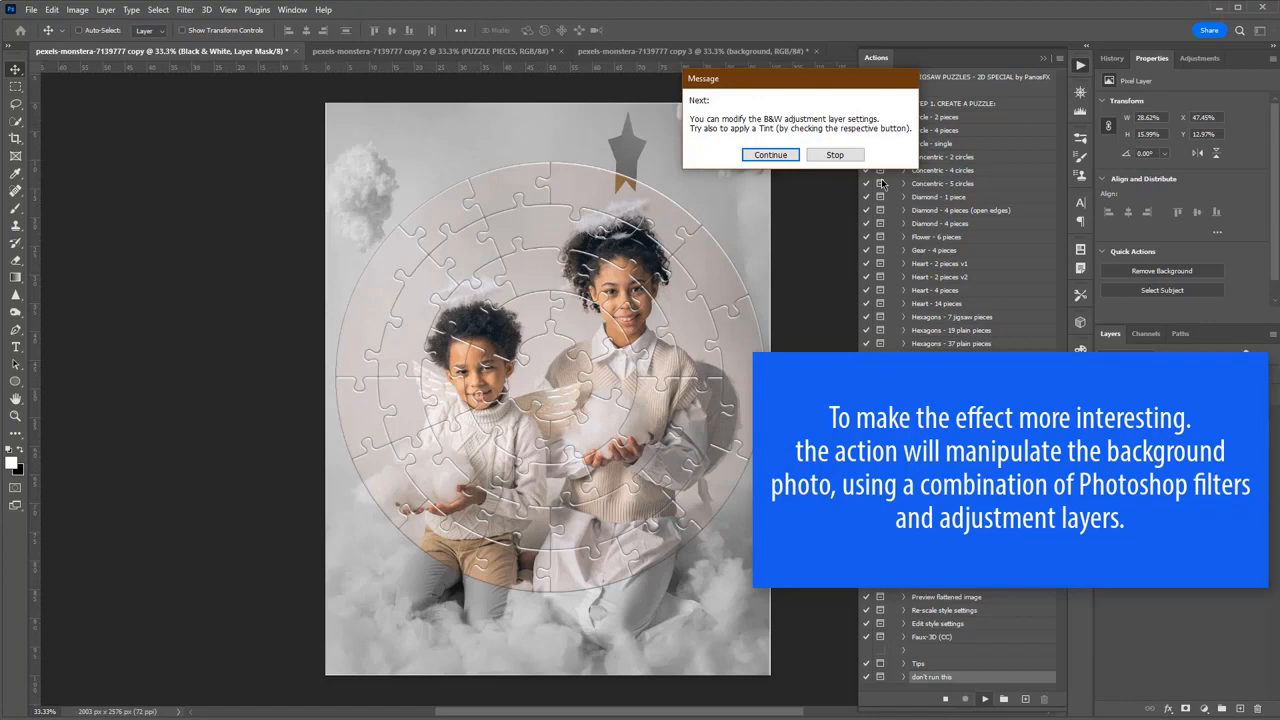
In the background's Black & White adjustment, set Yellows to 8% and apply a light blue tint with hue 199.
left_click(773, 157)
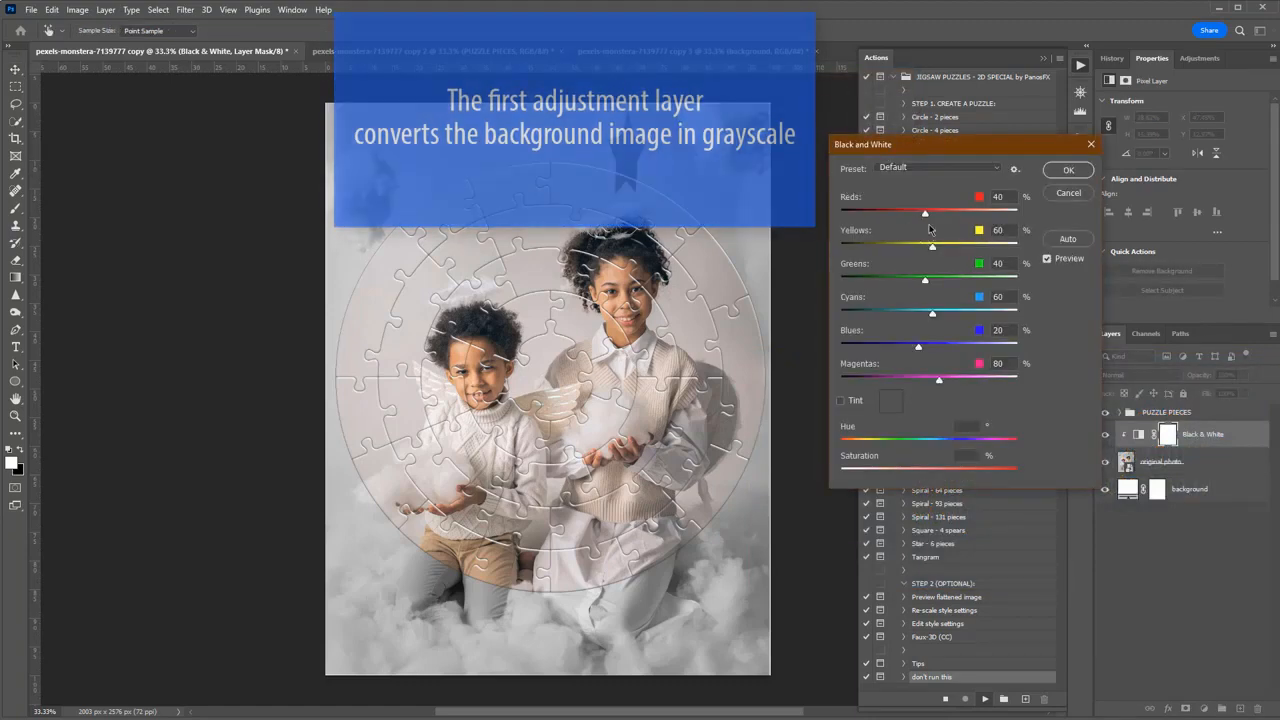
mouse_move(934, 245)
left_mouse_down()
mouse_move(967, 249)
mouse_move(915, 250)
left_mouse_up()
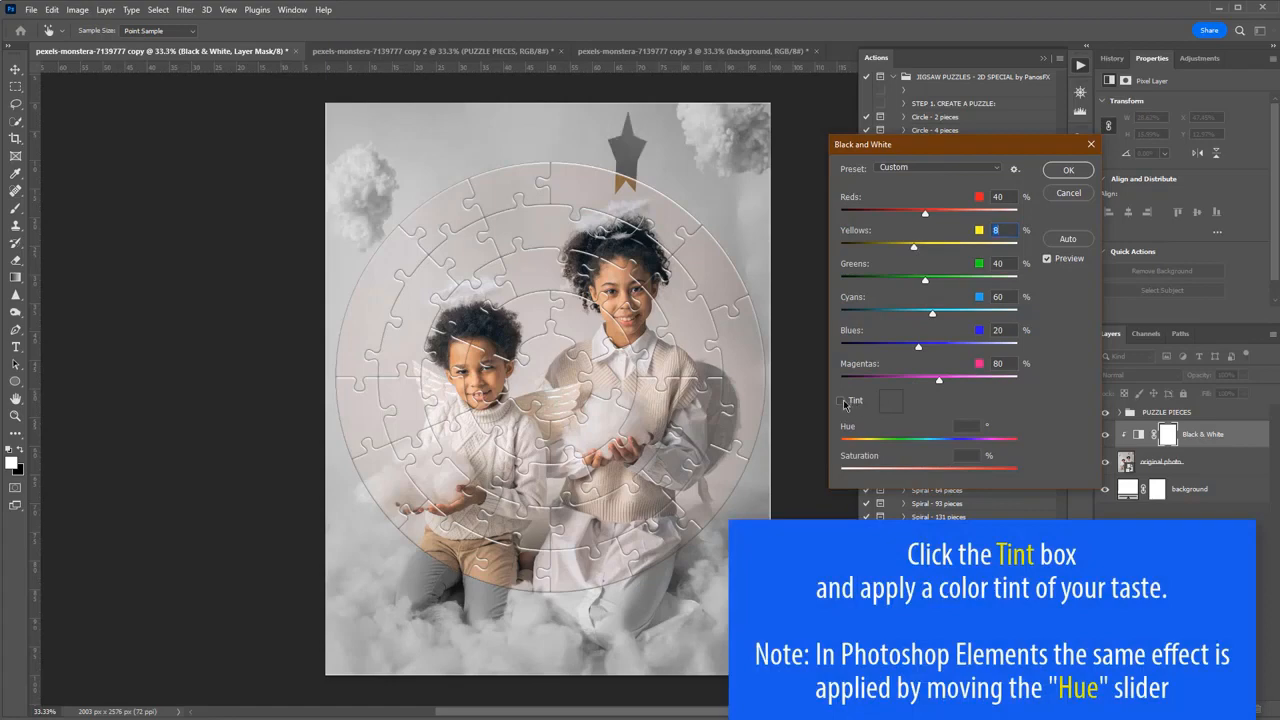
left_click(841, 401)
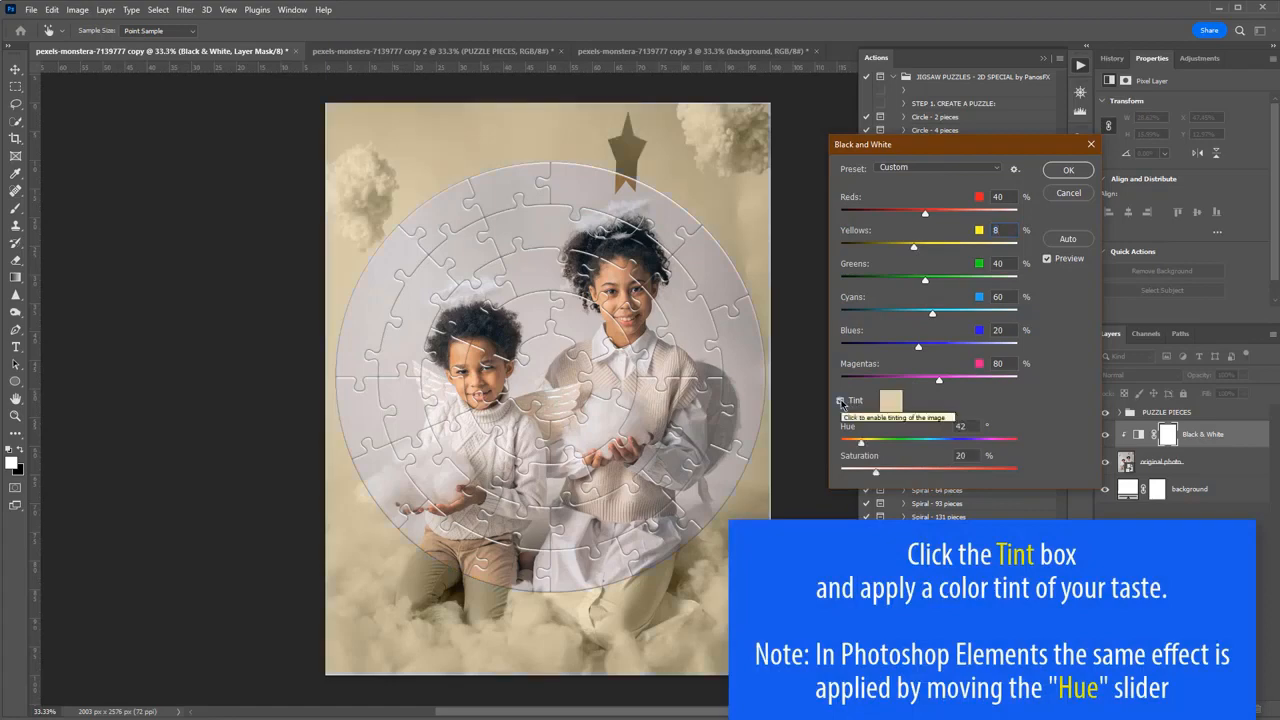
left_click(886, 402)
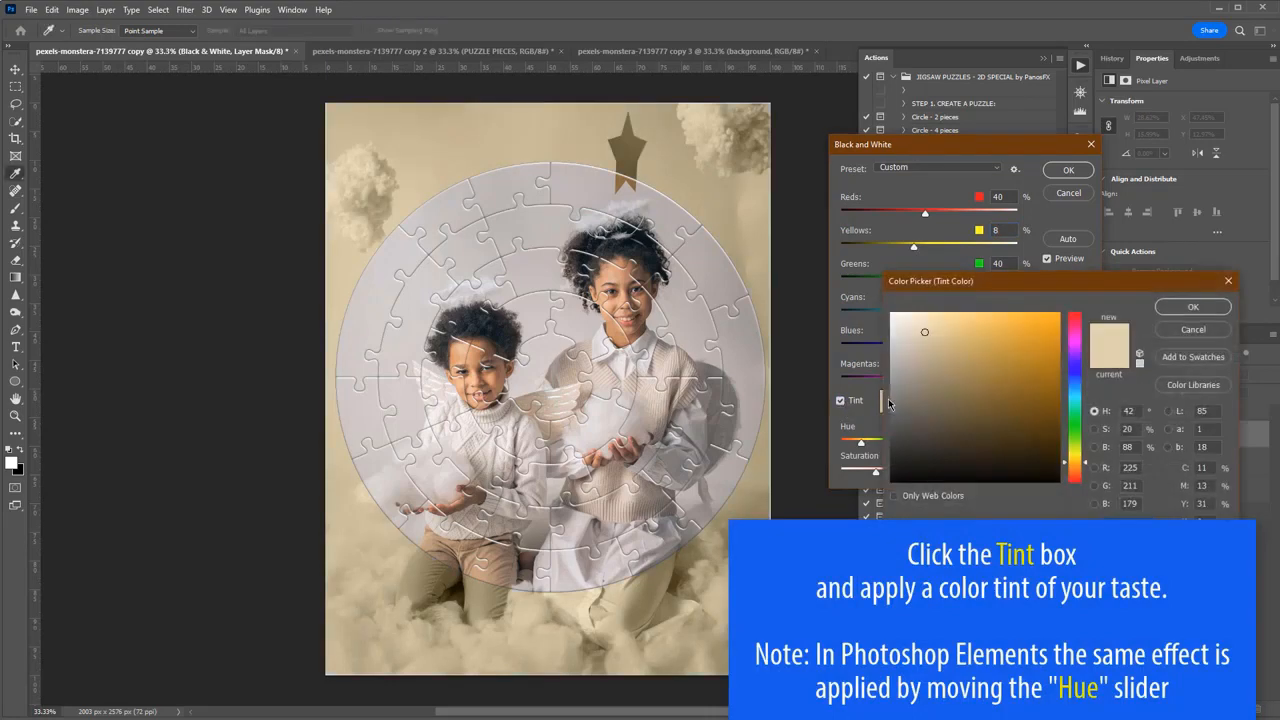
left_click(1074, 391)
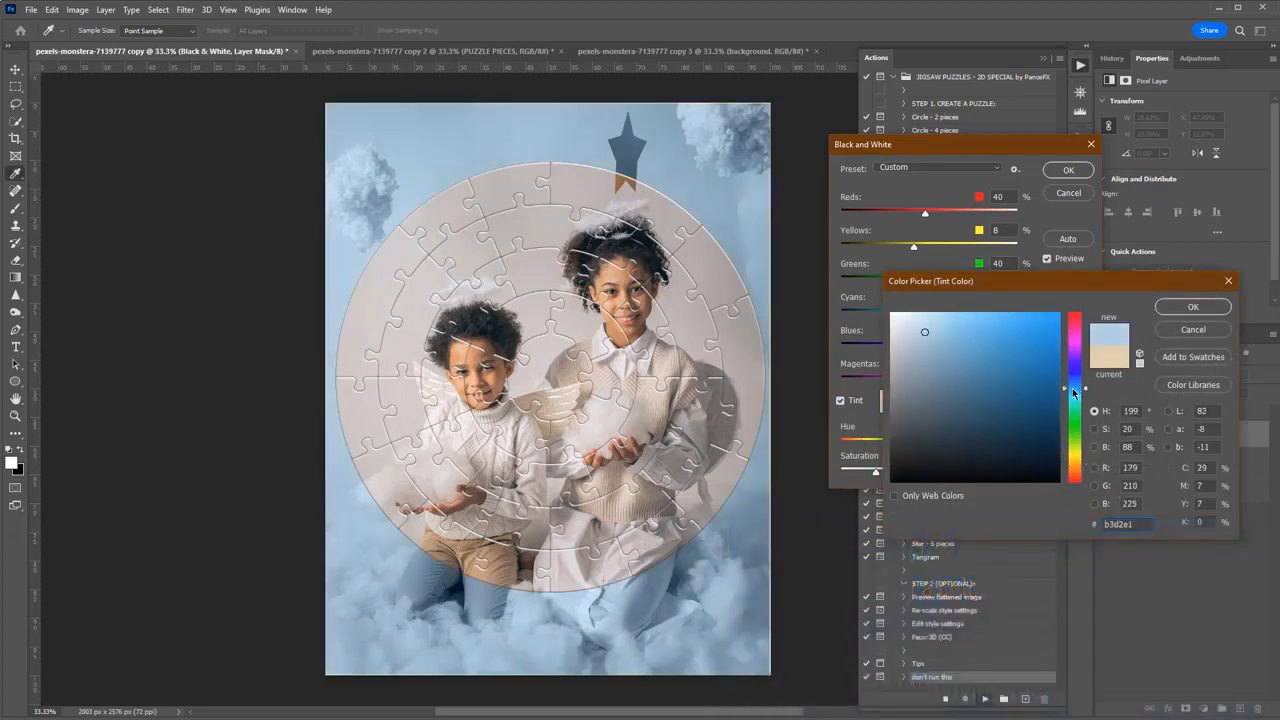
left_click(1172, 309)
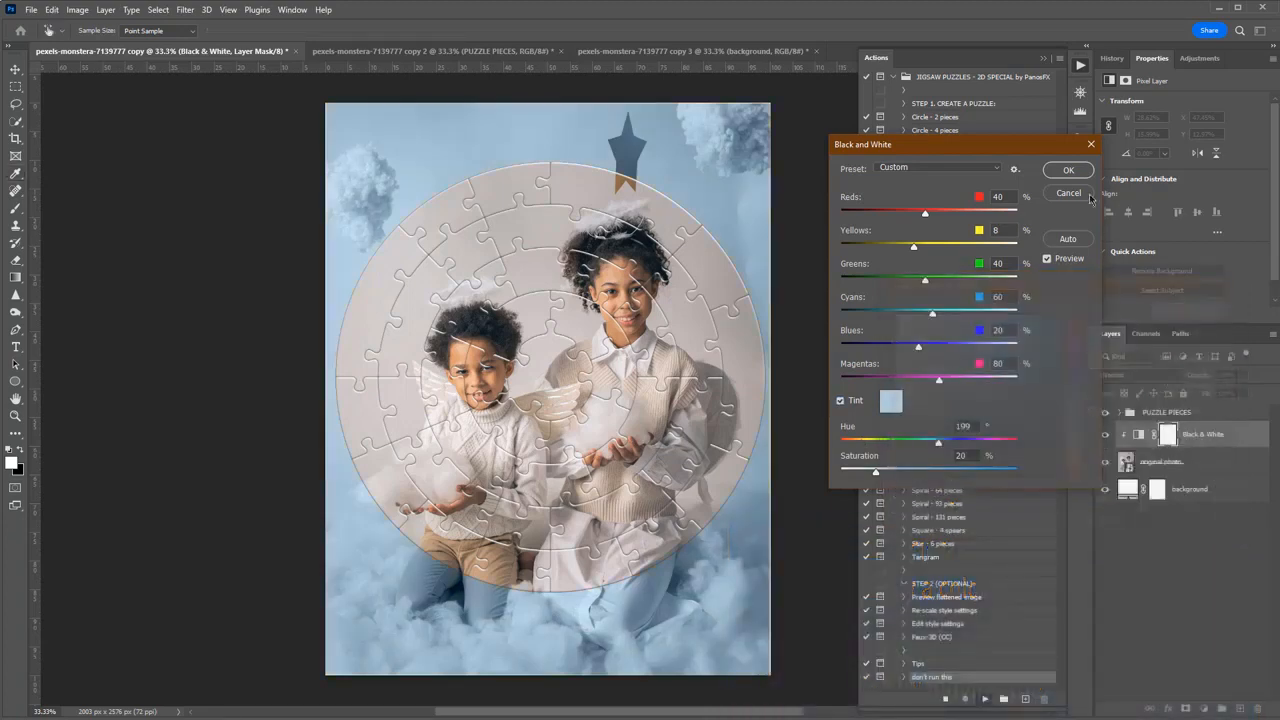
left_click(1068, 170)
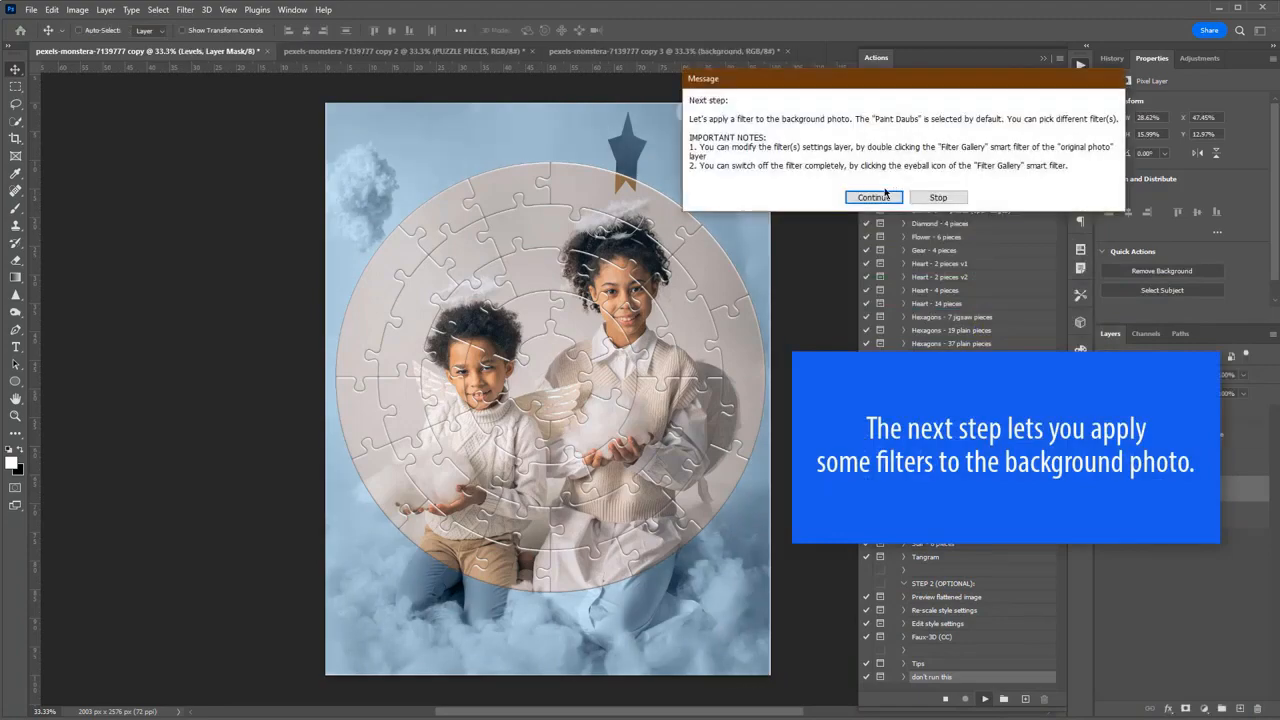
Apply the Paint Daubs filter to the background photo with a brush size of 46.
left_click(885, 195)
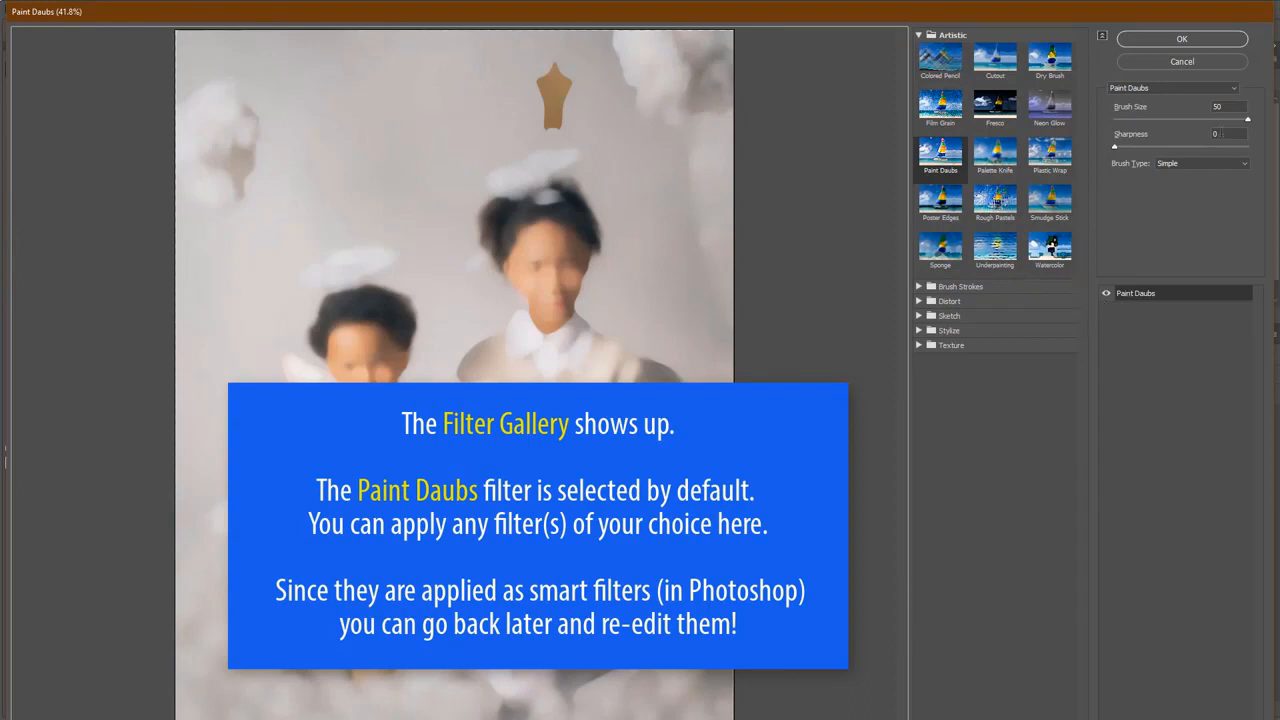
left_click_drag(1247, 119, 1236, 121)
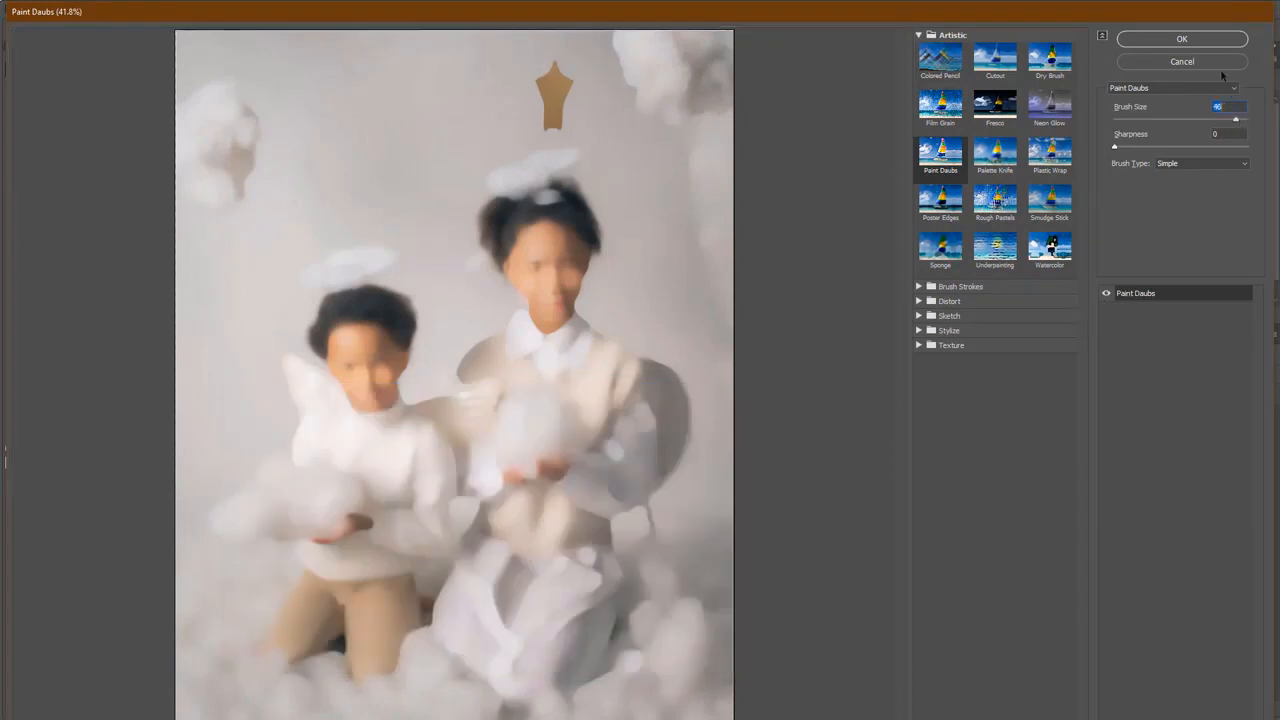
left_click(1196, 42)
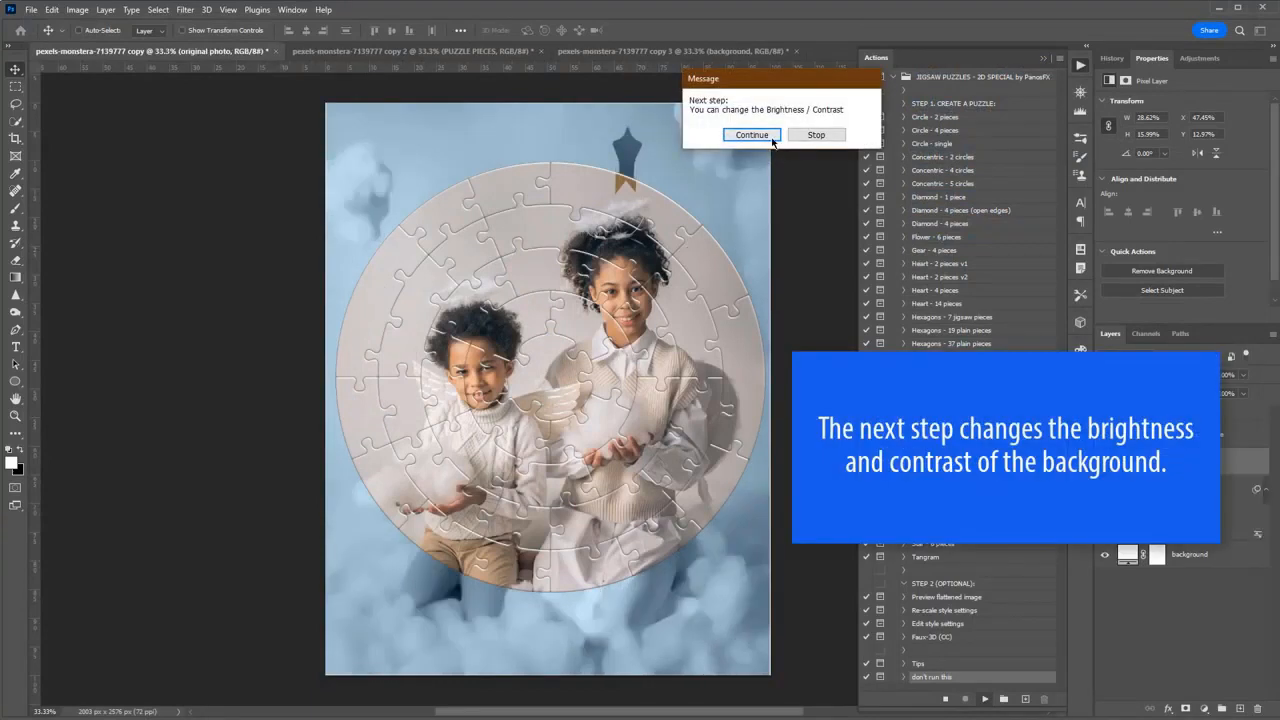
Raise the brightness of the background photo to about 40 and apply the Brightness/Contrast adjustment.
left_click(771, 136)
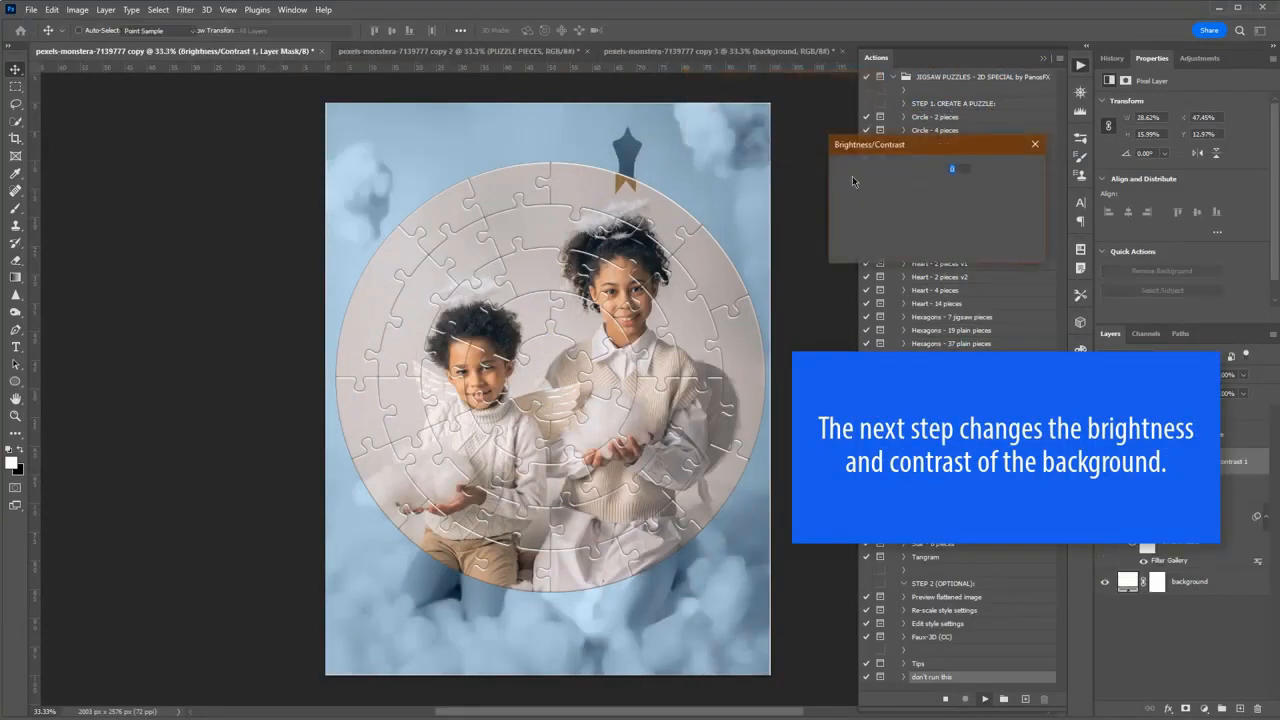
left_click_drag(911, 183, 882, 182)
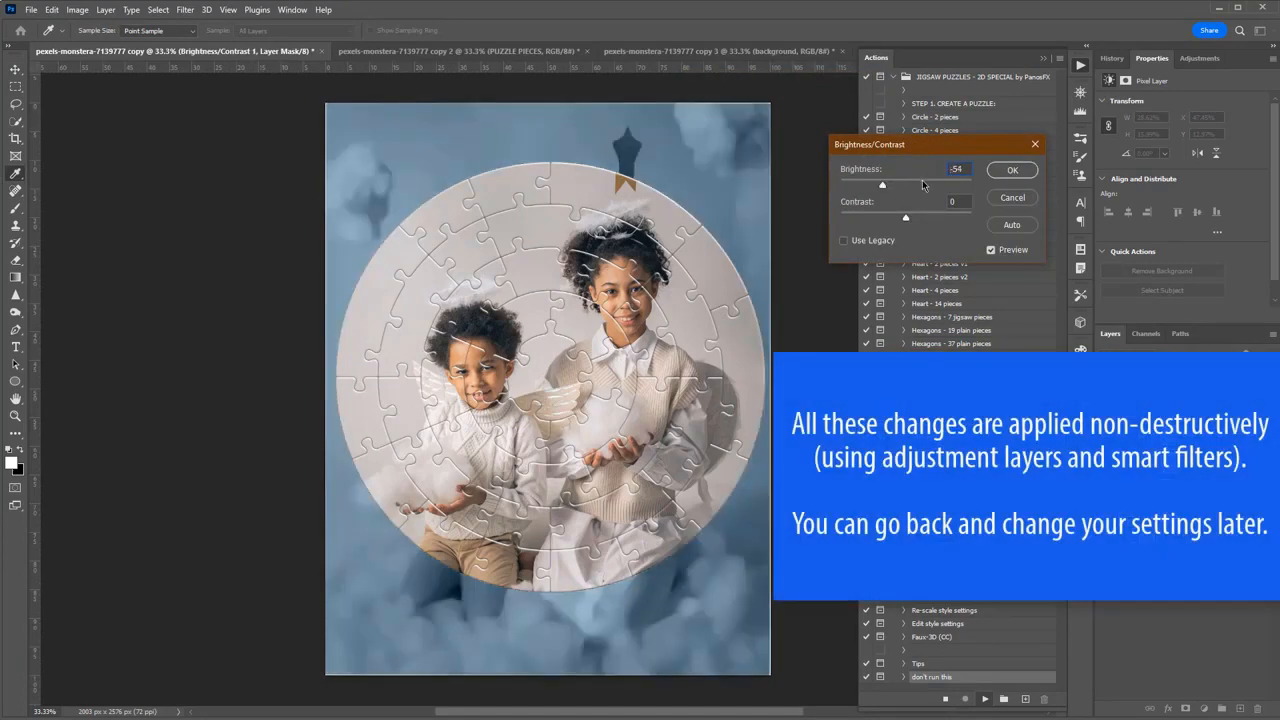
left_click(923, 183)
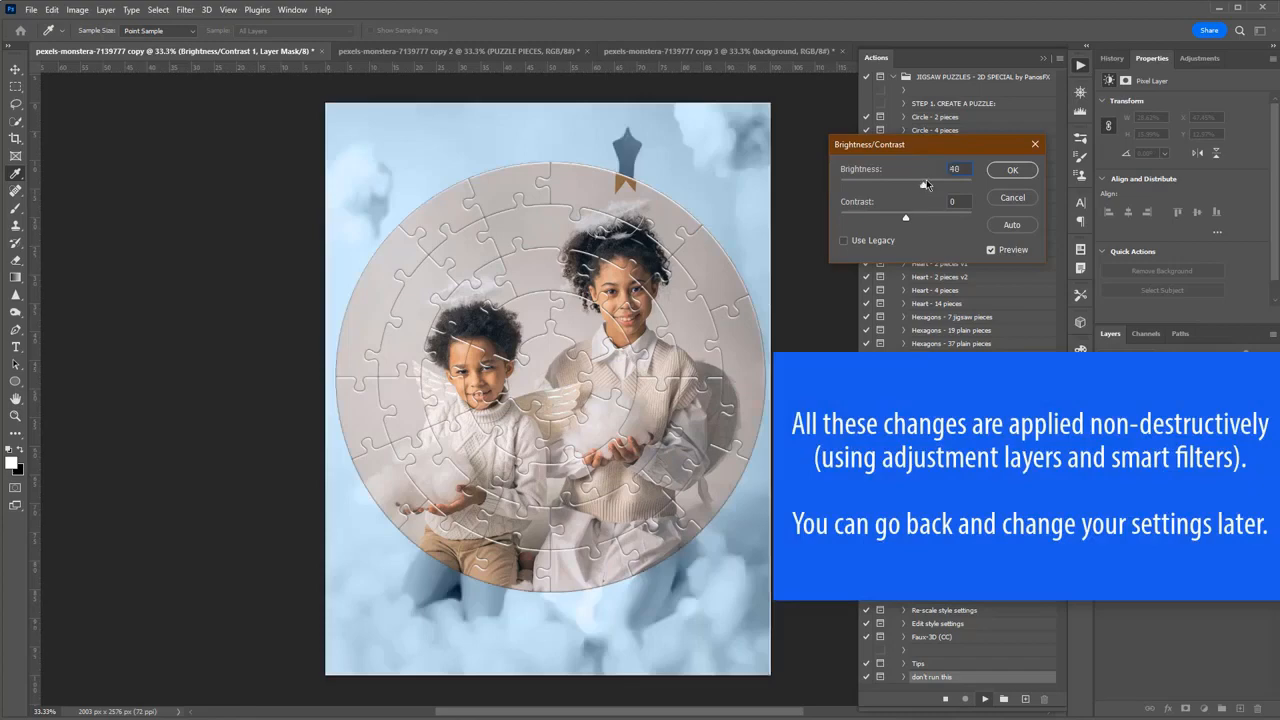
left_click_drag(927, 184, 924, 183)
key("Return")
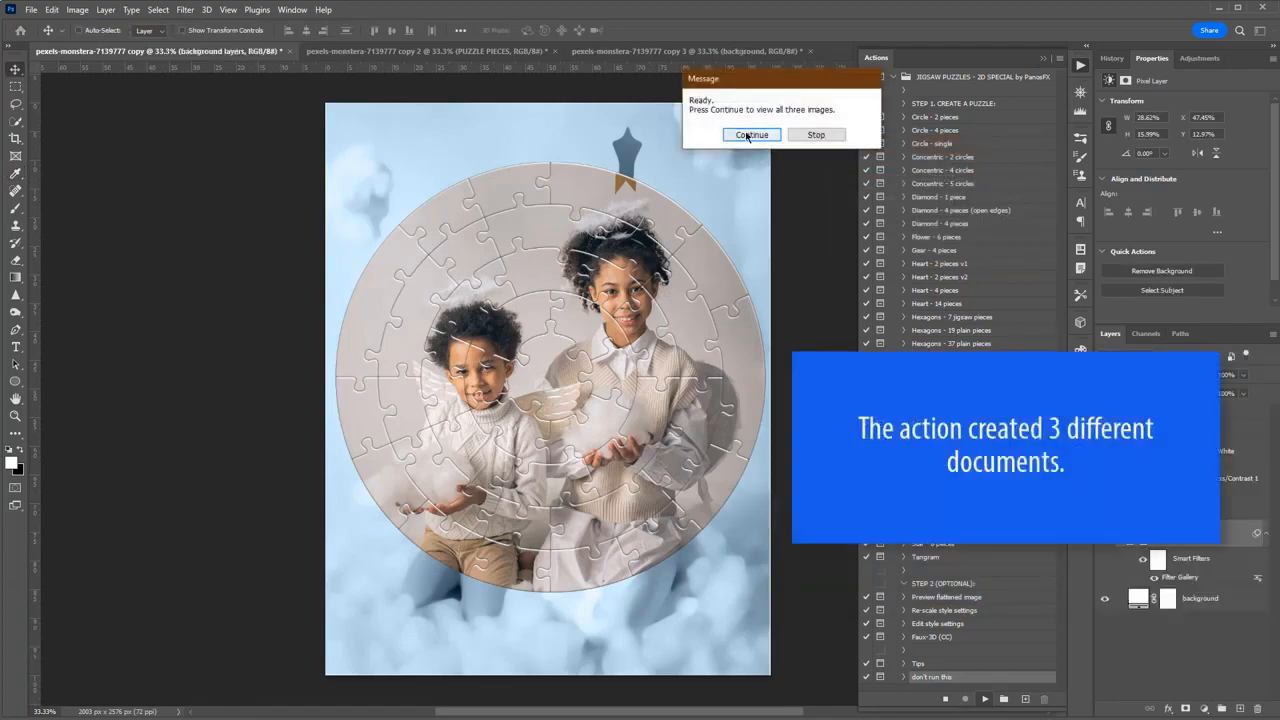
Finish the puzzle action and consolidate all three resulting documents into one tabbed window.
left_click(747, 135)
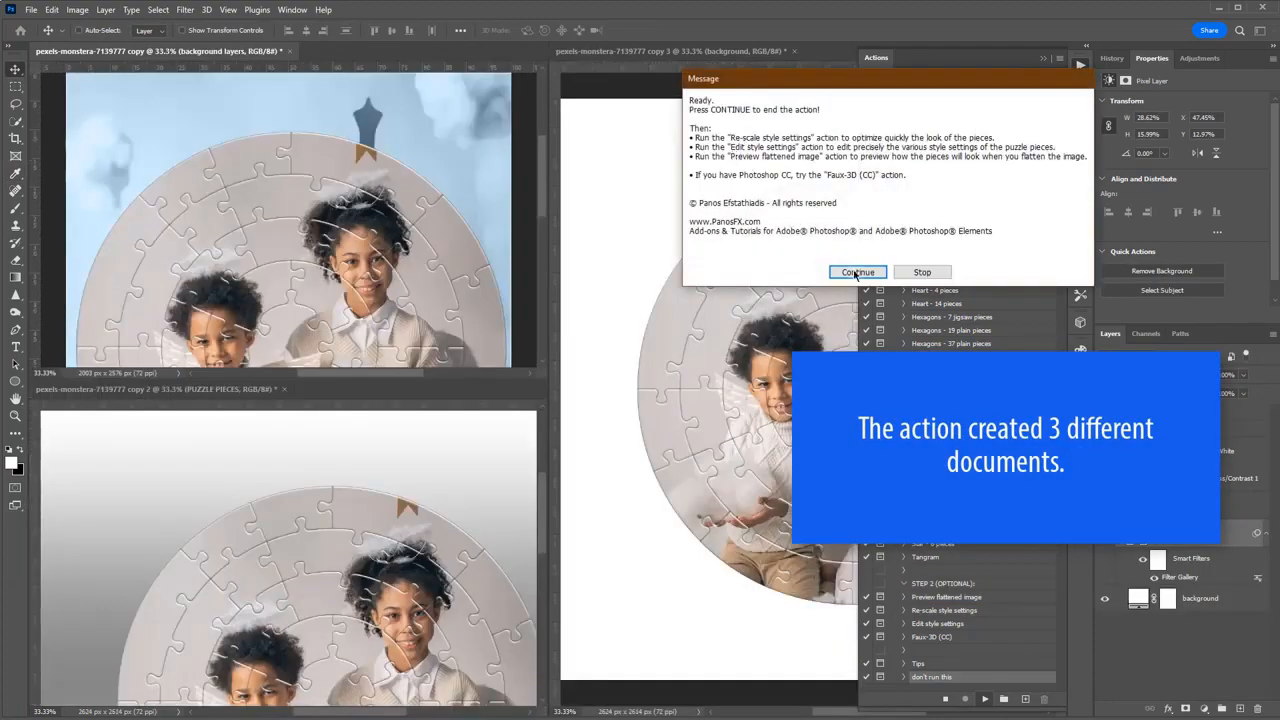
left_click(855, 273)
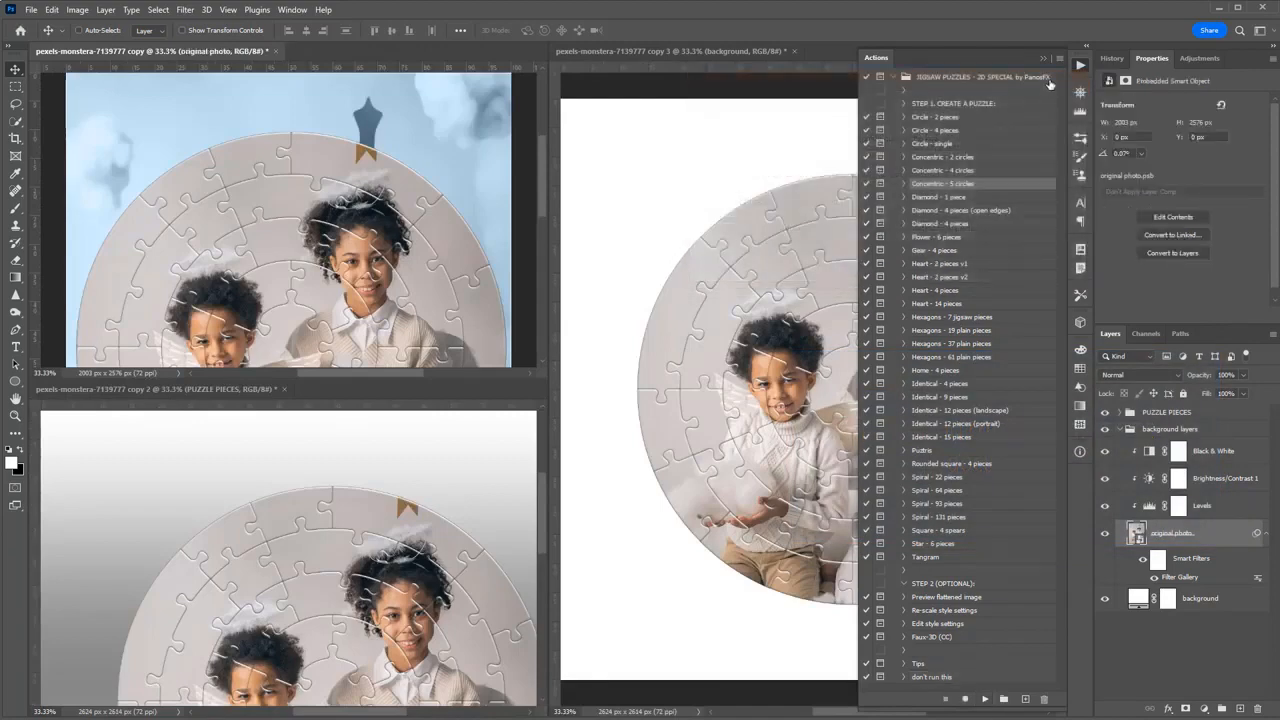
left_click(1044, 59)
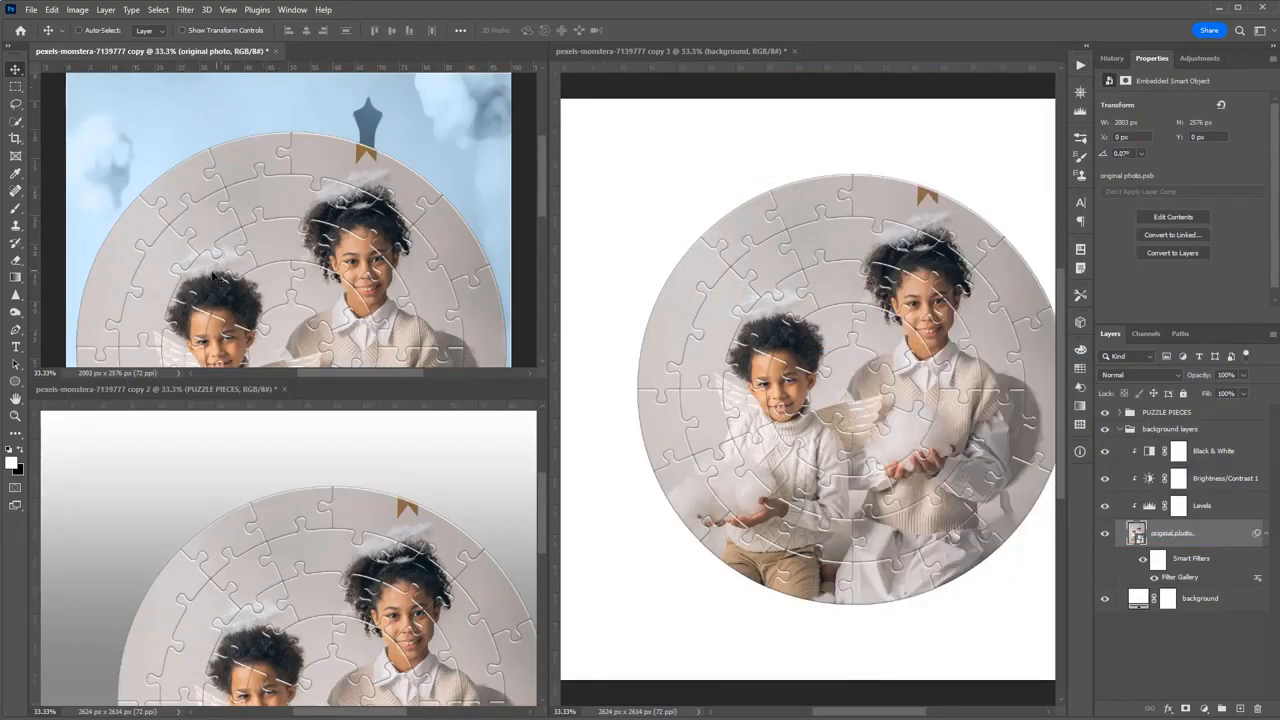
right_click(192, 389)
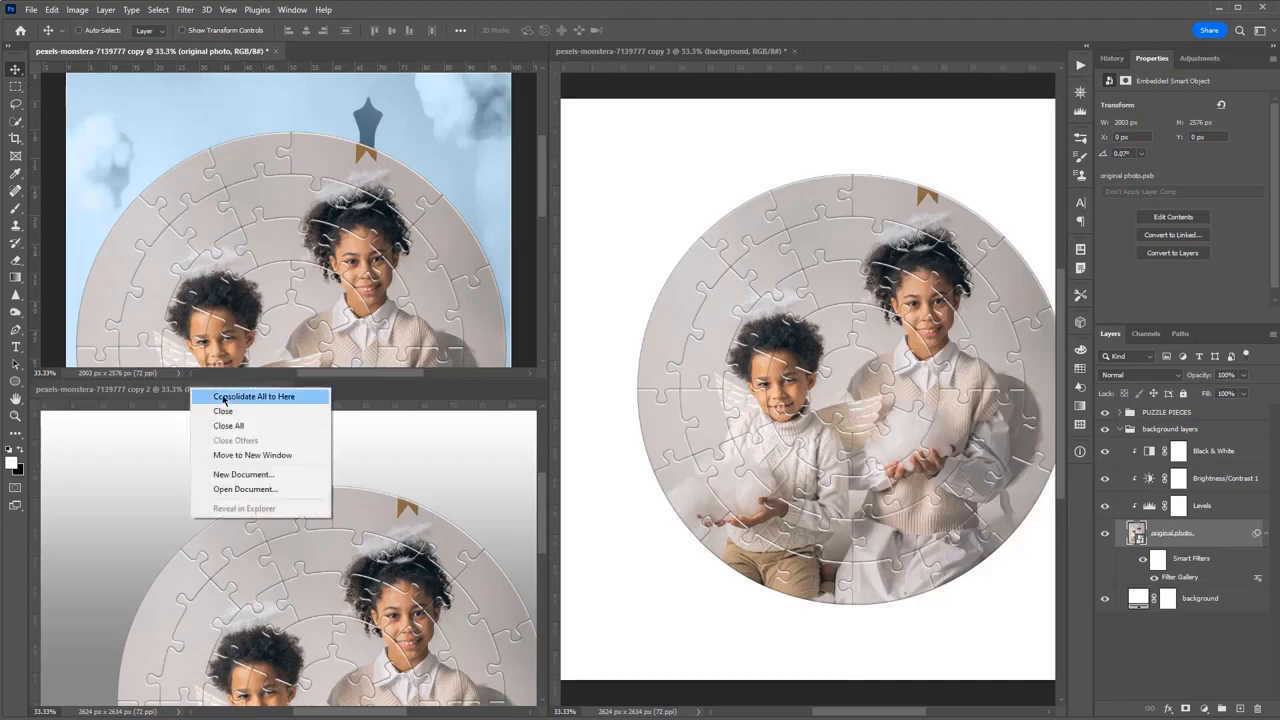
left_click(224, 398)
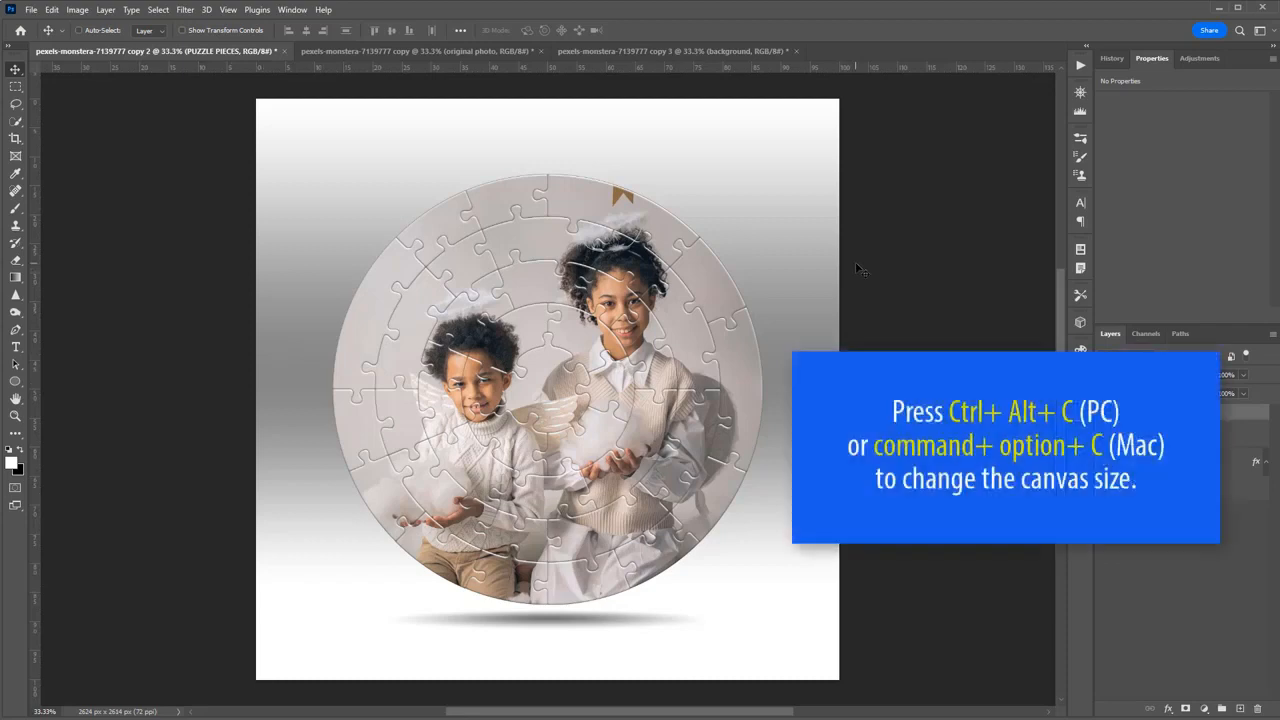
Widen the canvas of the standing puzzle document with the gradient background to 130 percent.
key("ctrl+alt+c")
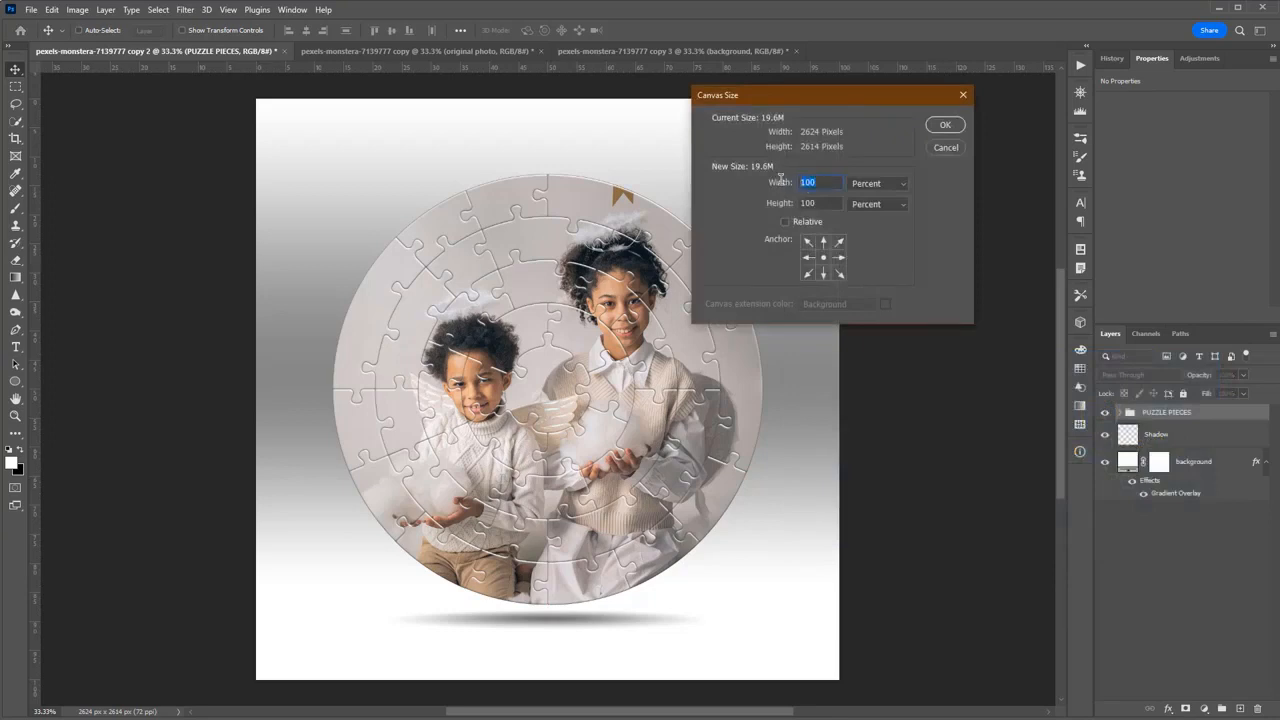
type("130")
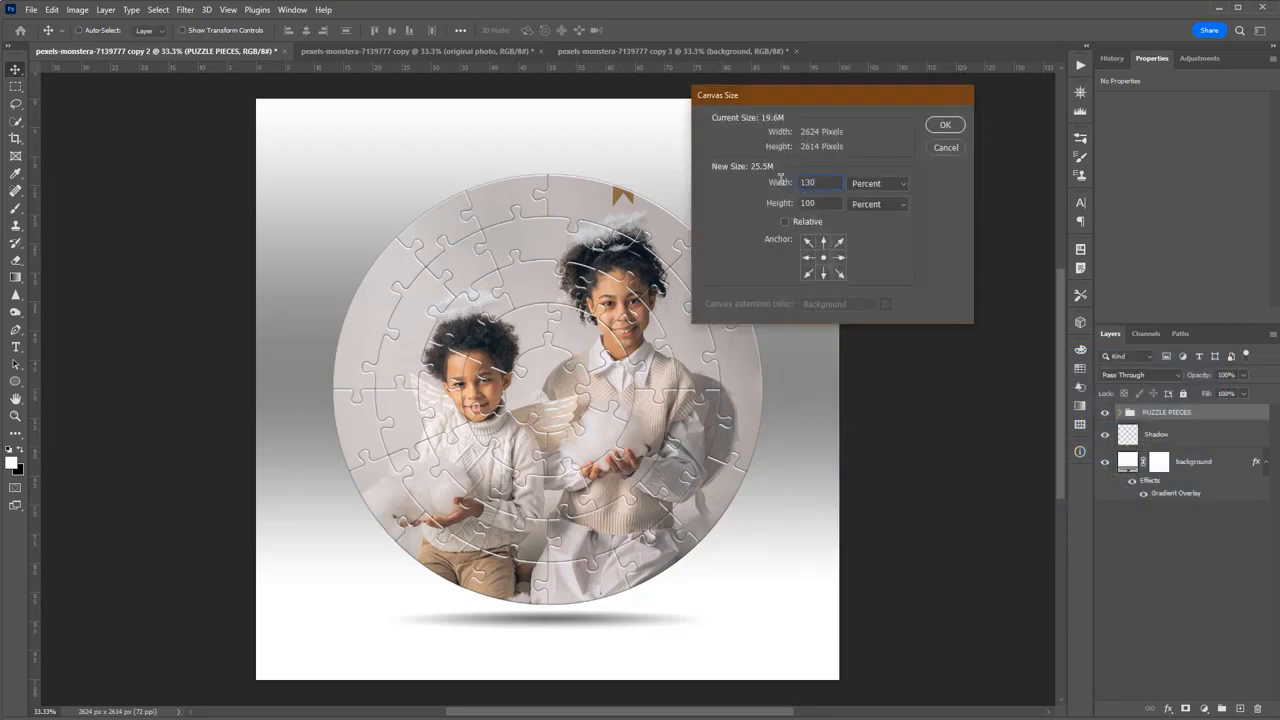
key("Return")
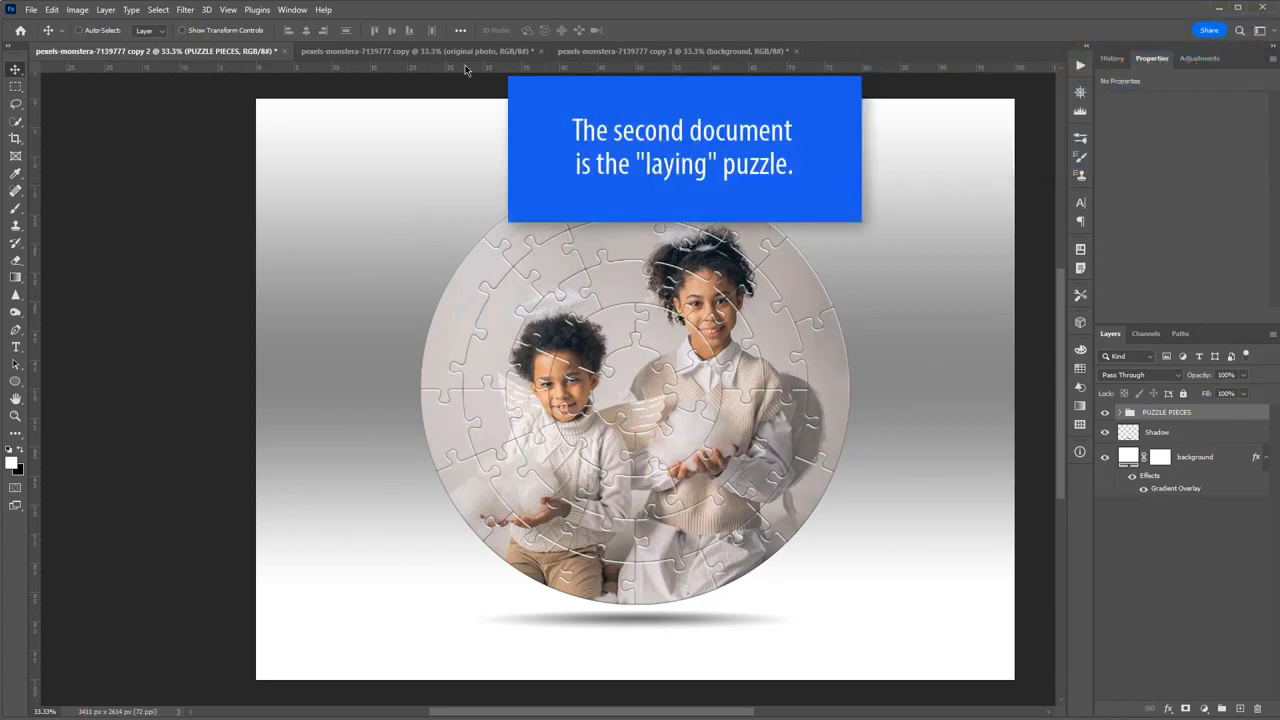
Try the red color 9e1616 for the solid background of the laying puzzle document.
left_click(615, 53)
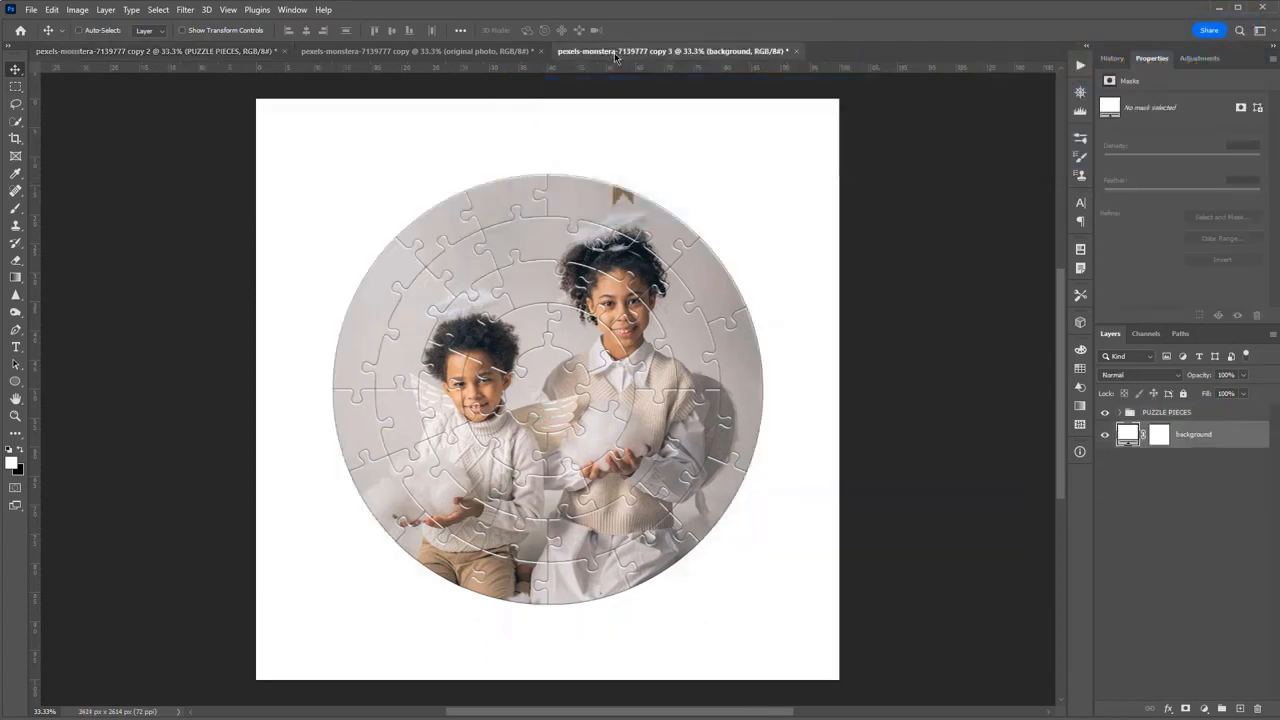
double_click(1127, 436)
left_click(1050, 428)
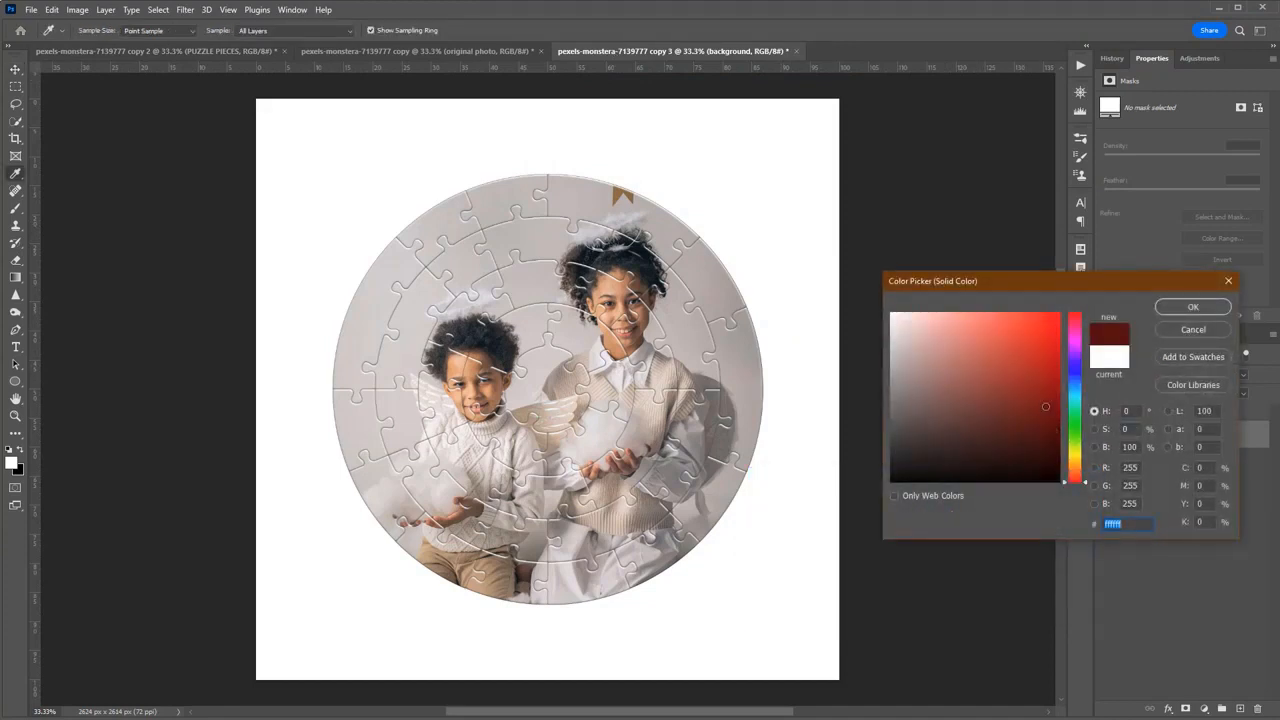
left_click_drag(1045, 406, 1036, 377)
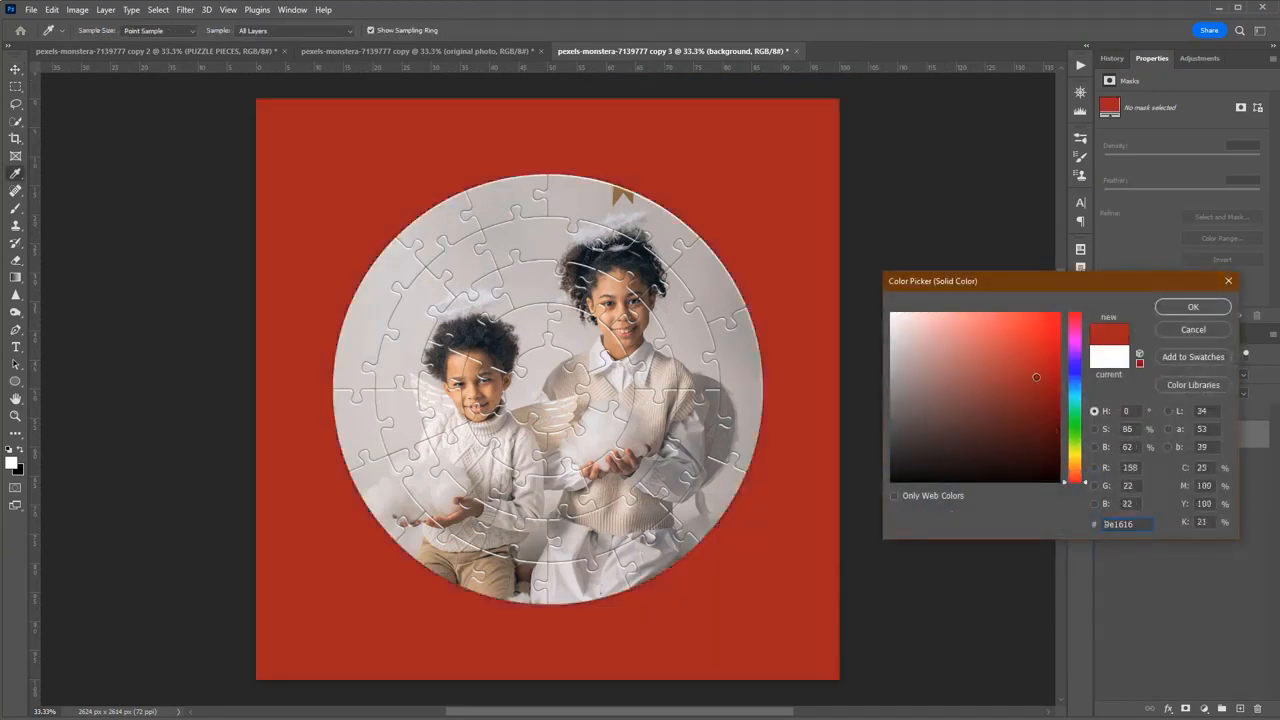
left_click(1180, 333)
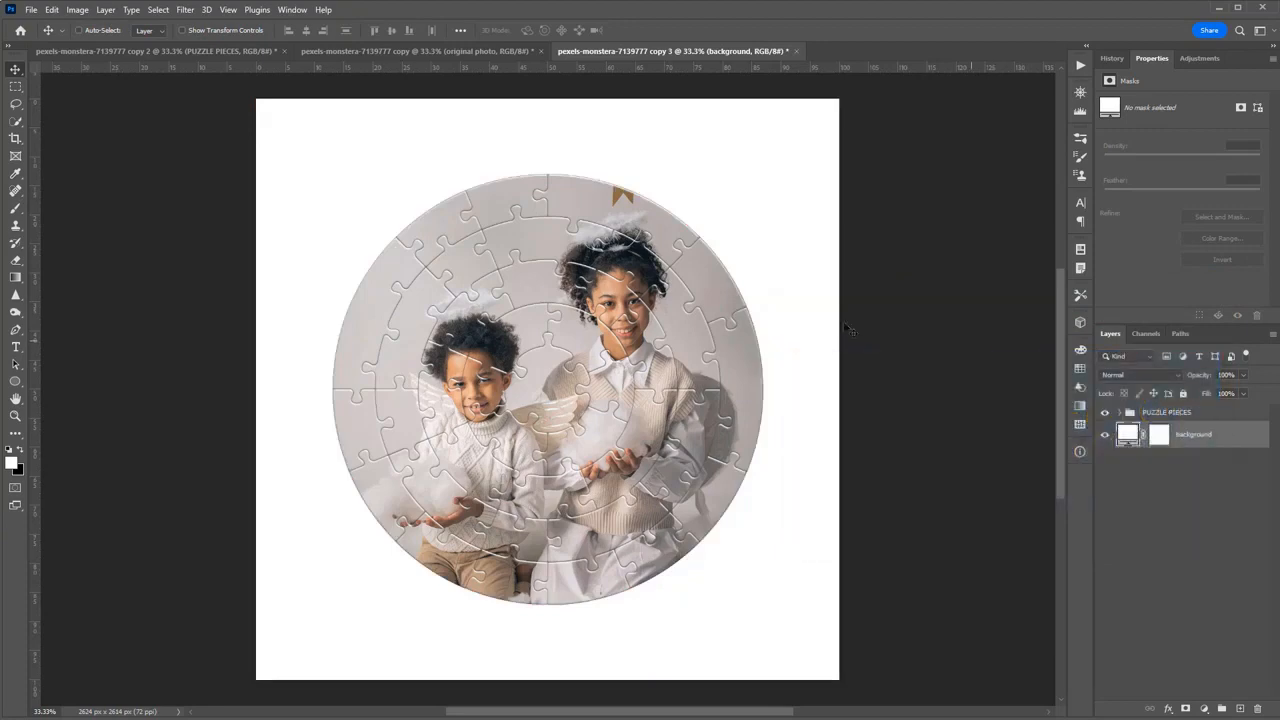
left_click(31, 12)
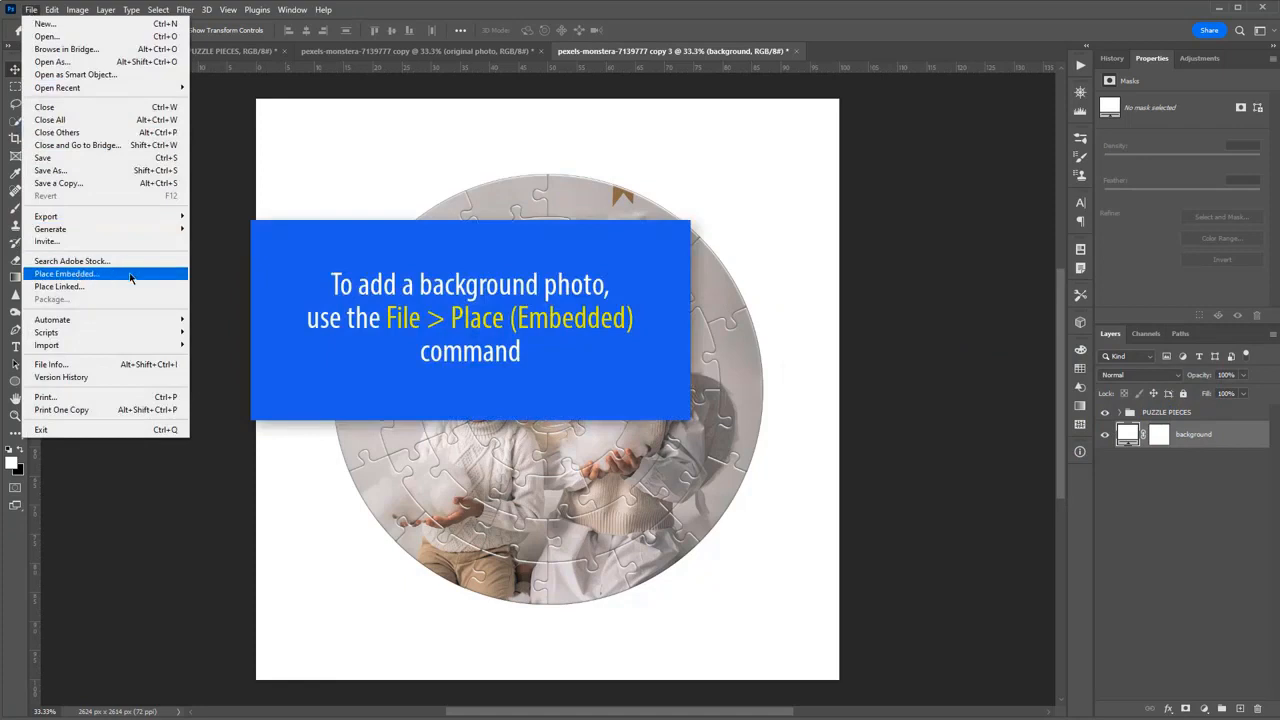
left_click(630, 12)
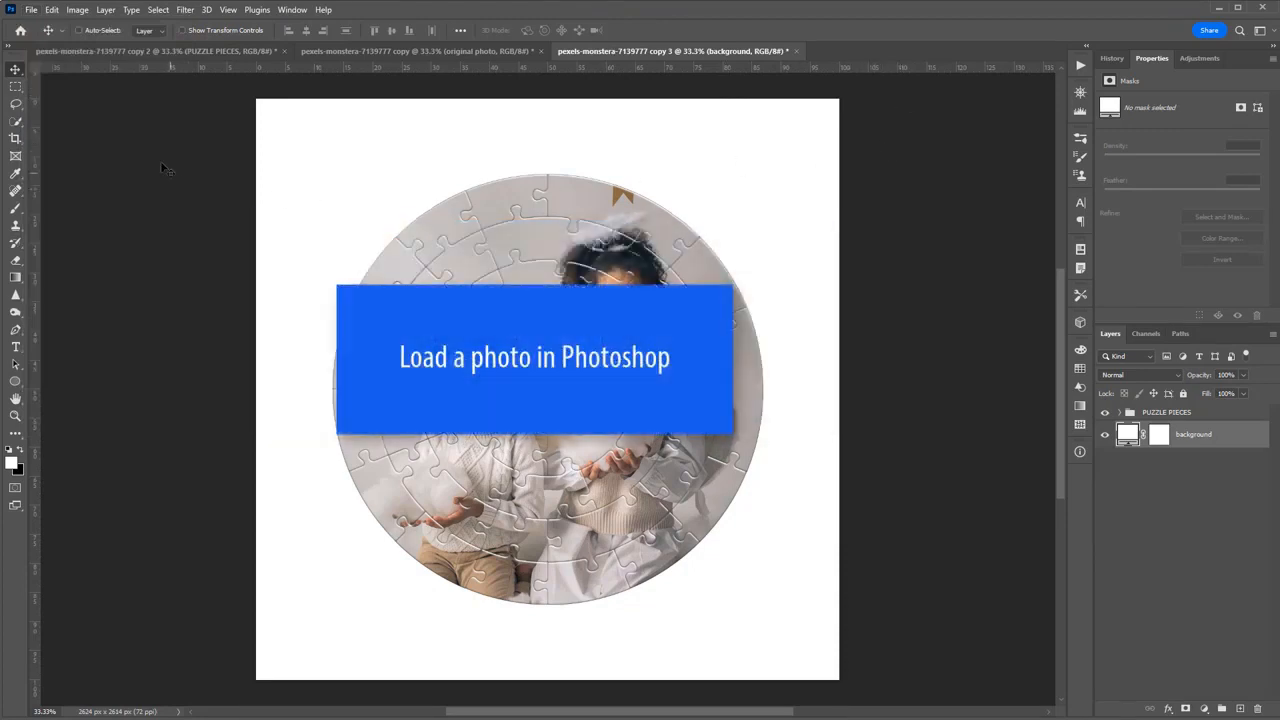
Open the recent desk photo and copy the laying puzzle's PUZZLE PIECES group onto its empty middle area, rotated slightly counterclockwise.
left_click(20, 32)
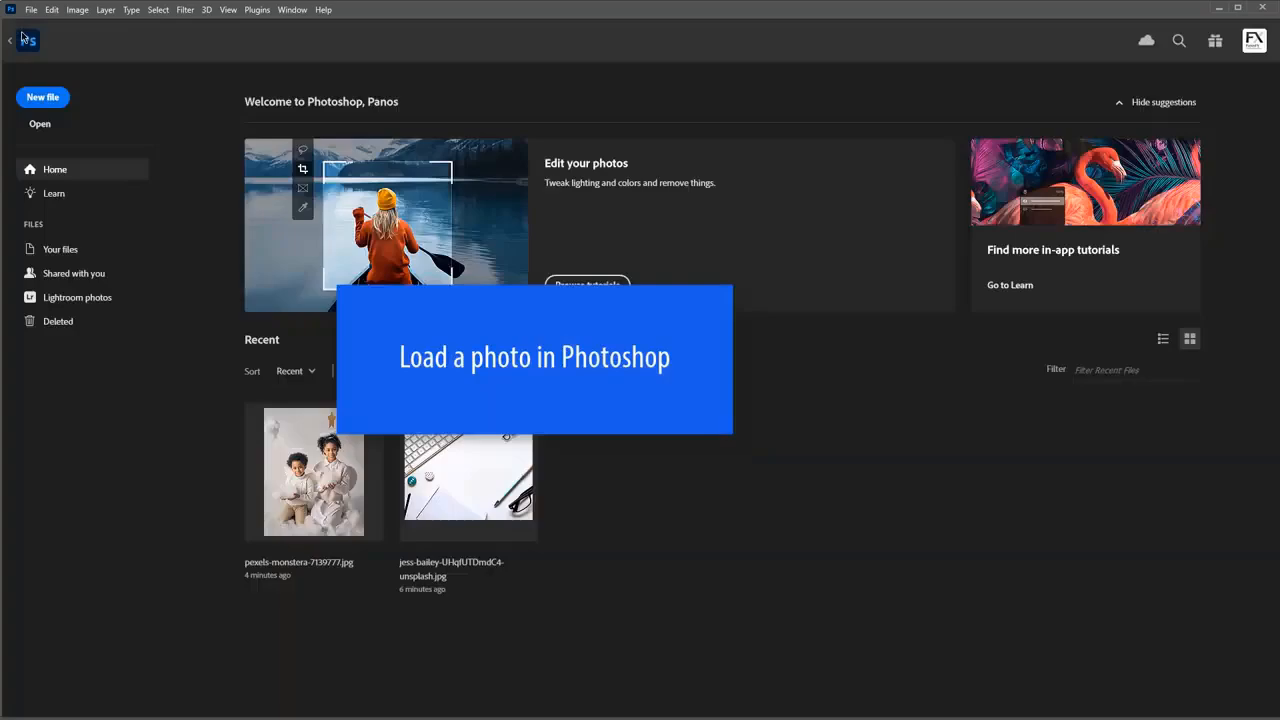
left_click(480, 488)
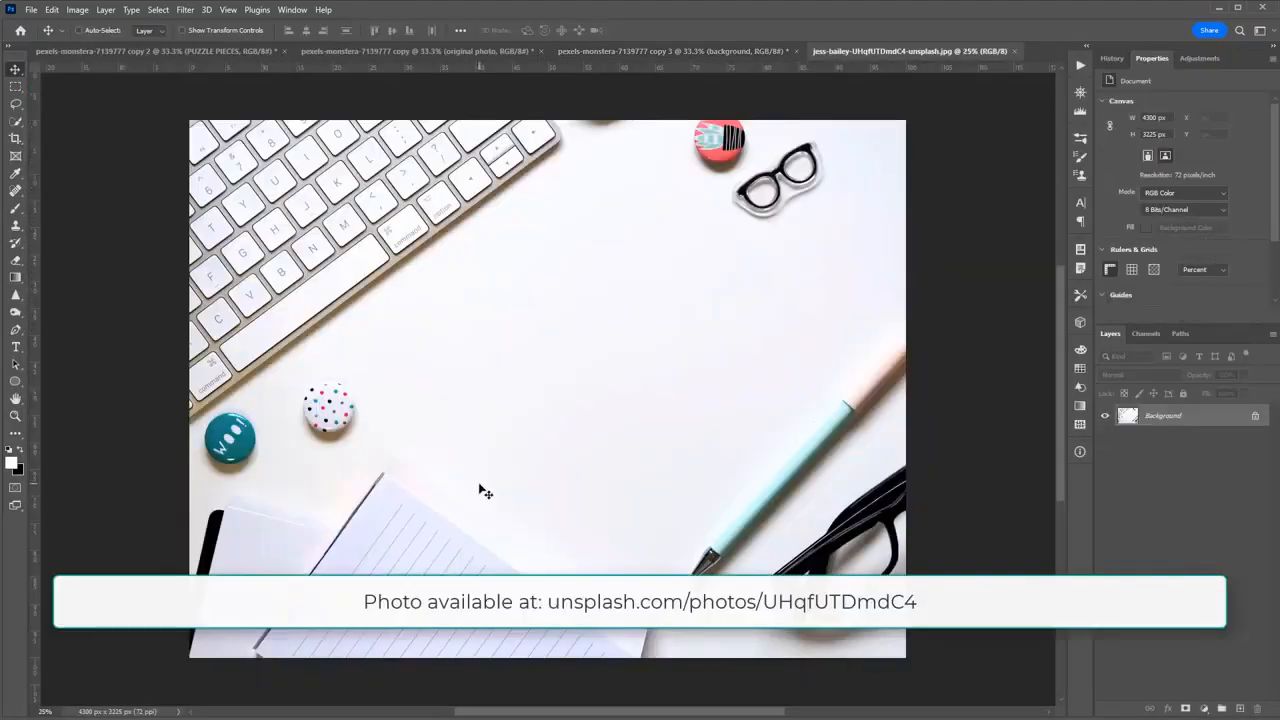
left_click(687, 52)
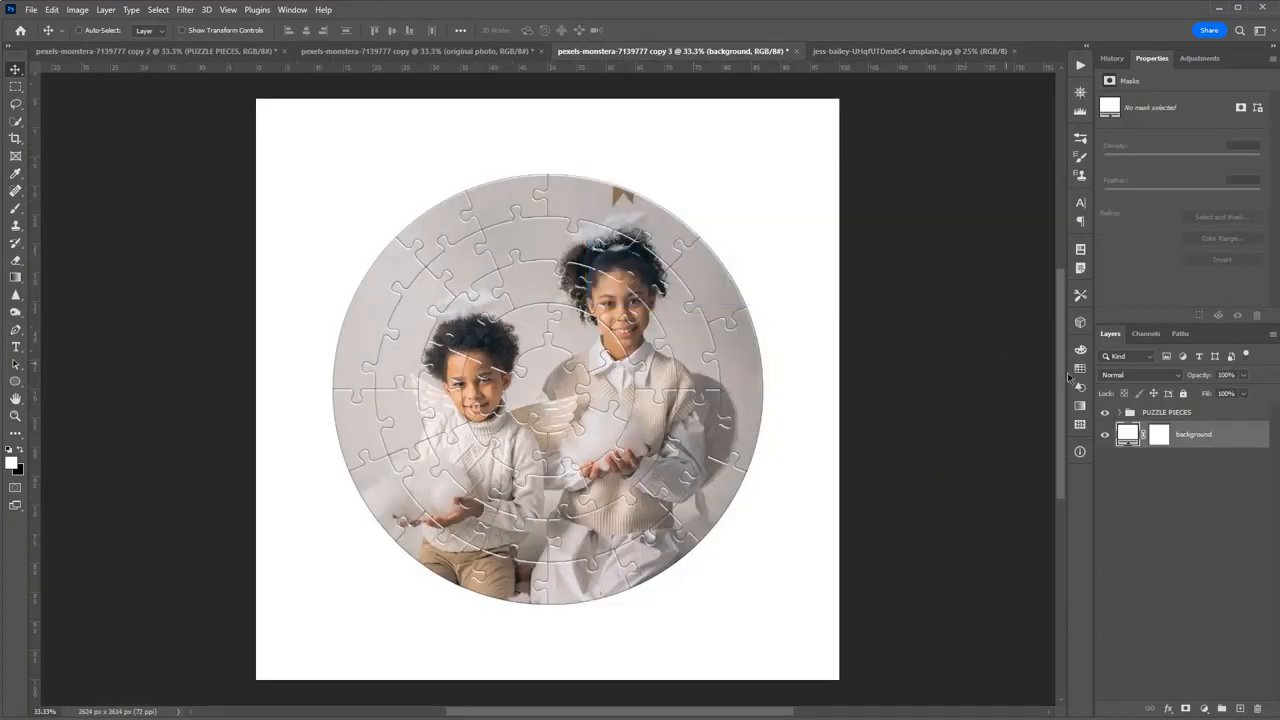
left_click(1150, 413)
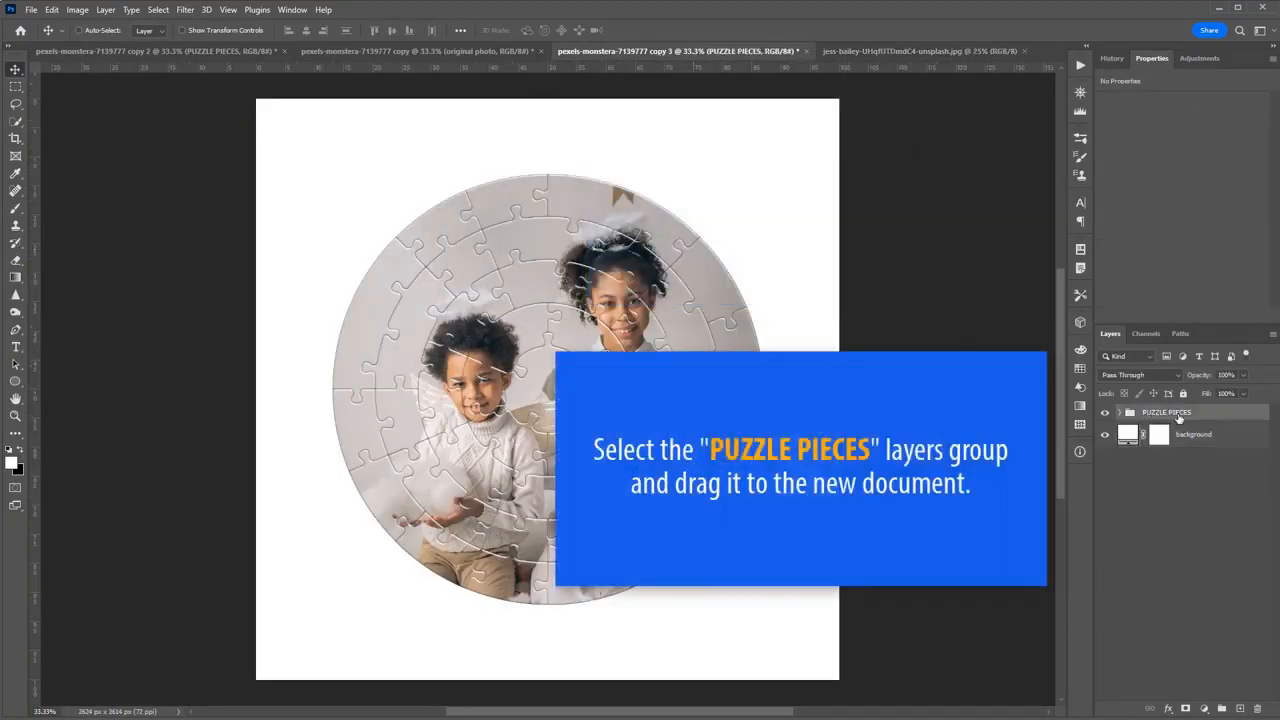
left_click_drag(1142, 393, 624, 377)
key("ctrl+t")
left_click_drag(786, 331, 784, 320)
key("Return")
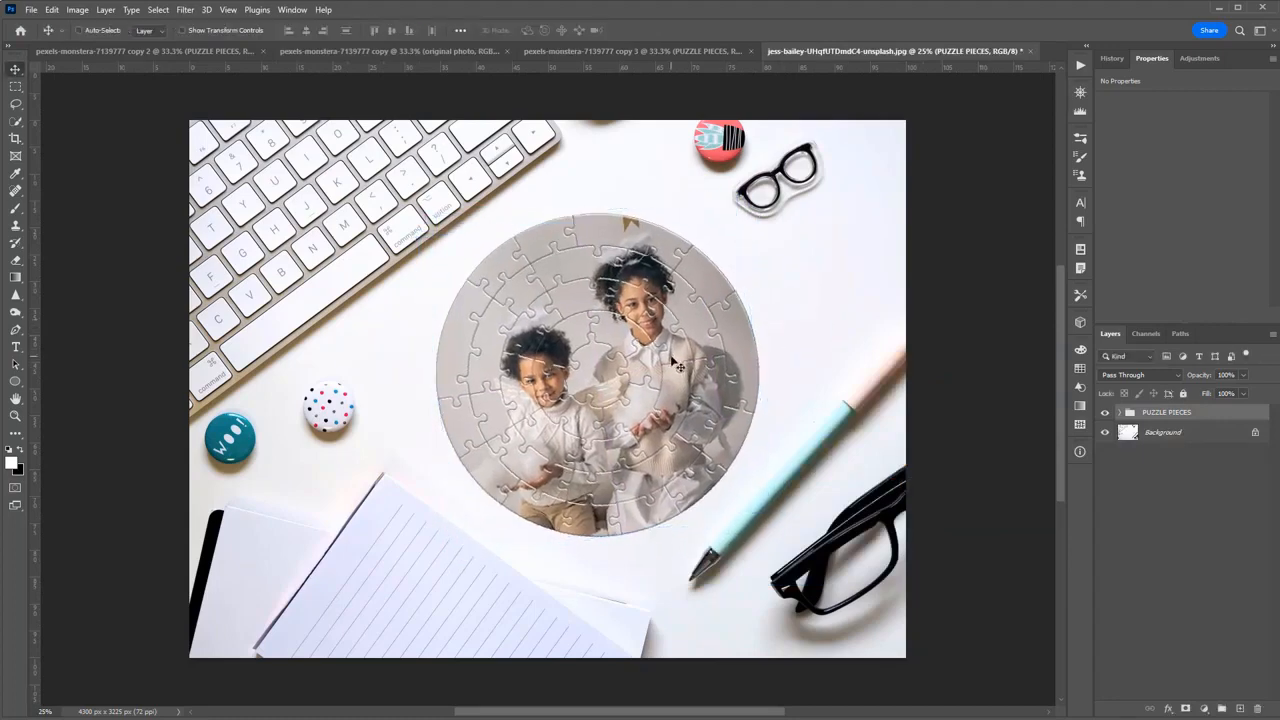
Run the "Preview flattened image" action to examine the pieces' bevels and restore the layered original.
key("ctrl+plus")
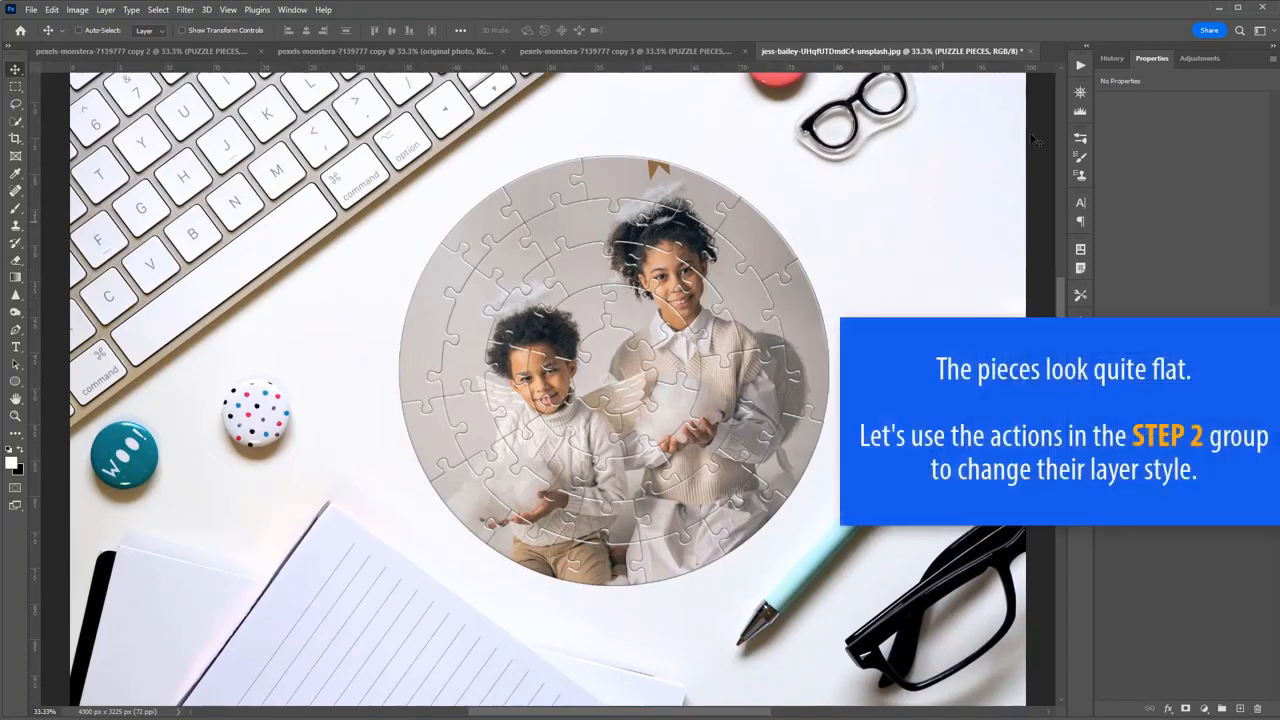
left_click(1080, 66)
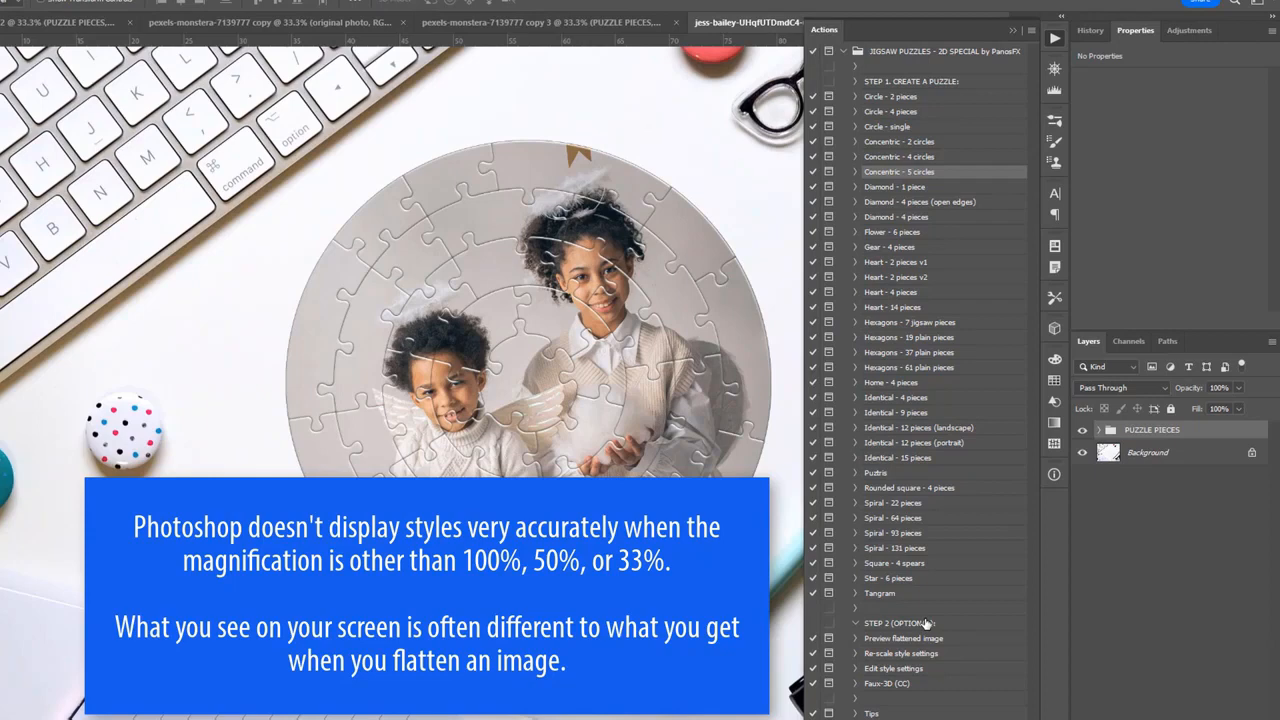
key("ctrl+minus")
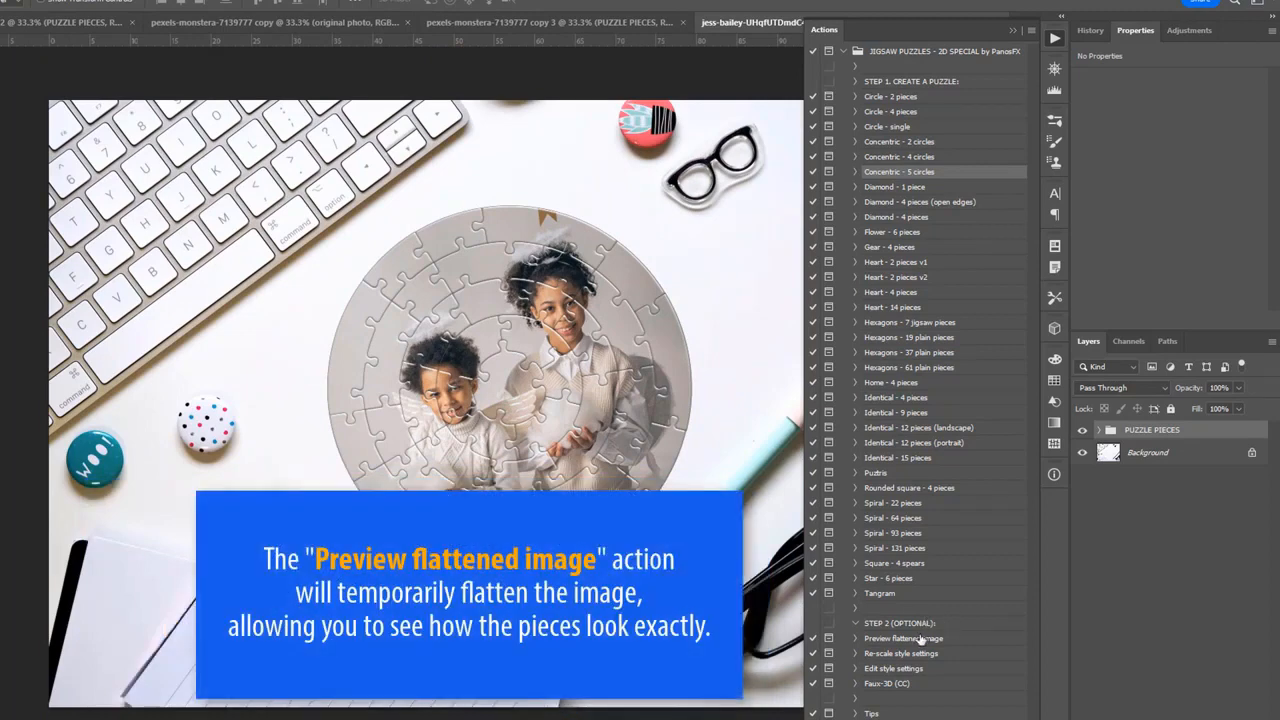
left_click(920, 638)
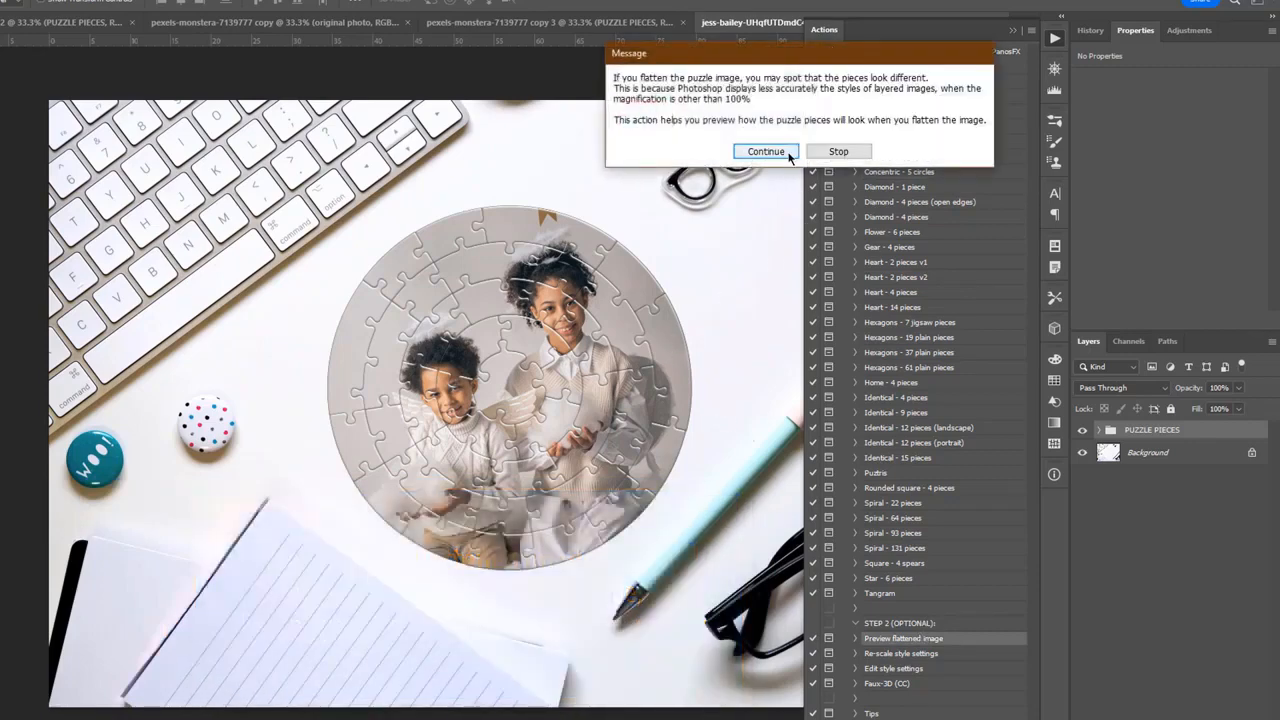
left_click(787, 154)
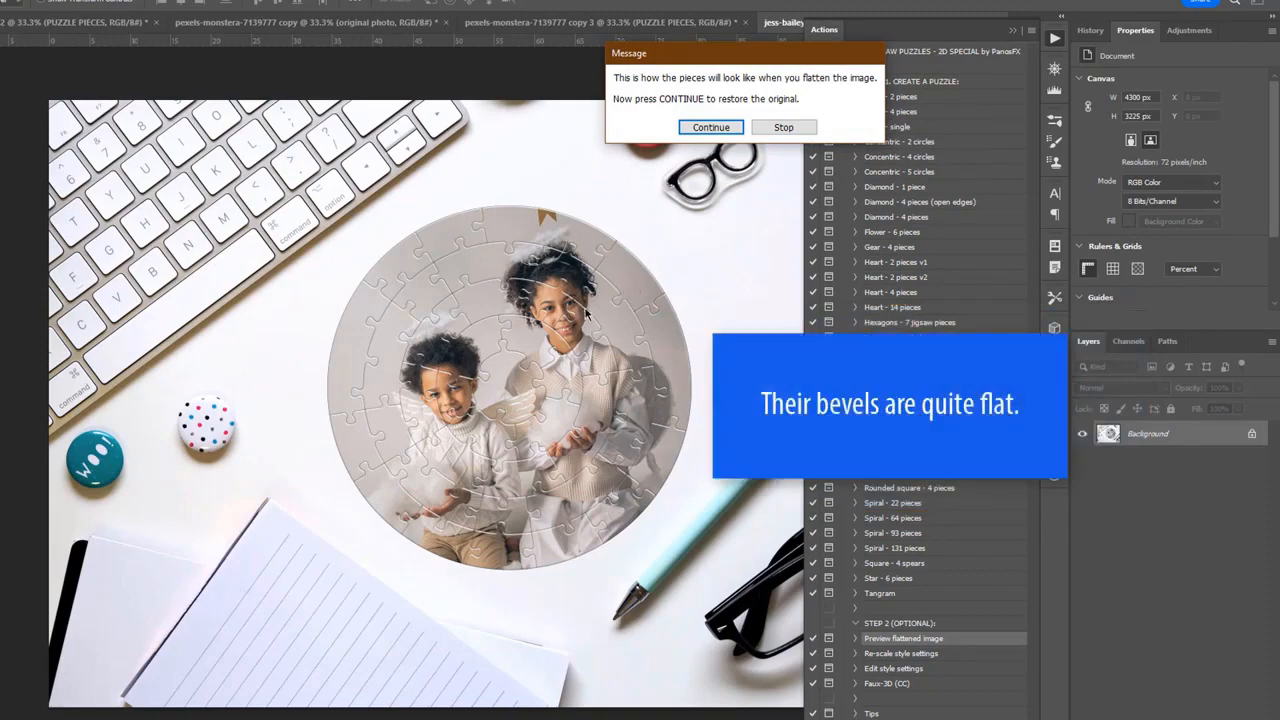
left_click(711, 127)
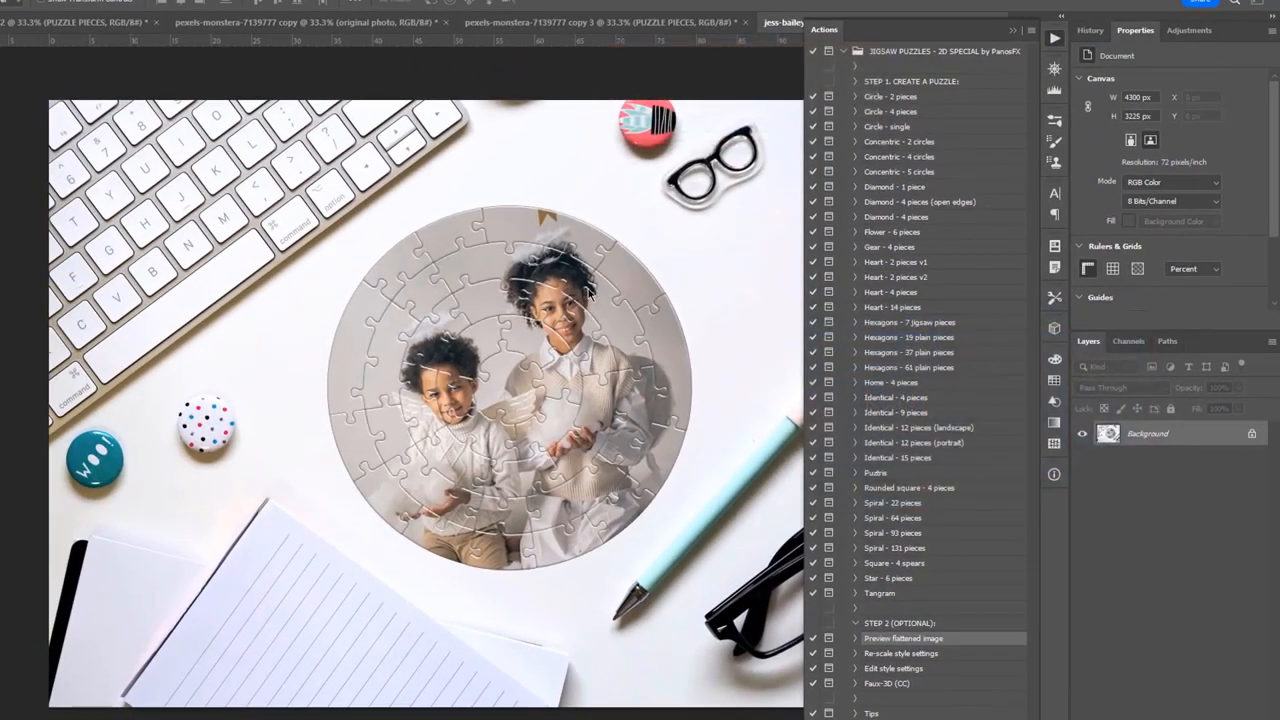
left_click(831, 187)
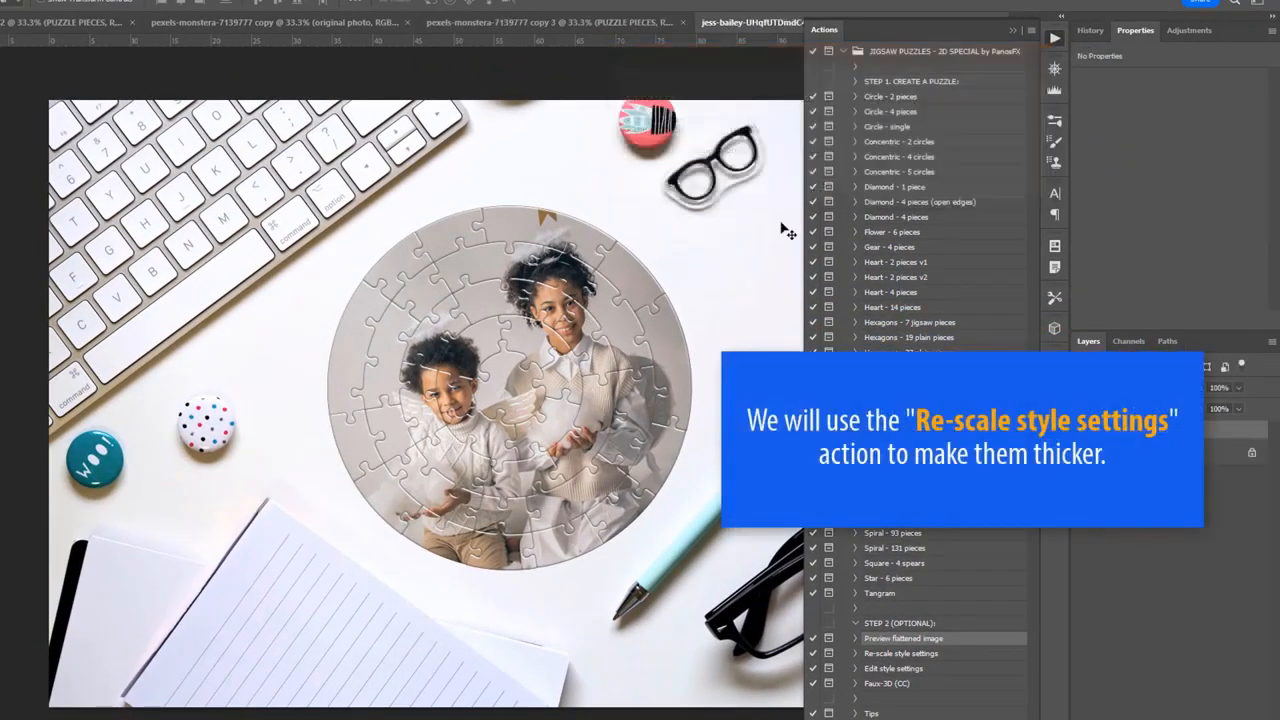
Run the "Re-scale style settings" action and scale the layer effects of the puzzle pieces to 120%.
scroll(632, 318, "up", 3)
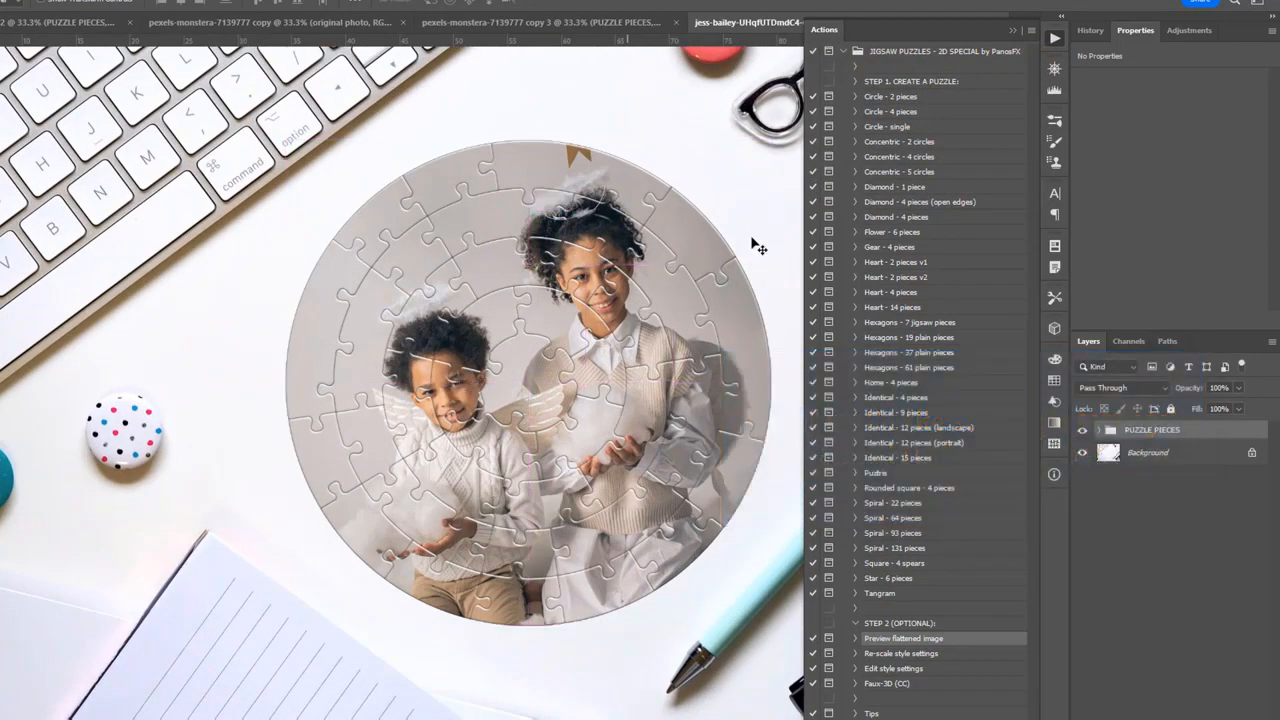
left_click(911, 655)
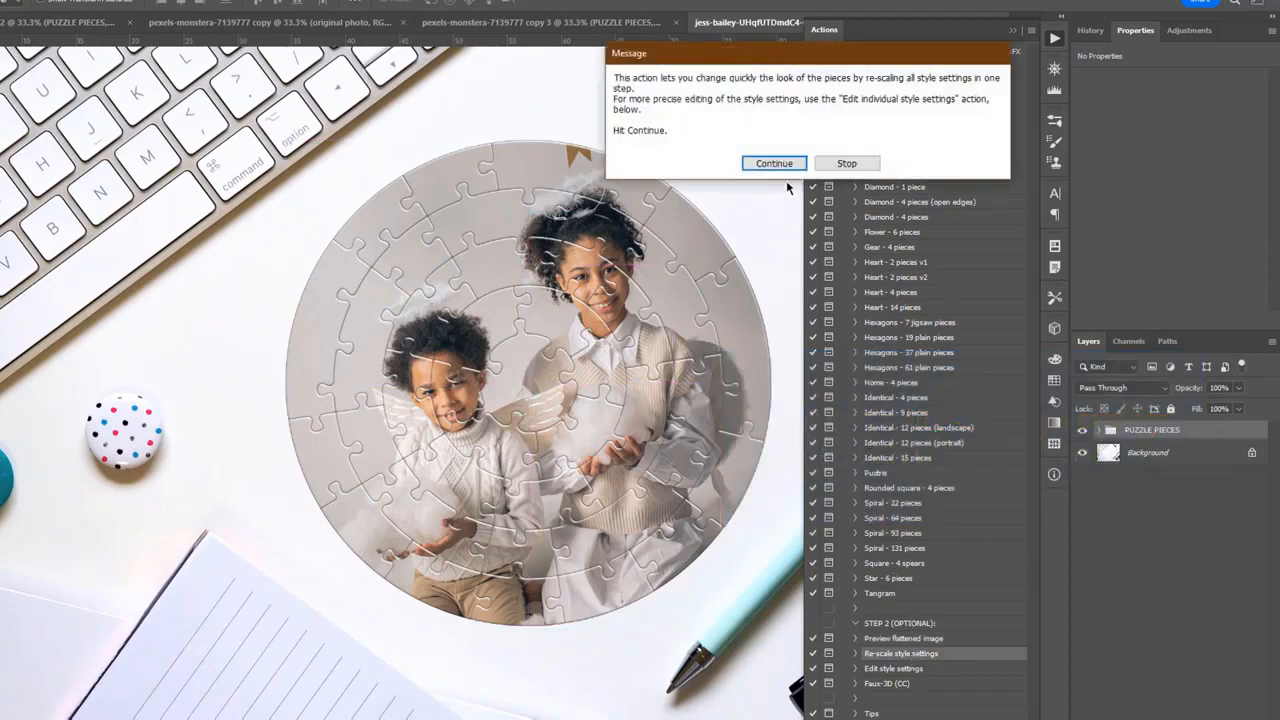
left_click(778, 165)
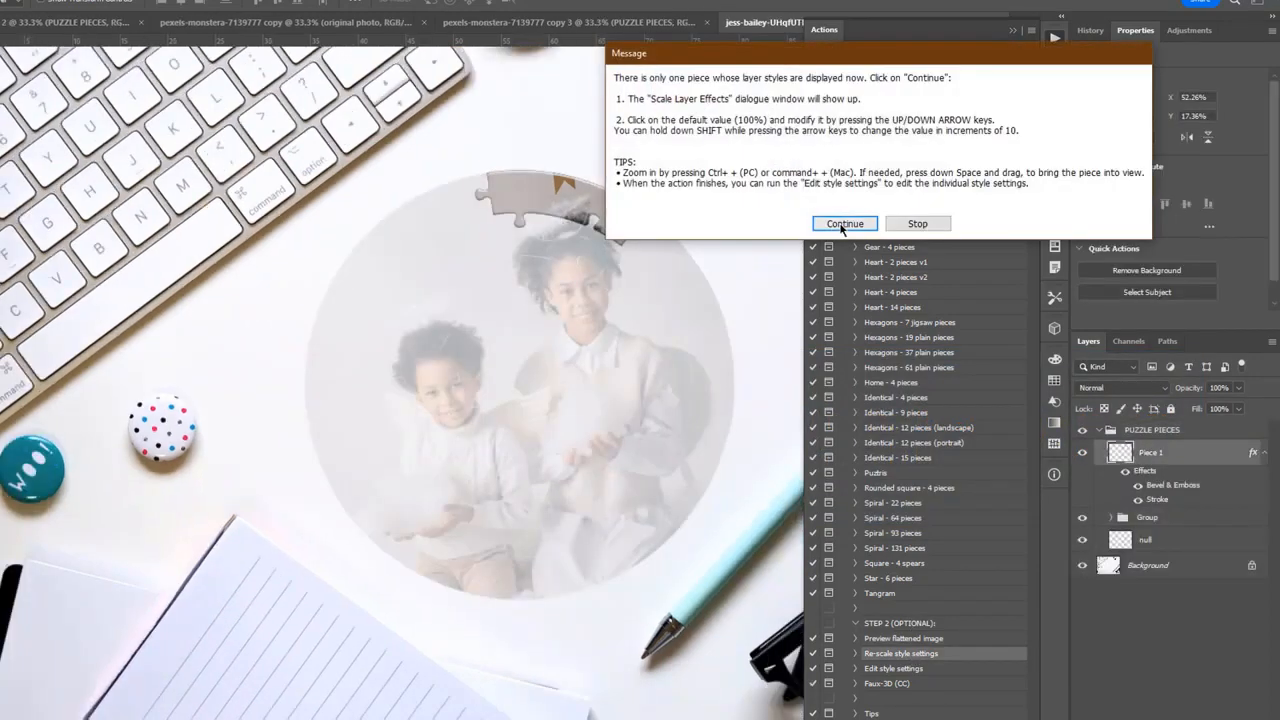
left_click(840, 221)
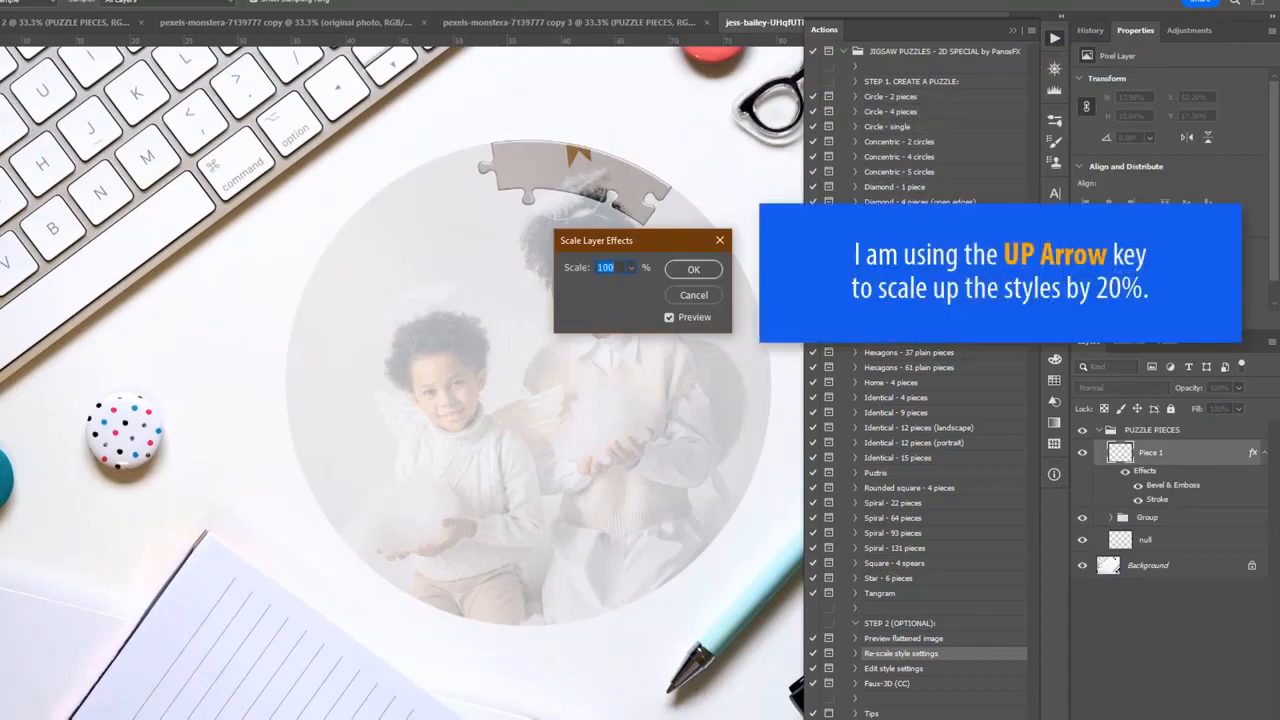
key("shift+Up")
key("shift+Up")
key("Return")
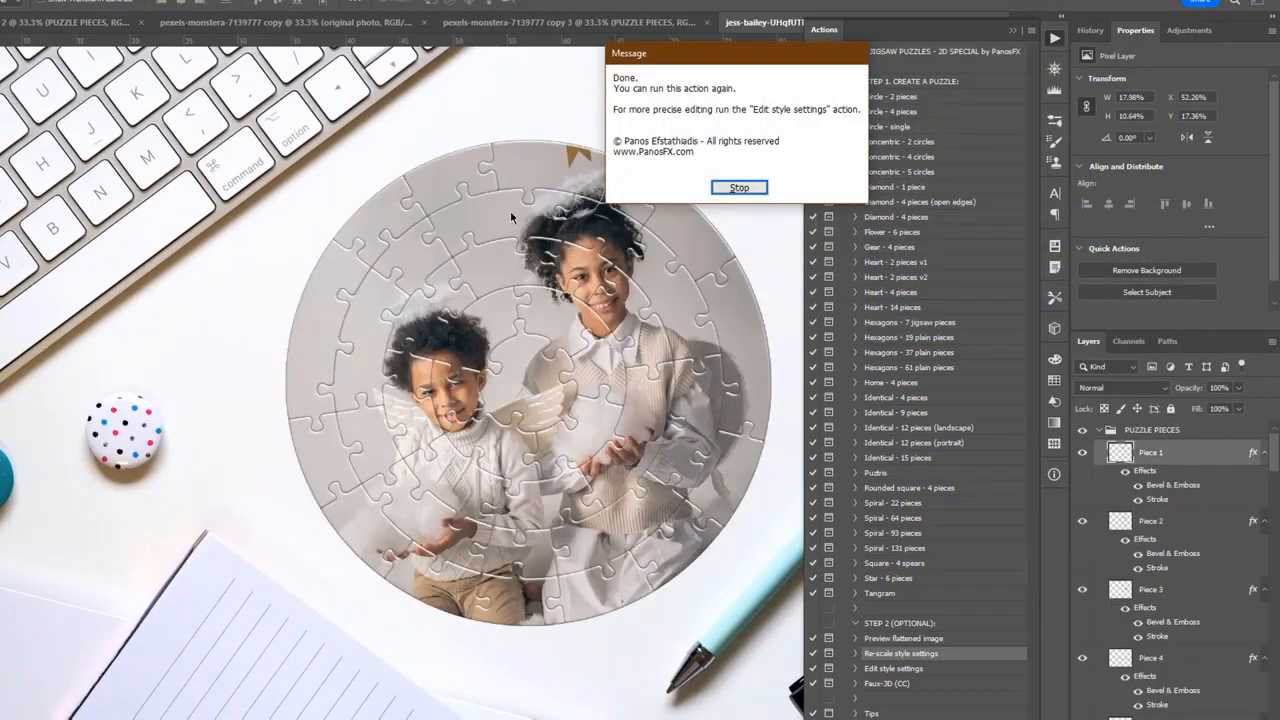
left_click(725, 189)
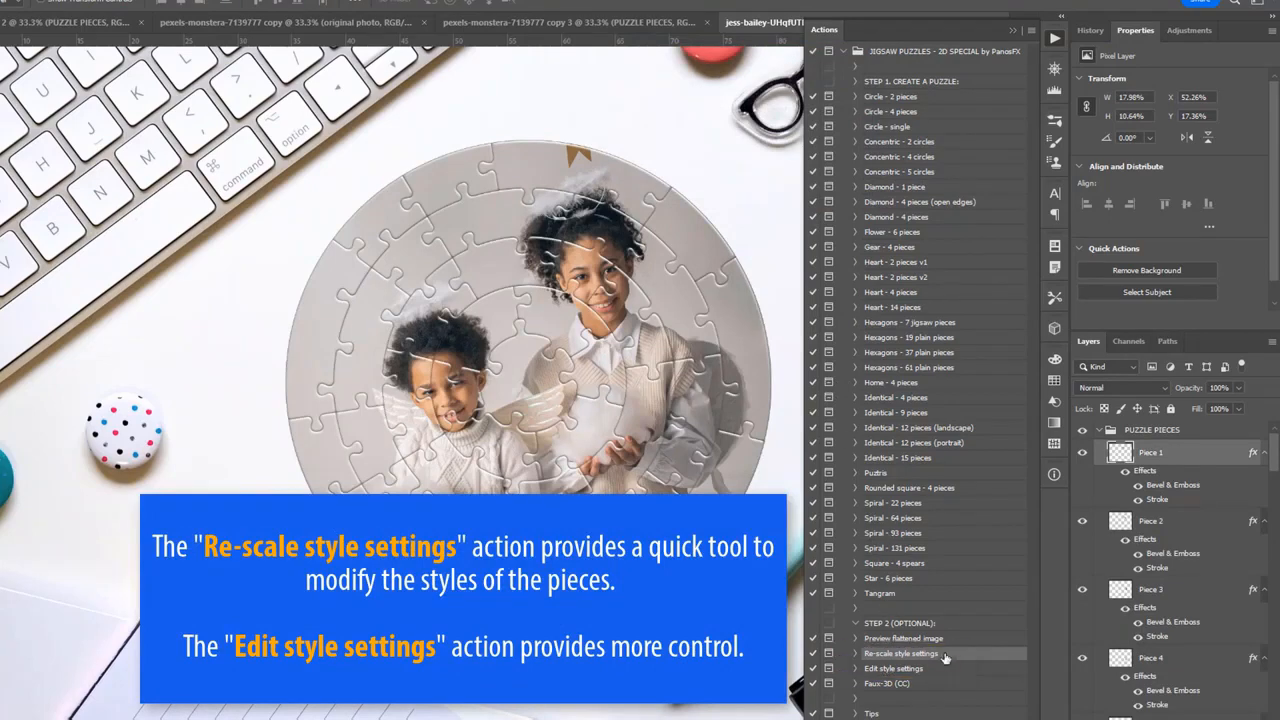
Run the "Edit style settings" action and set the Bevel & Emboss size of the sample piece to 12 px.
left_click(920, 670)
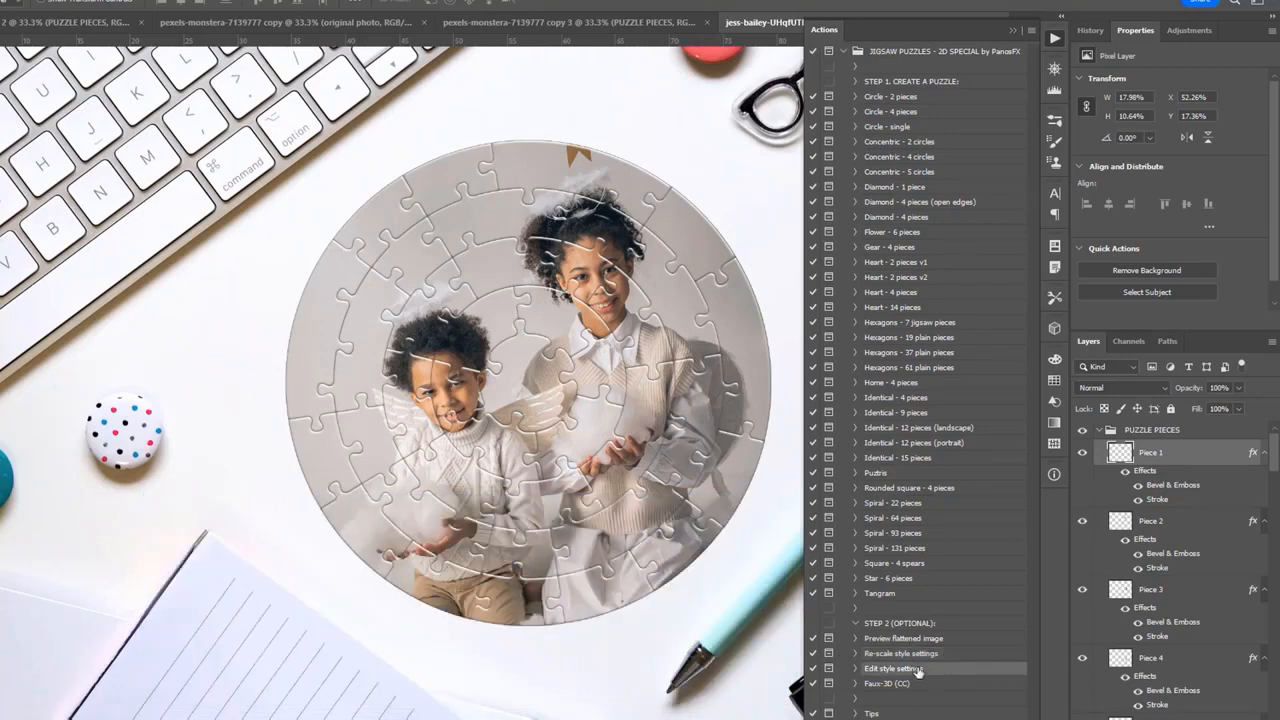
left_click(932, 718)
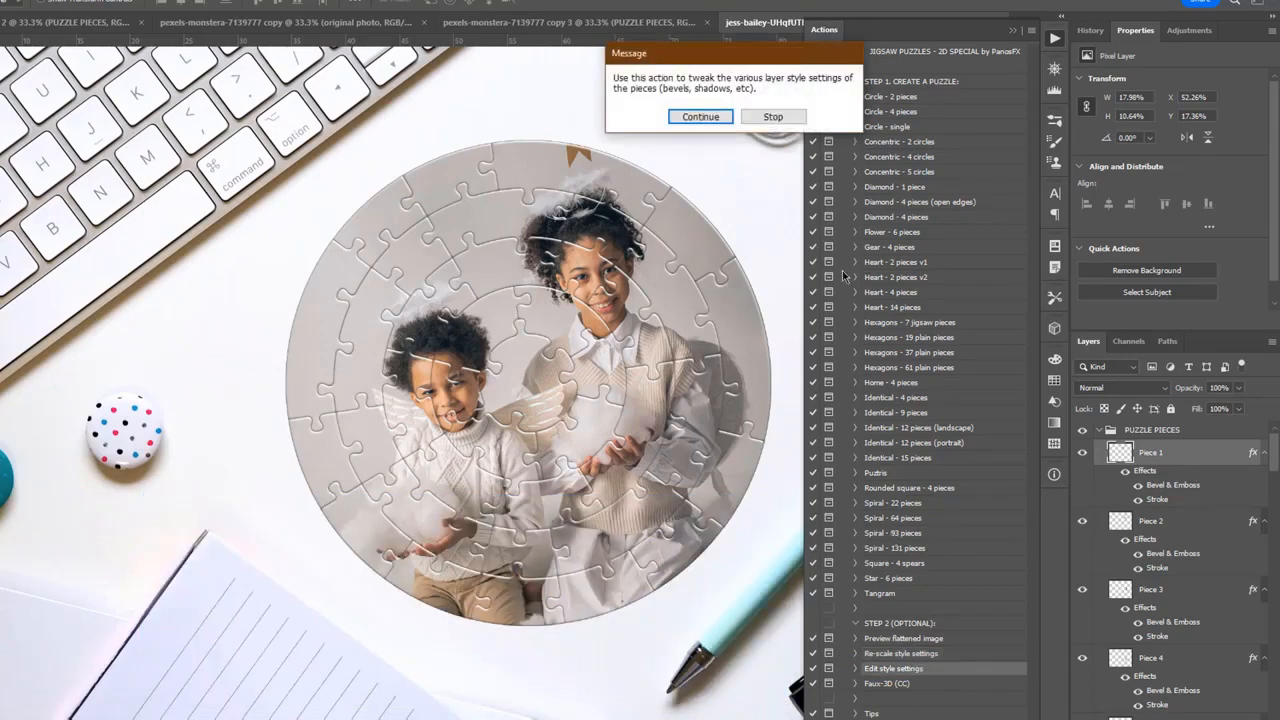
left_click(701, 117)
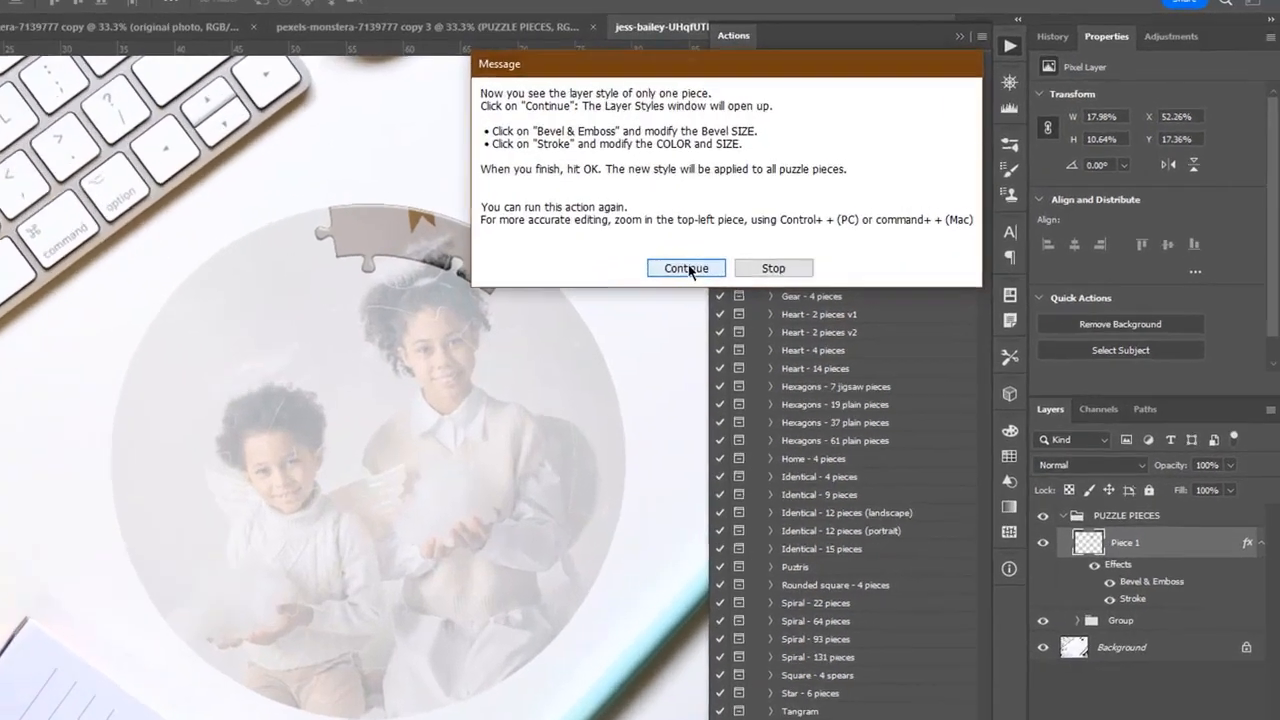
left_click(753, 238)
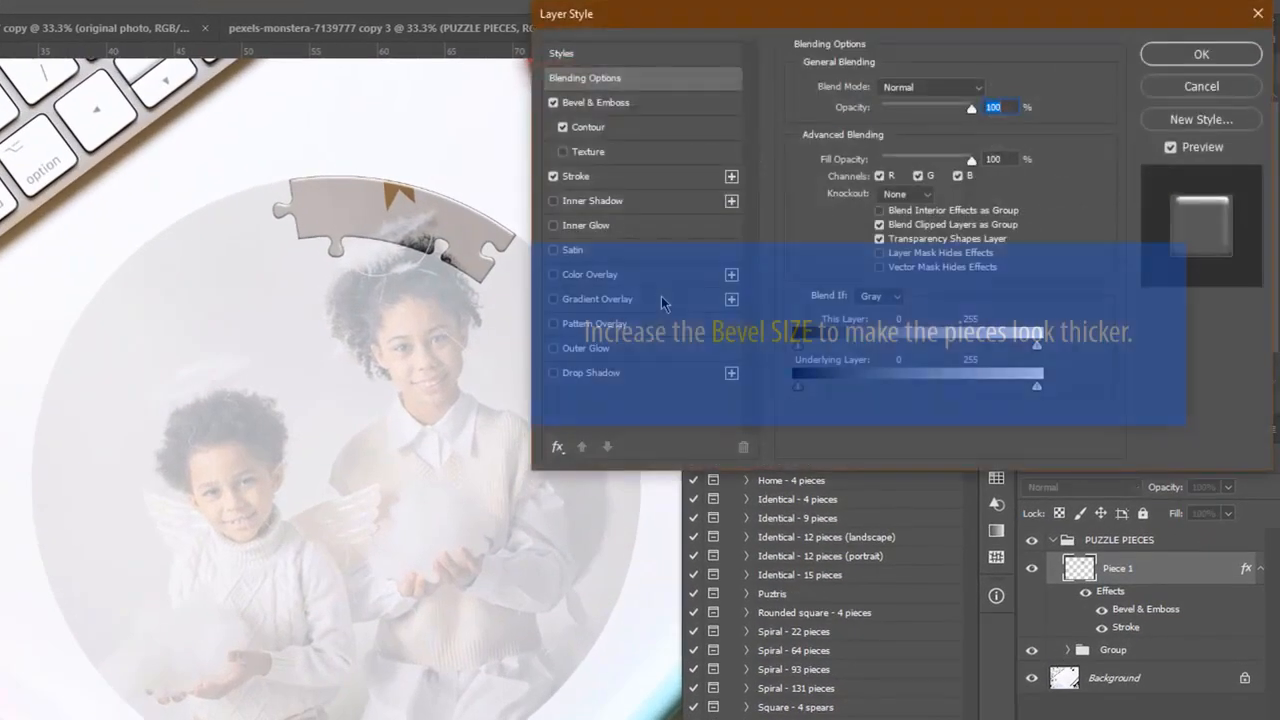
left_click(615, 104)
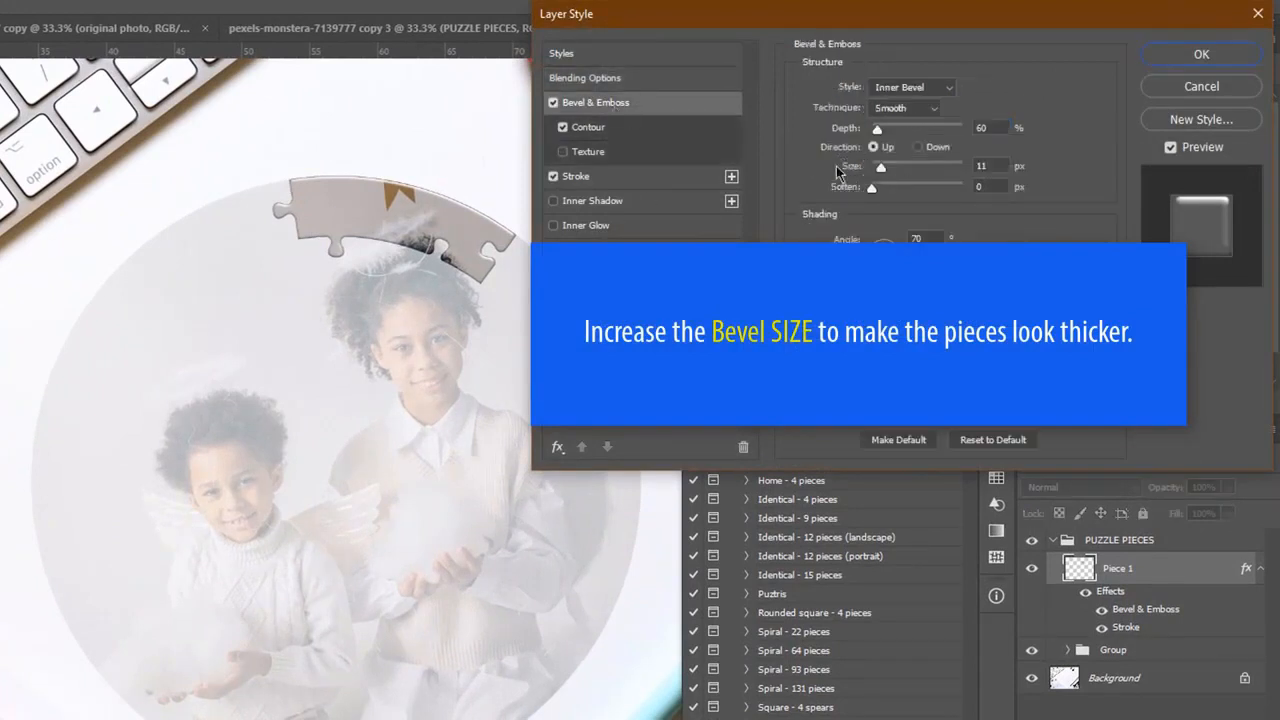
left_click_drag(886, 172, 889, 172)
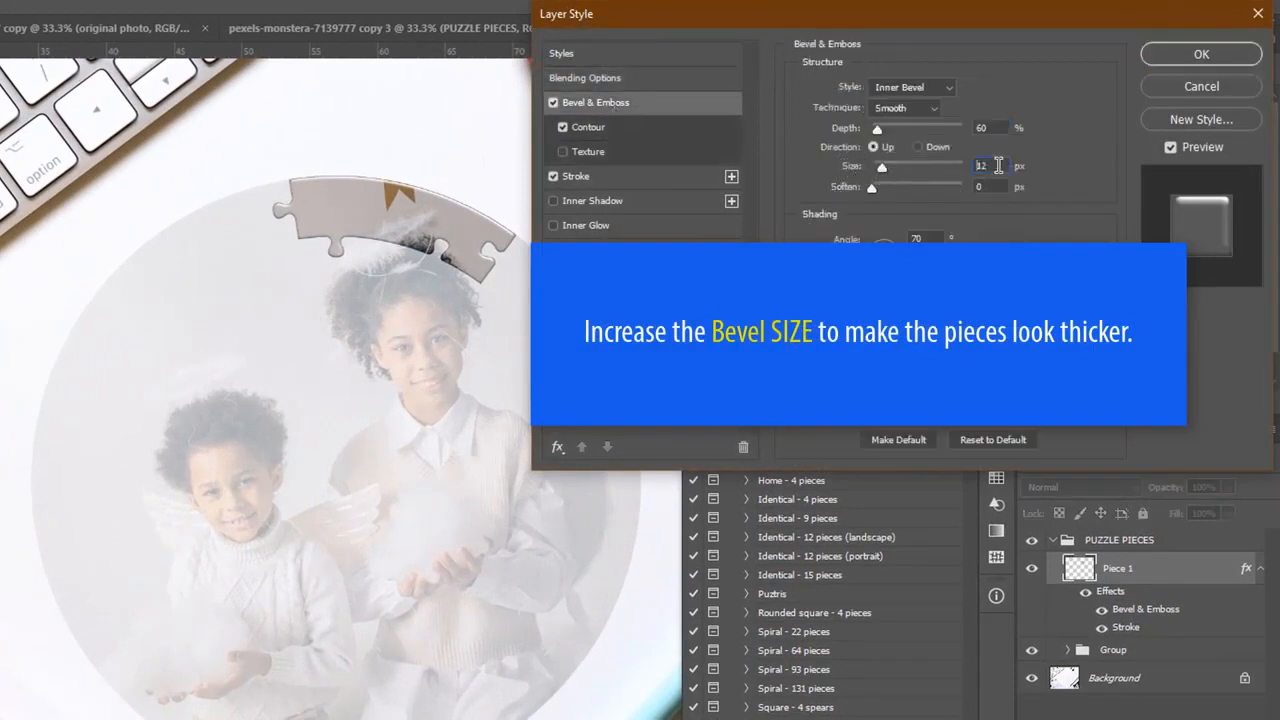
Change the stroke color to 4c4c4c and apply the edited layer style to all puzzle pieces.
left_click(588, 178)
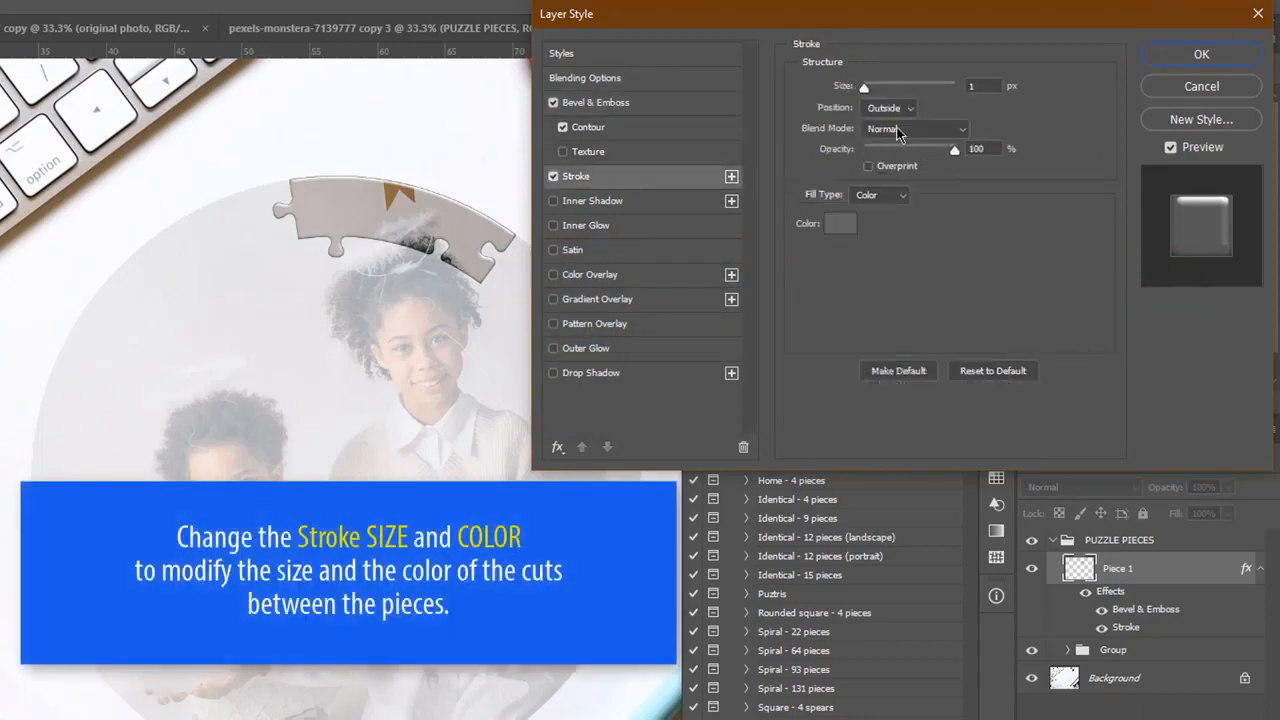
left_click(842, 226)
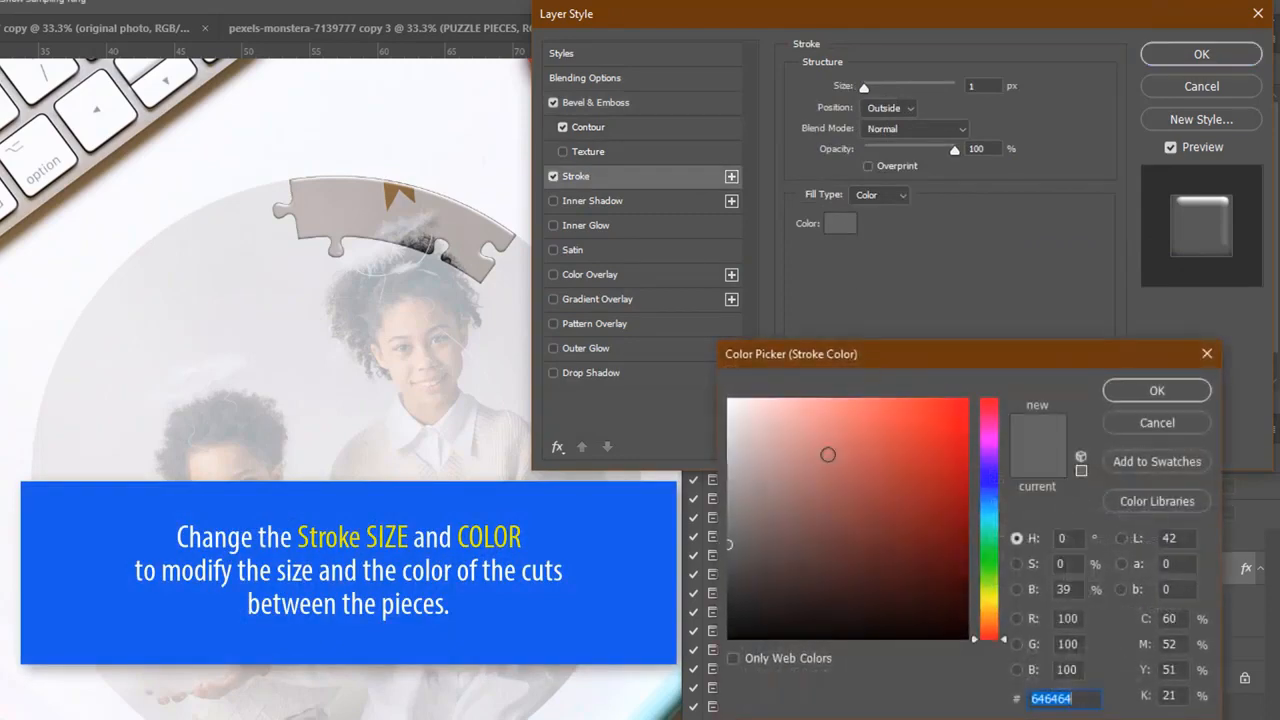
left_click_drag(747, 548, 718, 563)
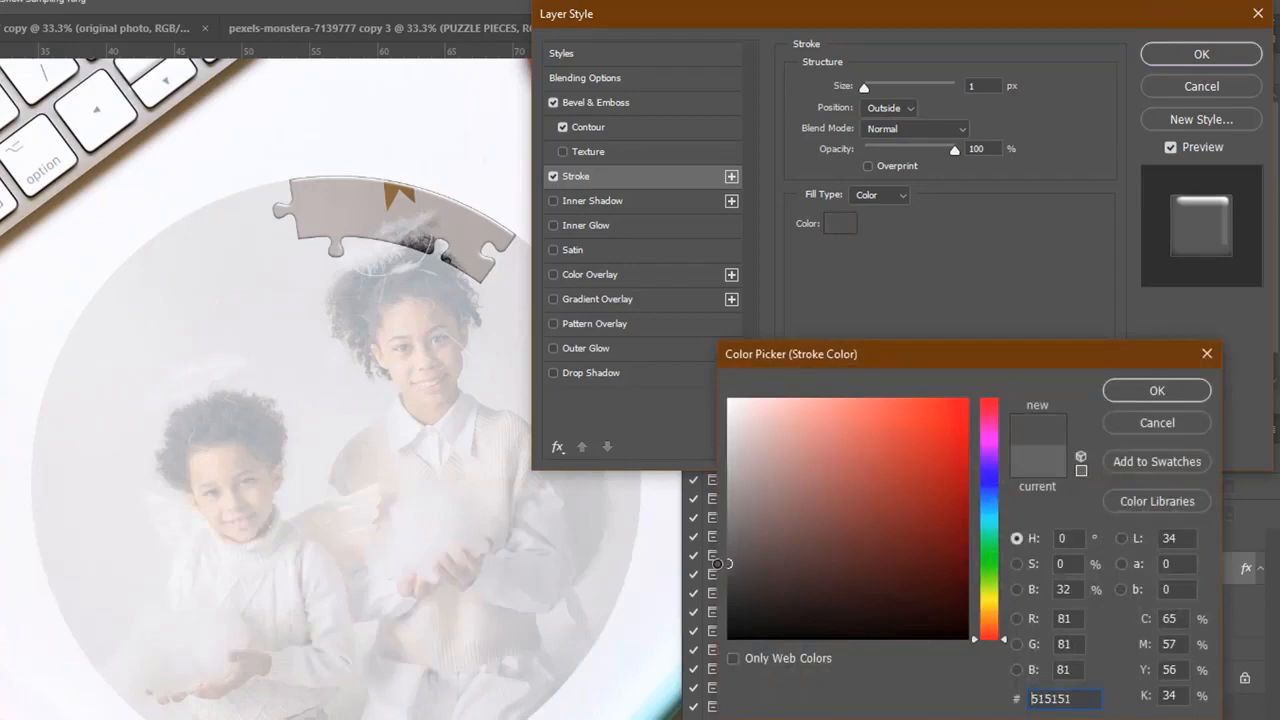
left_click(1135, 393)
left_click(1190, 54)
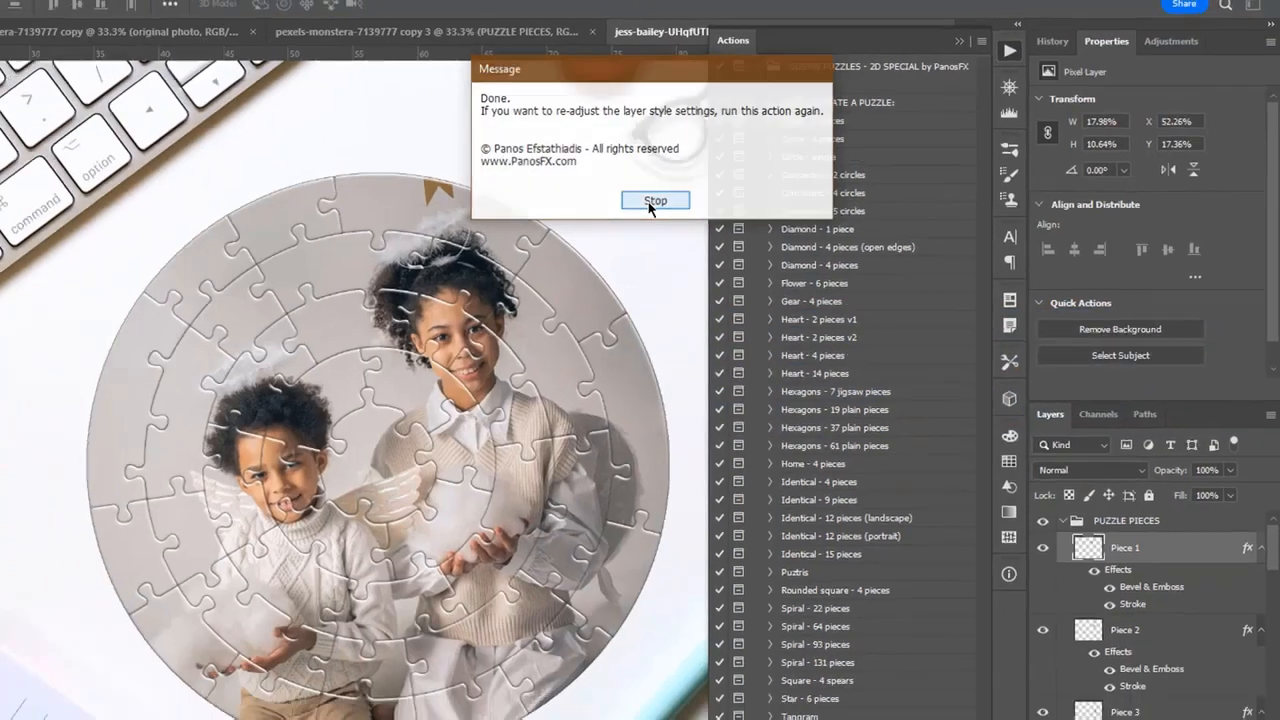
left_click(625, 205)
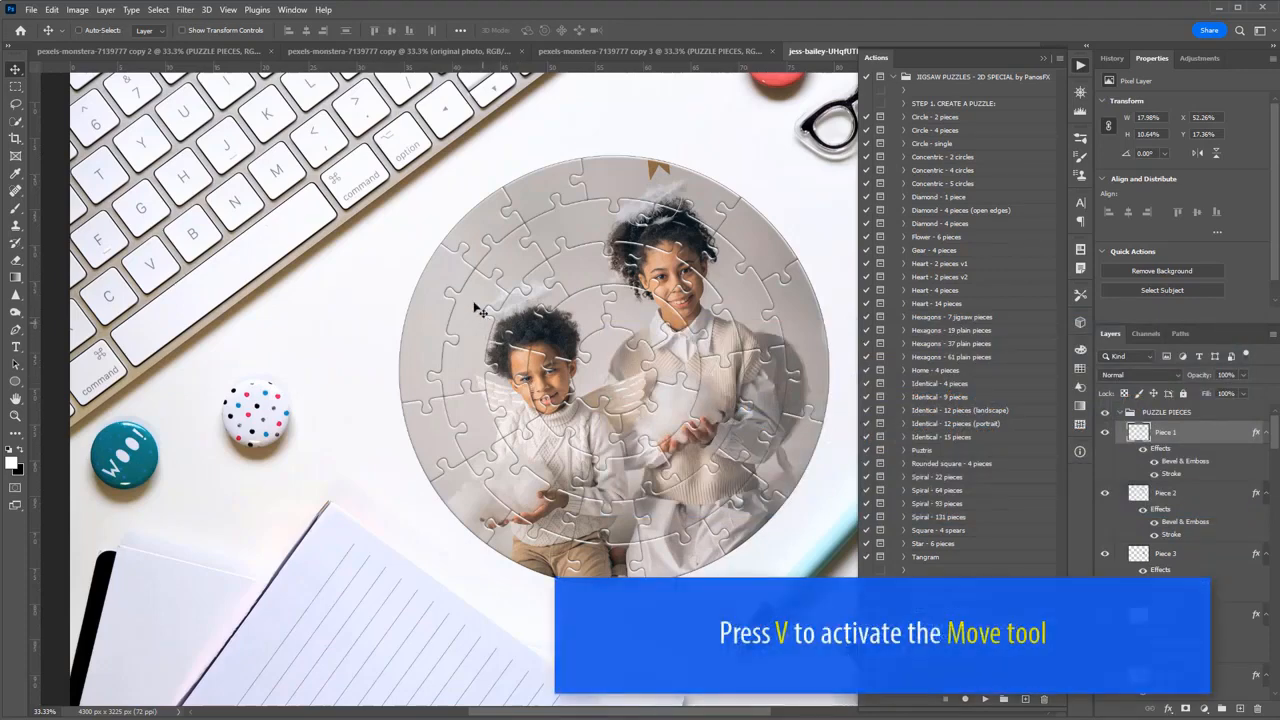
Select Piece 10 on the puzzle's lower-left rim and move it outward to detach it.
right_click(428, 441)
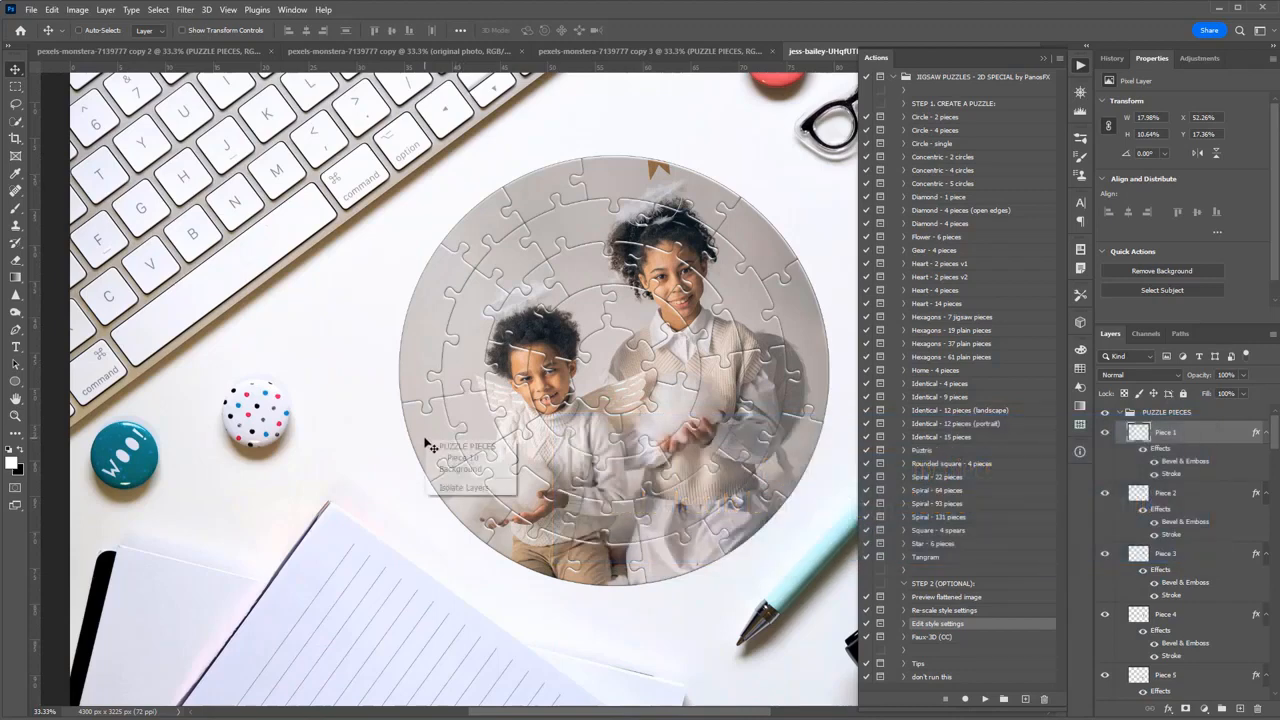
left_click(490, 459)
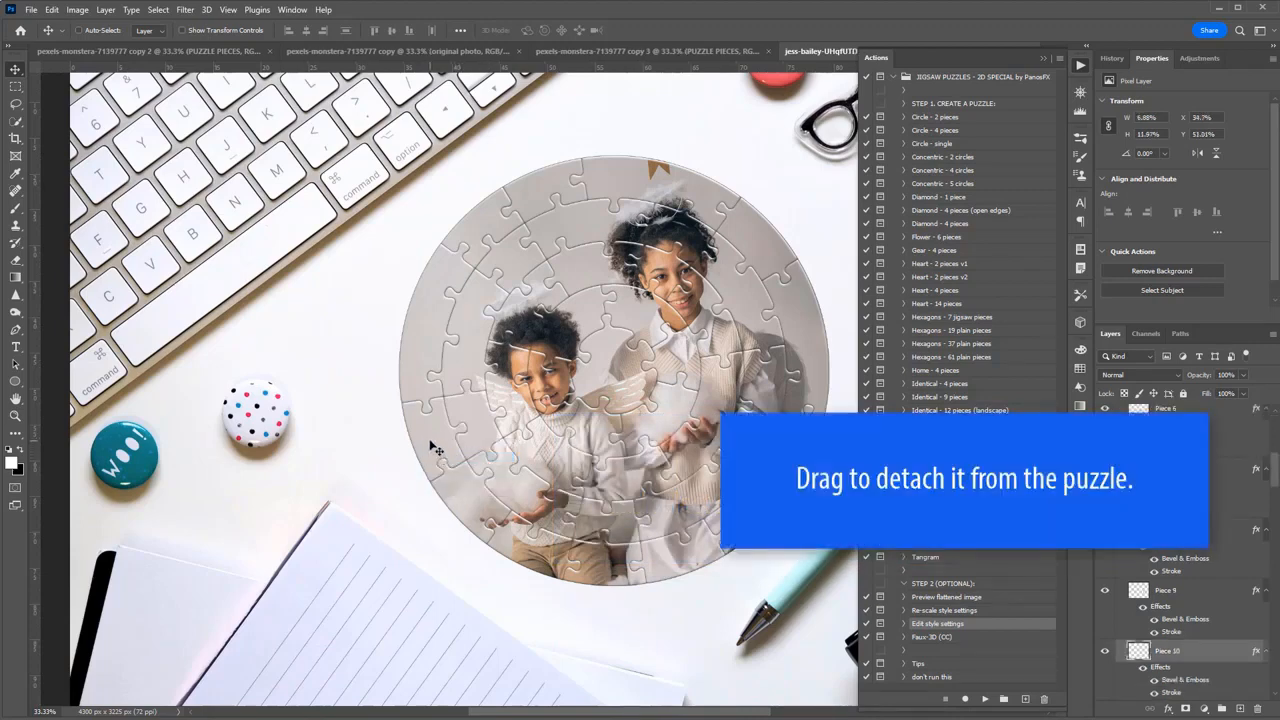
left_click_drag(436, 449, 382, 455)
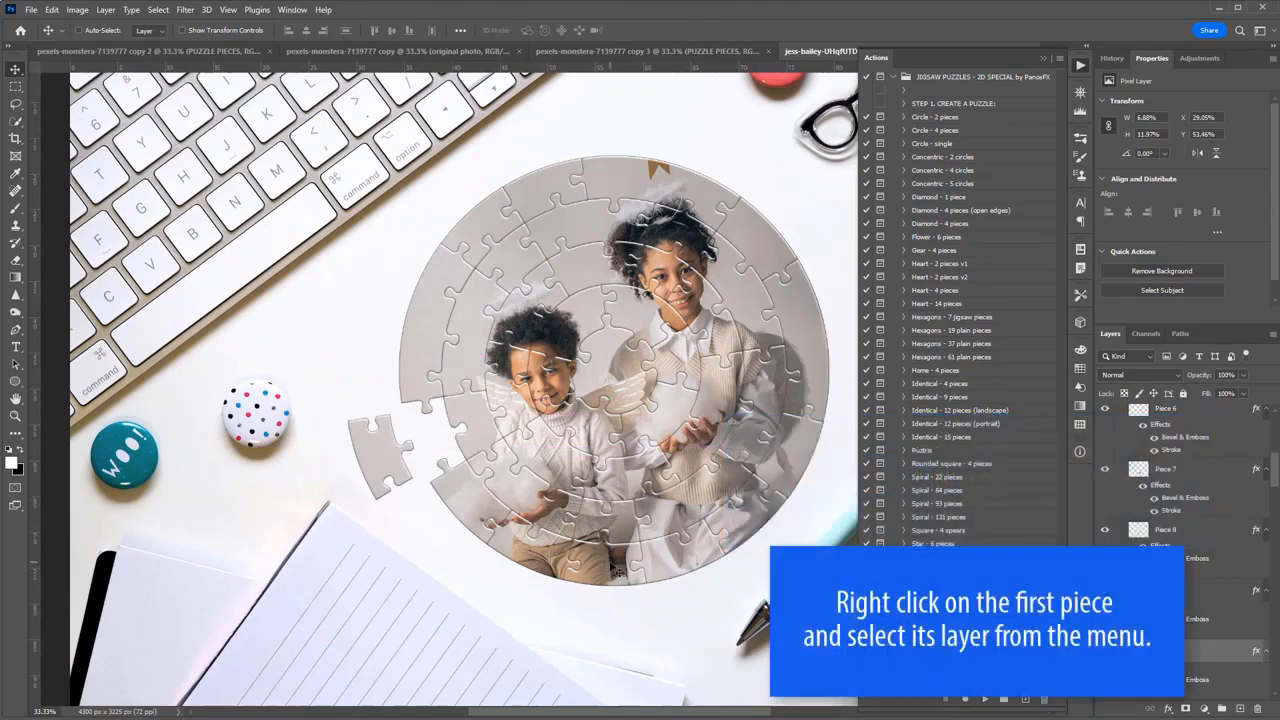
Select Piece 7 and Piece 6 on the puzzle's bottom rim together and move them down as one detached pair.
right_click(617, 570)
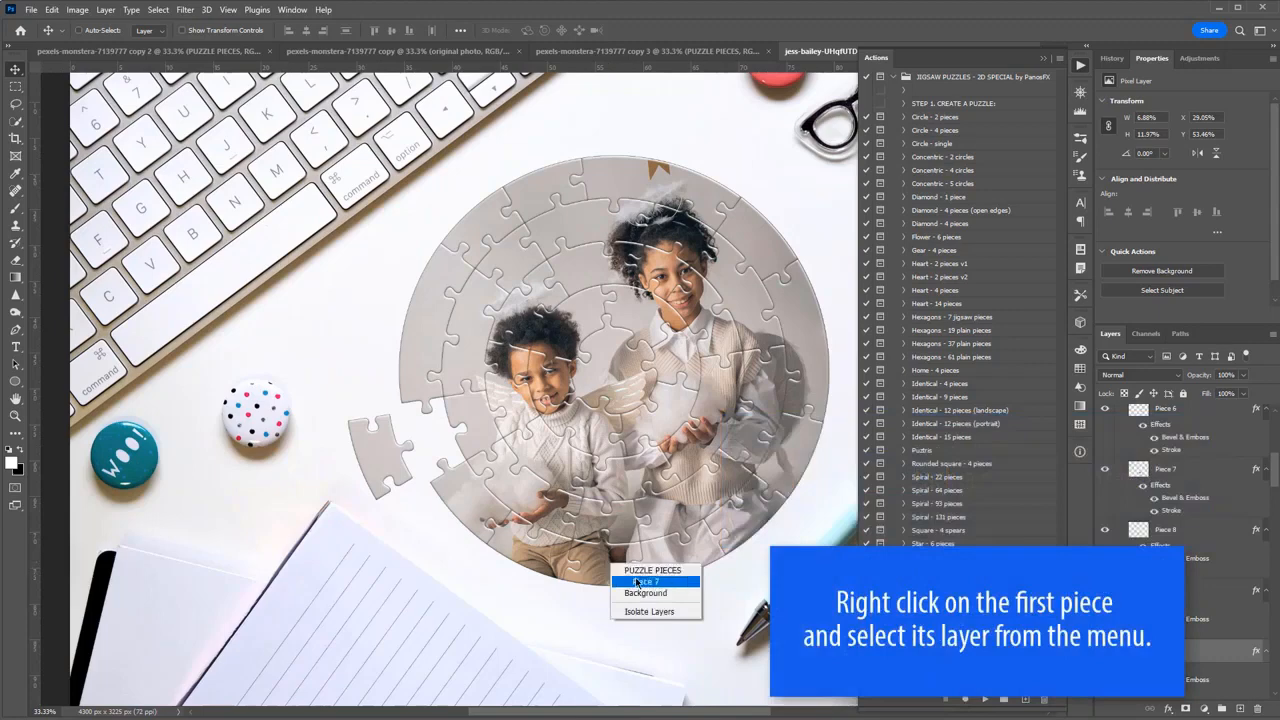
left_click(640, 582)
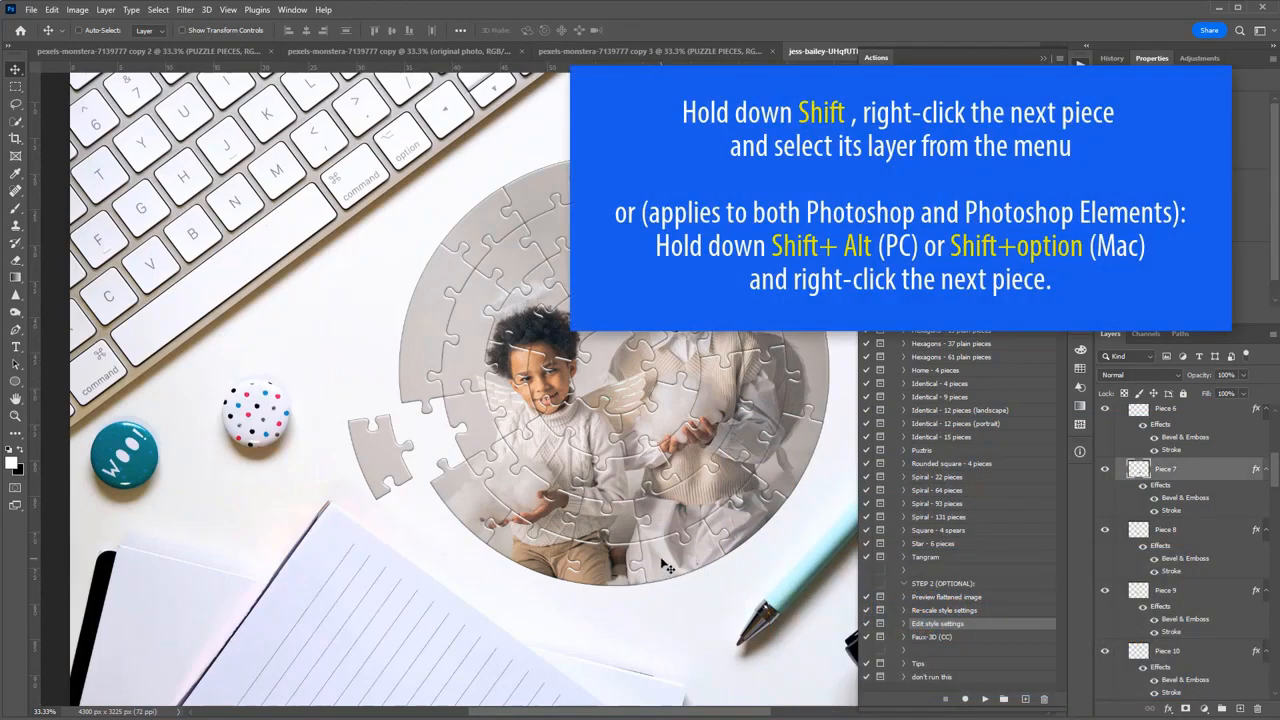
right_click(664, 566, "shift")
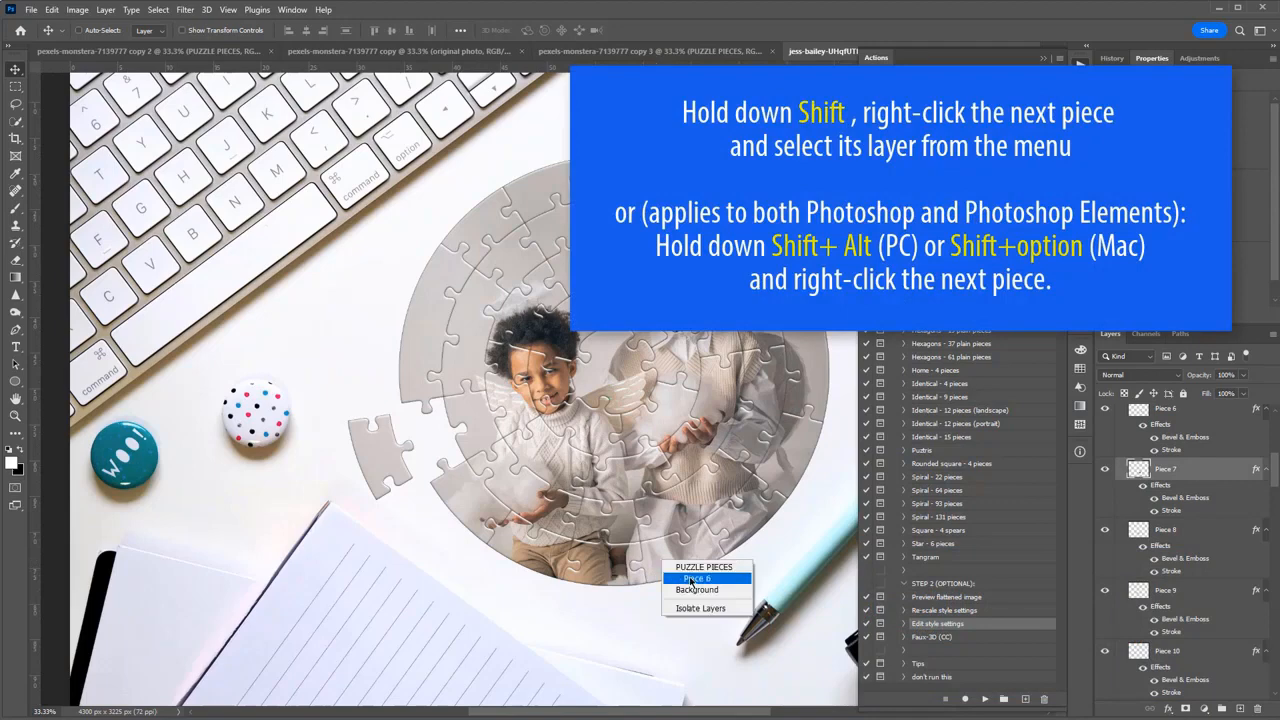
left_click(692, 579)
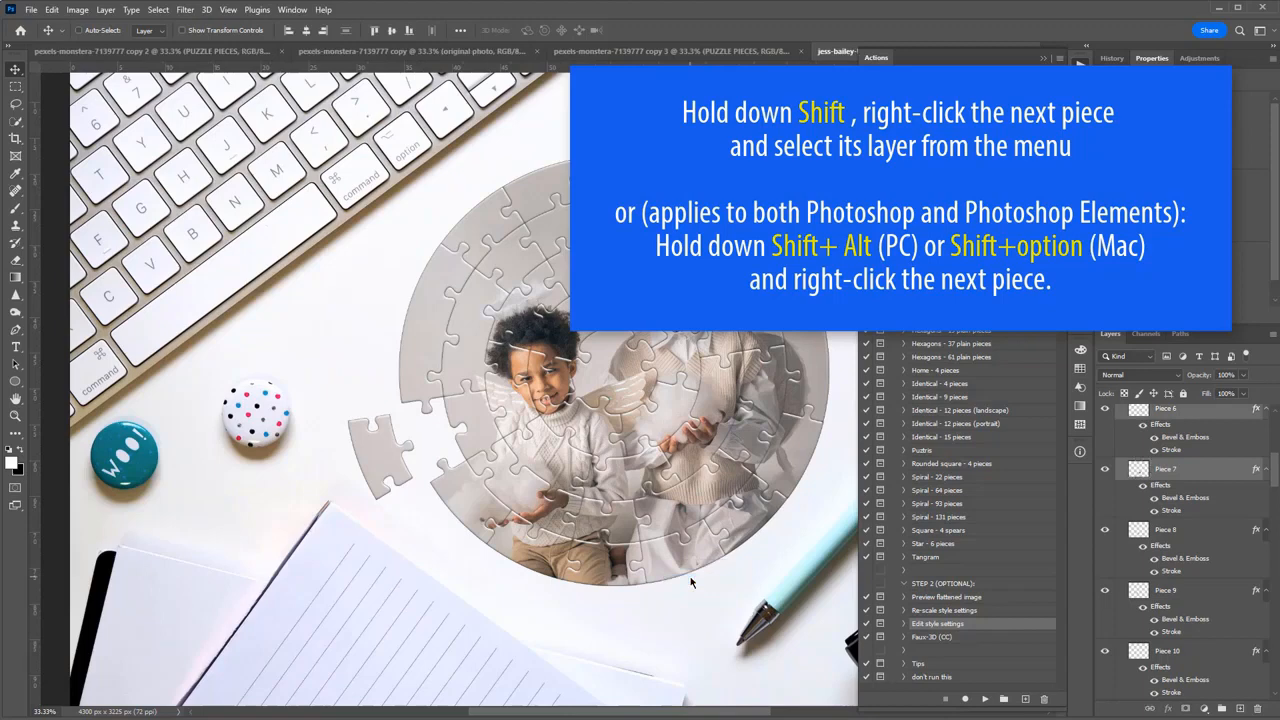
scroll(1260, 523, "up", 2)
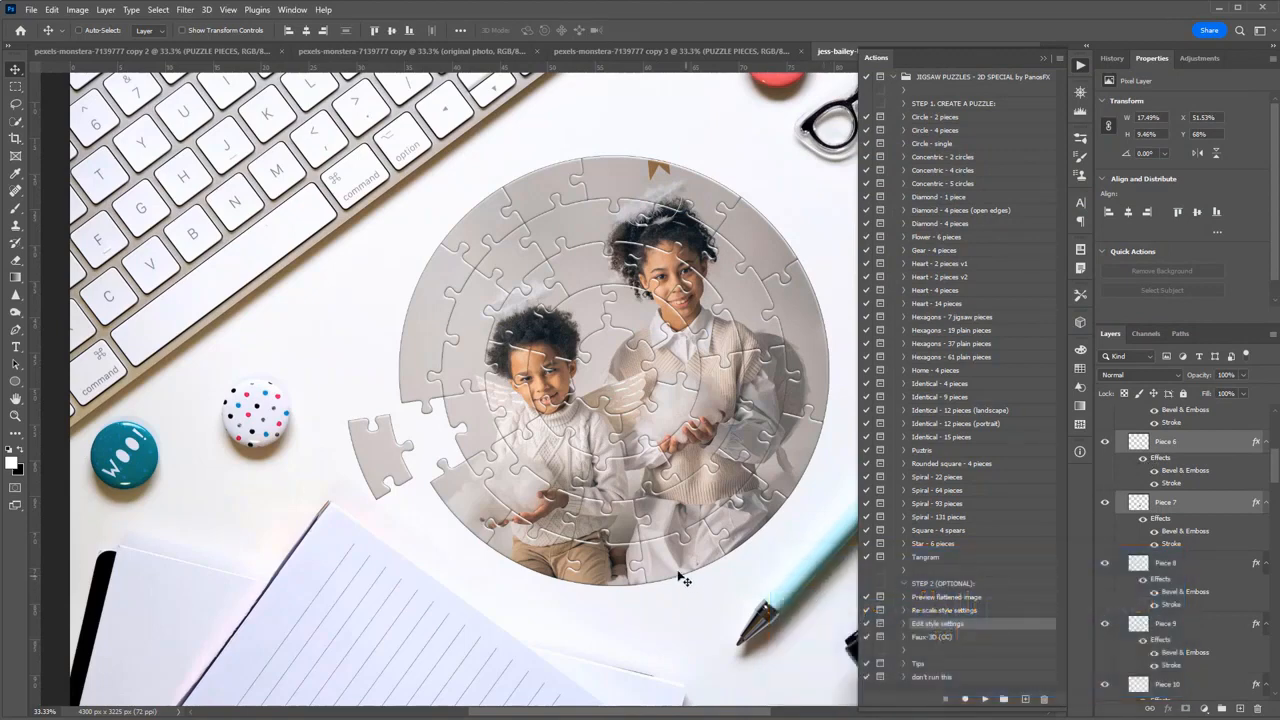
left_click_drag(683, 580, 678, 620)
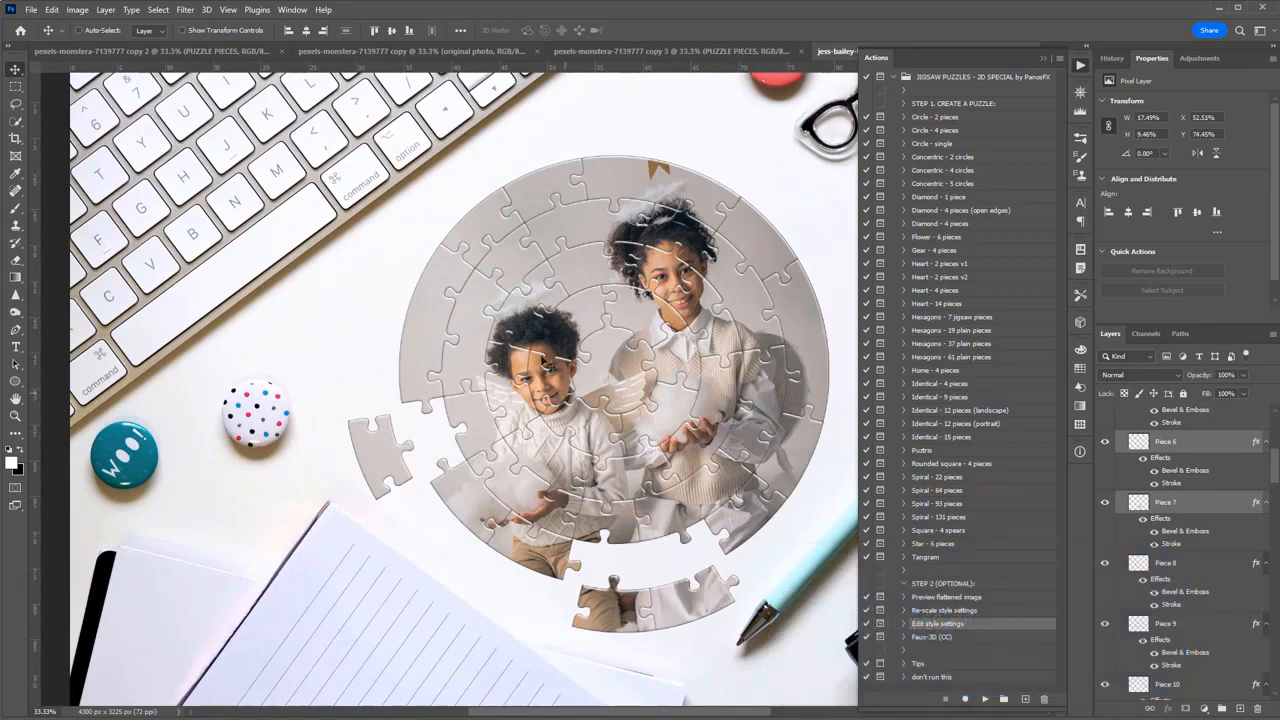
Move Piece 23 from the upper-left inner ring to the empty area beside the keyboard and rotate it slightly counterclockwise.
right_click(506, 258)
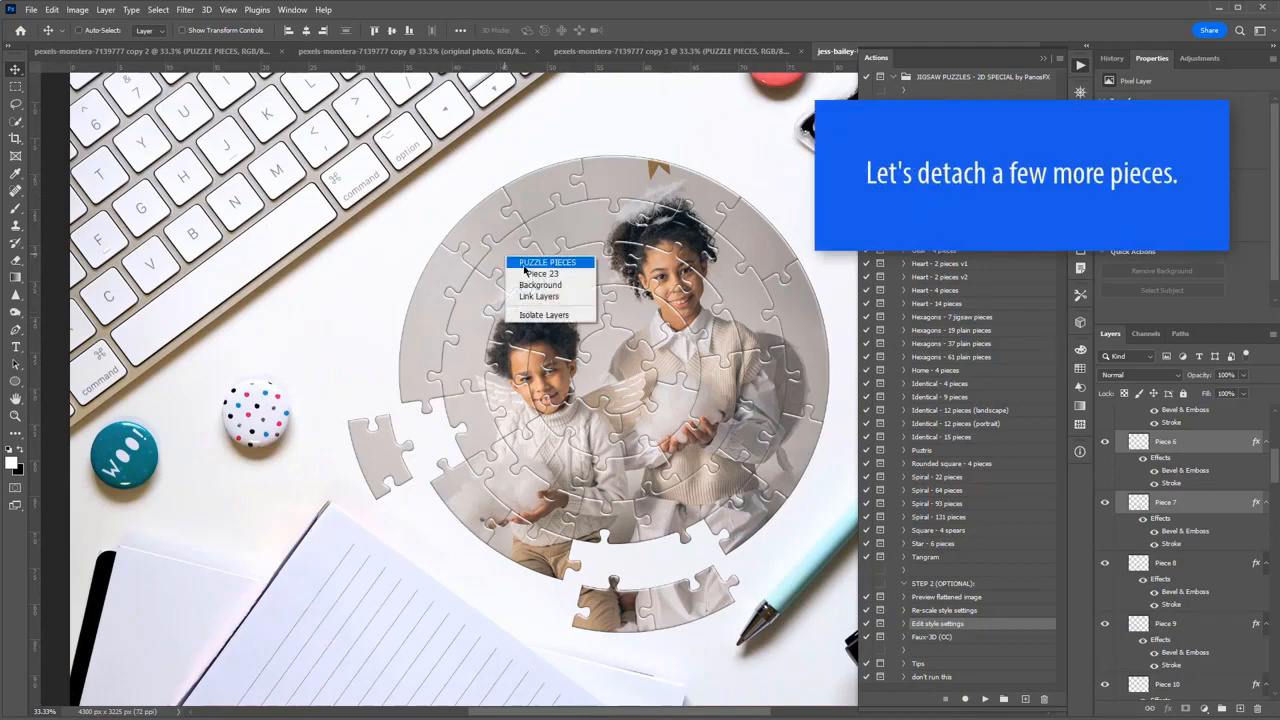
left_click(521, 275)
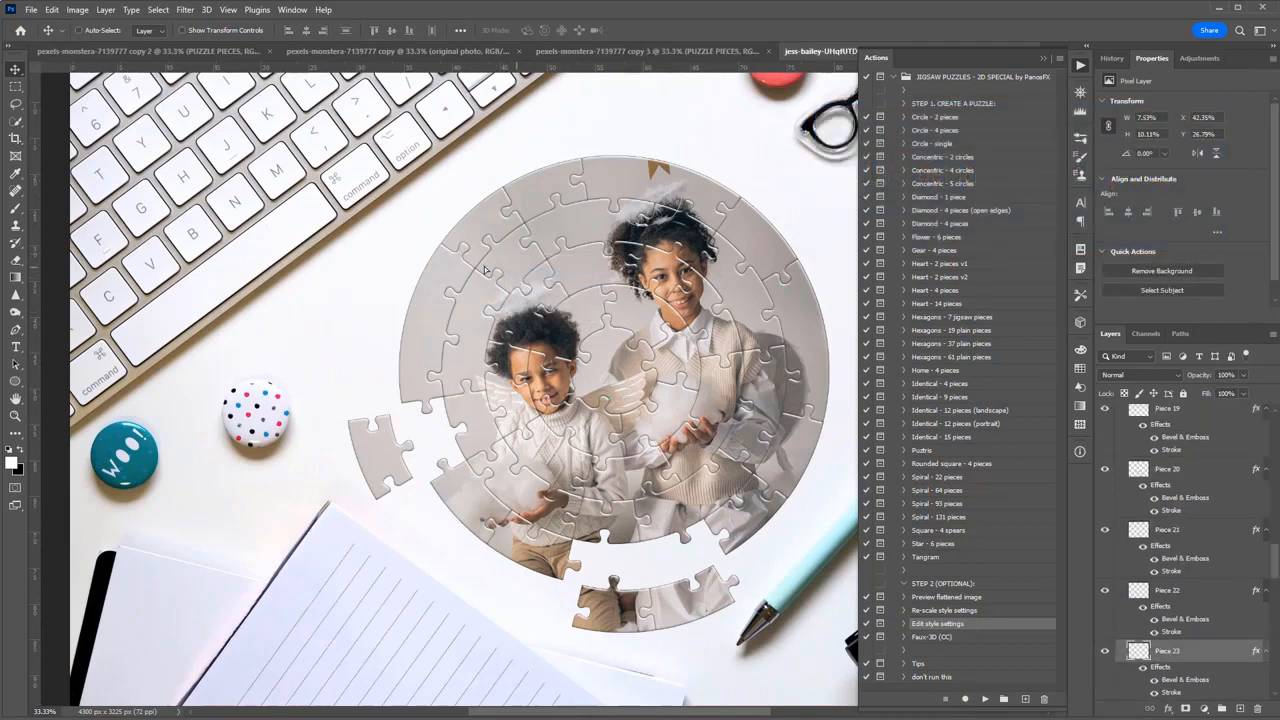
left_click_drag(522, 282, 378, 280)
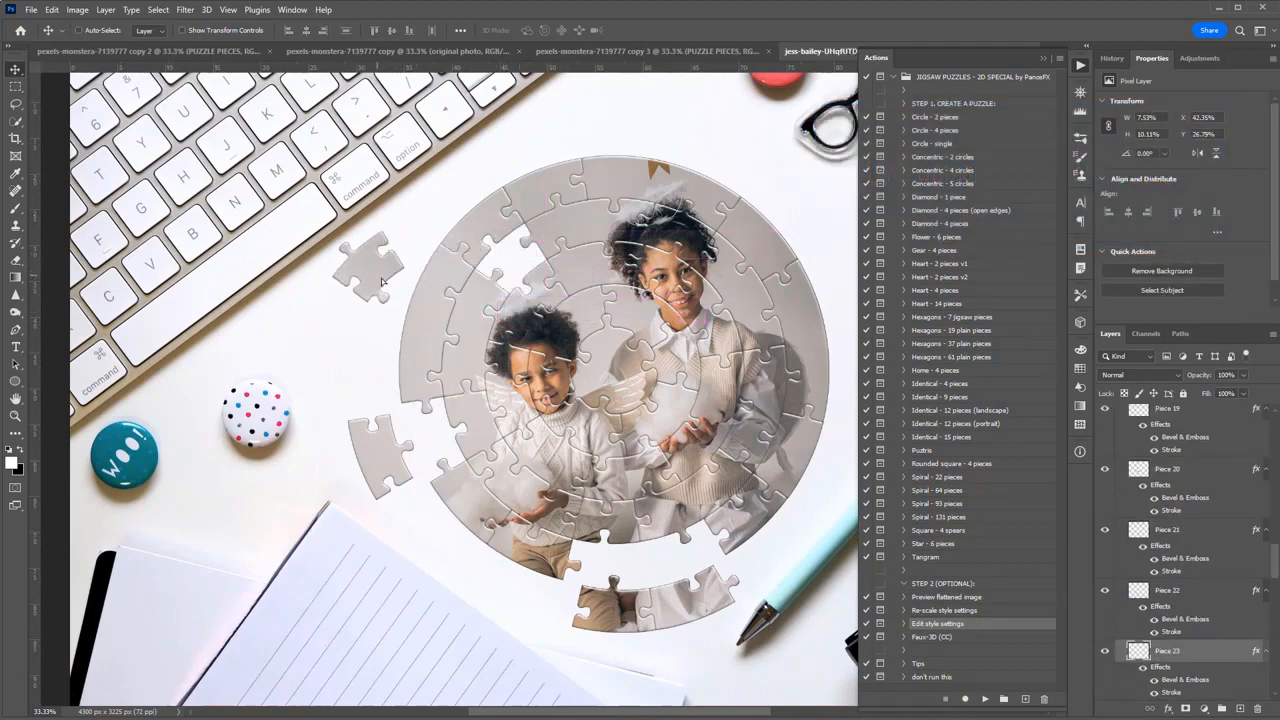
key("ctrl+t")
left_click_drag(436, 241, 435, 231)
left_click_drag(435, 225, 434, 226)
key("Return")
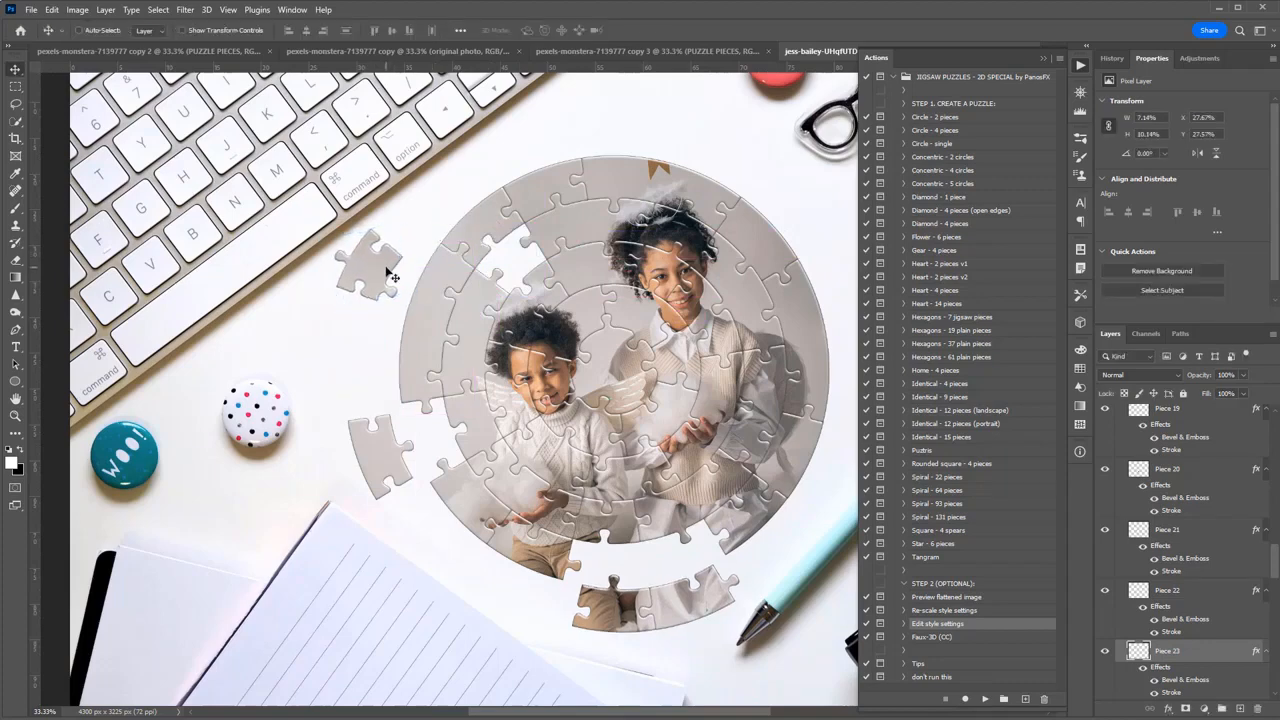
Detach Piece 2 toward the upper right and Piece 13 upward from the puzzle's outer ring.
right_click(752, 238)
left_click(770, 252)
left_click_drag(774, 241, 812, 208)
right_click(550, 186)
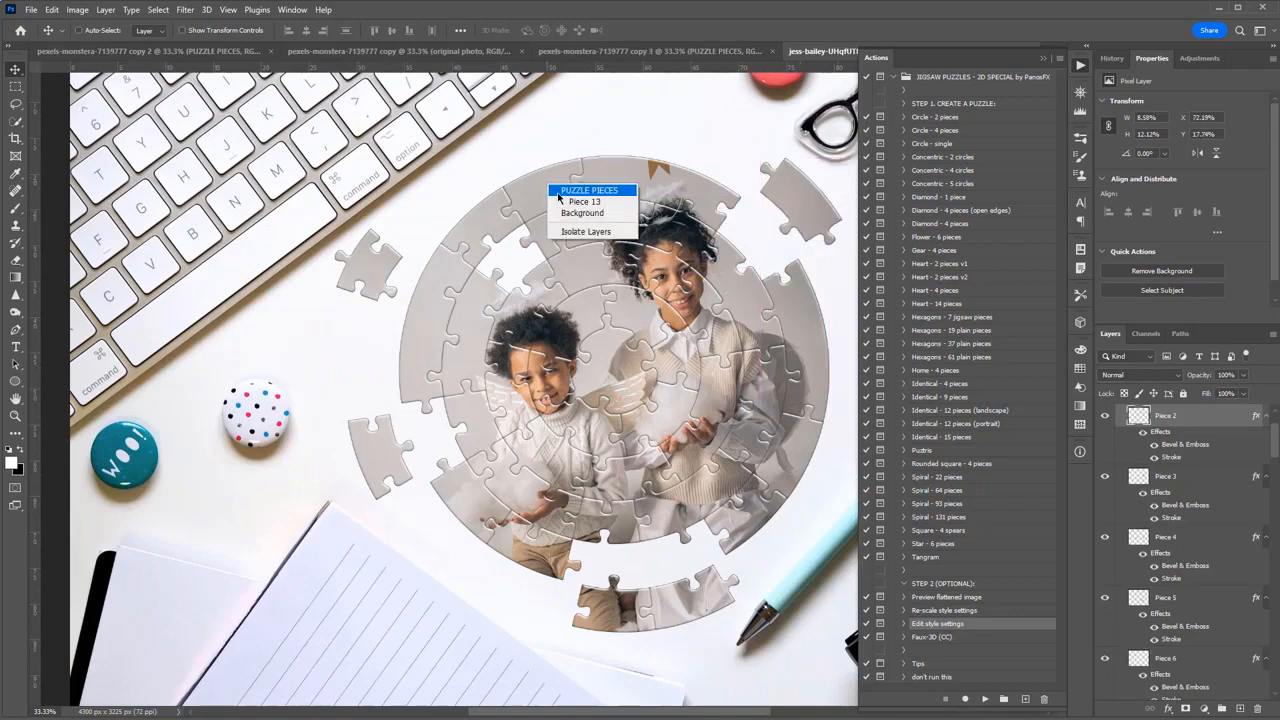
left_click(580, 201)
left_click_drag(562, 204, 528, 138)
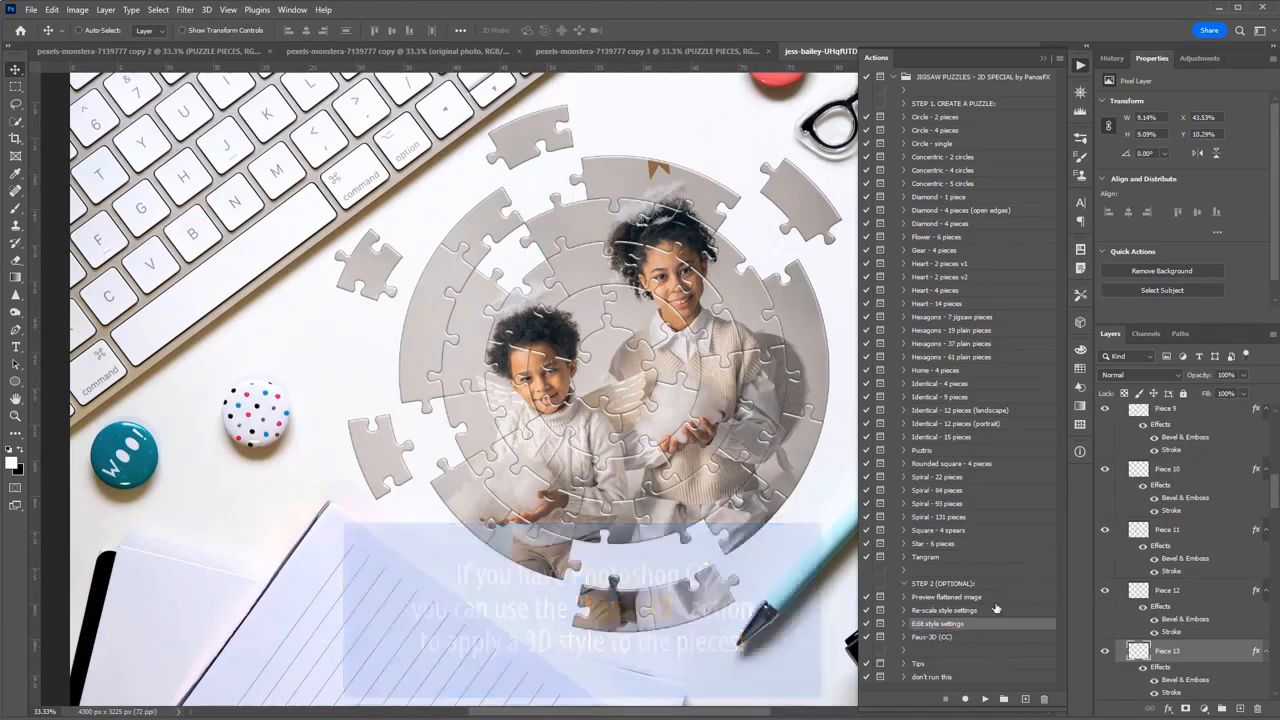
Run the "Faux-3D (CC)" action and scale the PUZZLE PIECES group's layer effects to 130%.
left_click(943, 638)
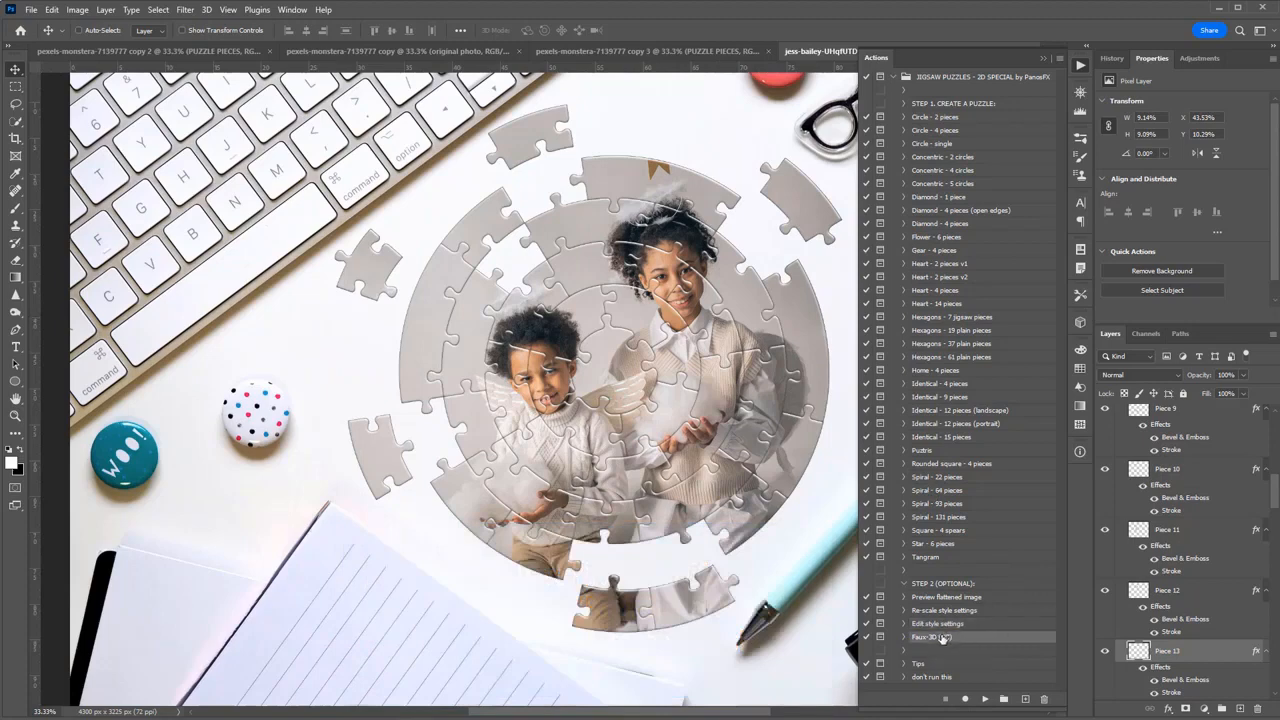
left_click(985, 700)
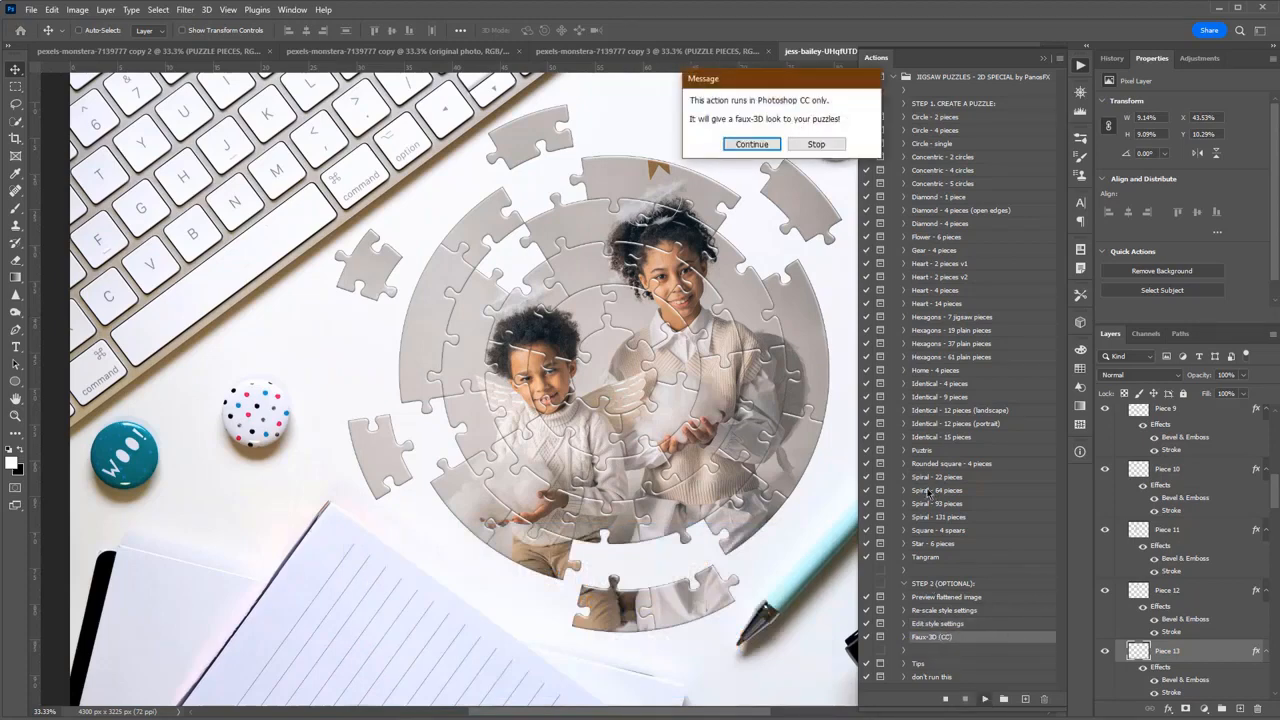
left_click(754, 146)
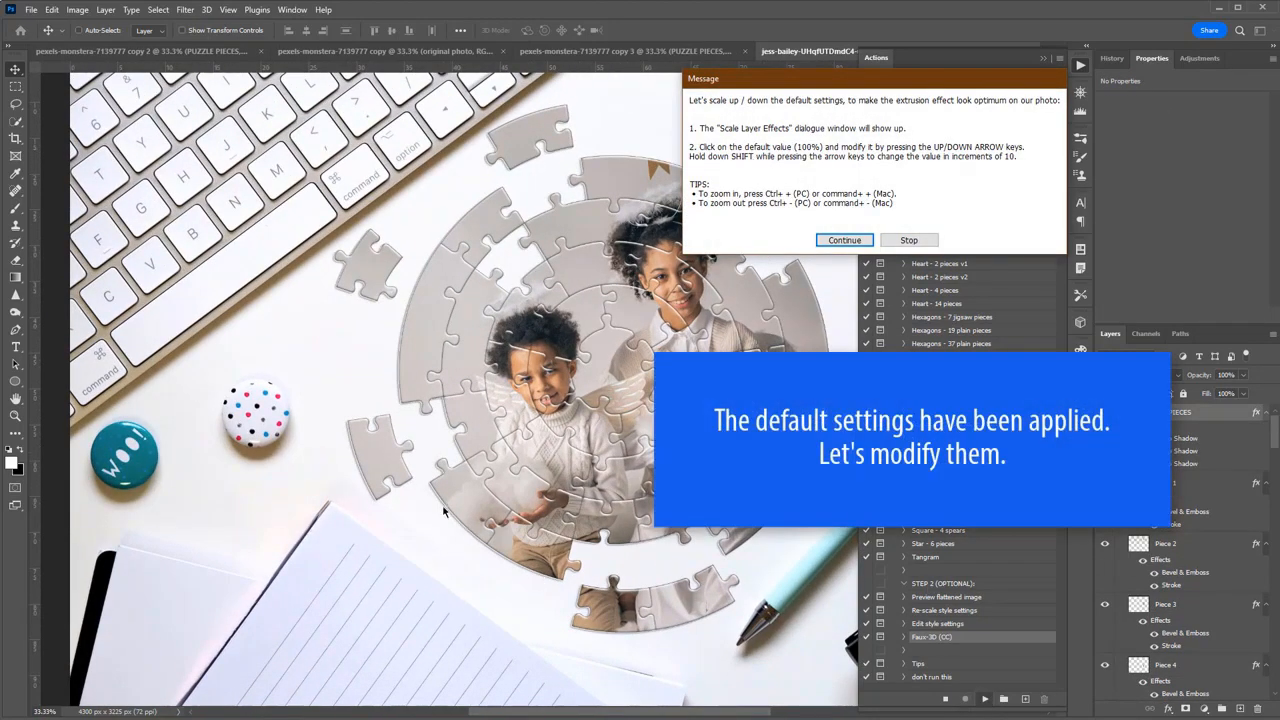
left_click(844, 240)
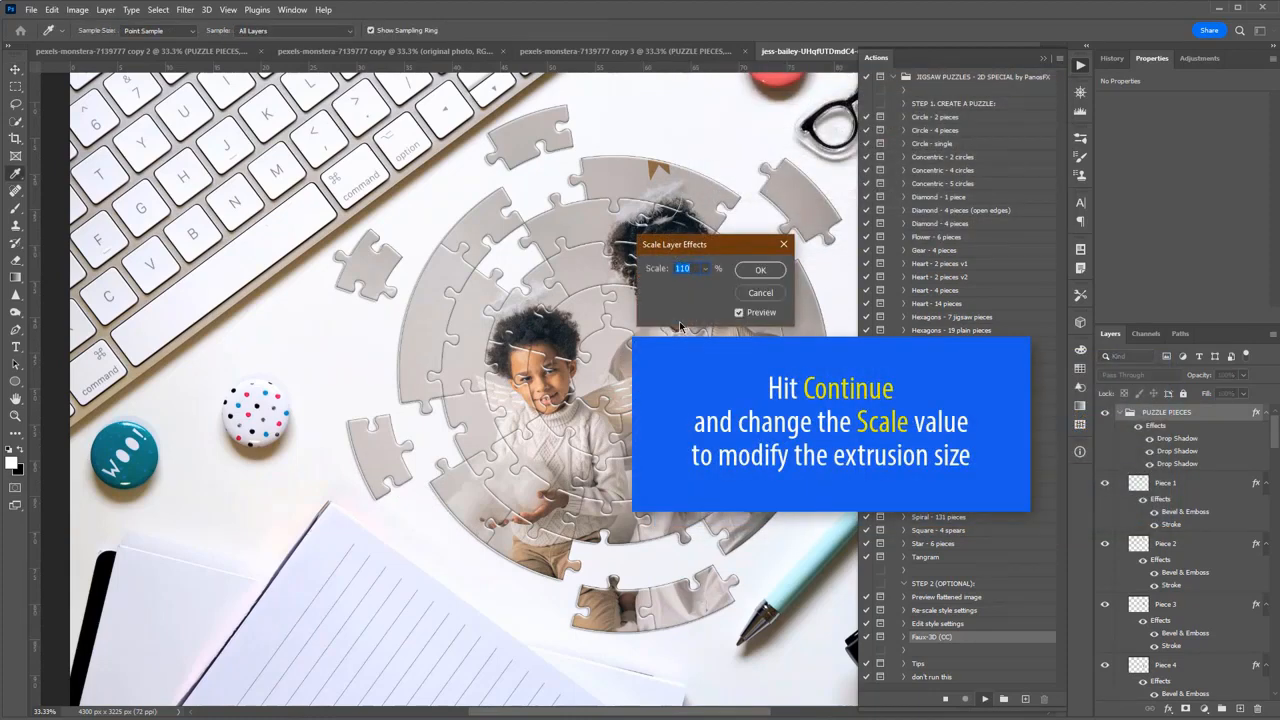
key("shift+Up")
key("shift+Up")
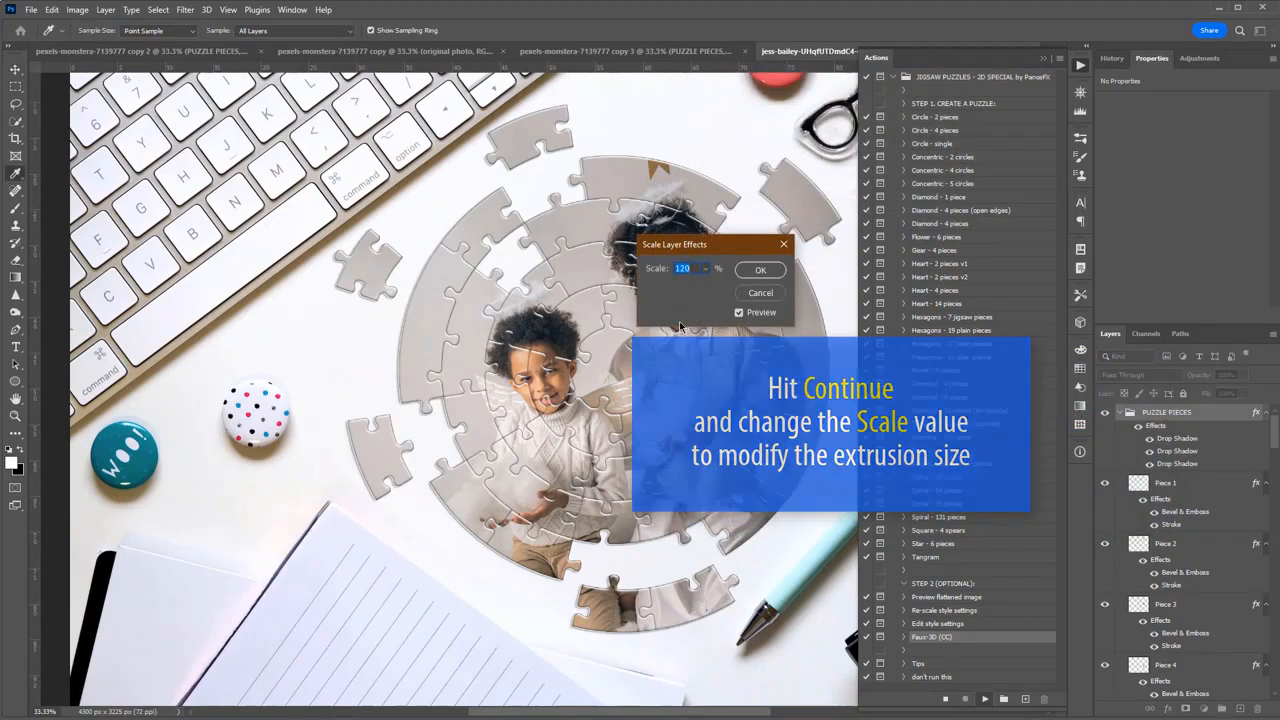
key("shift+Up")
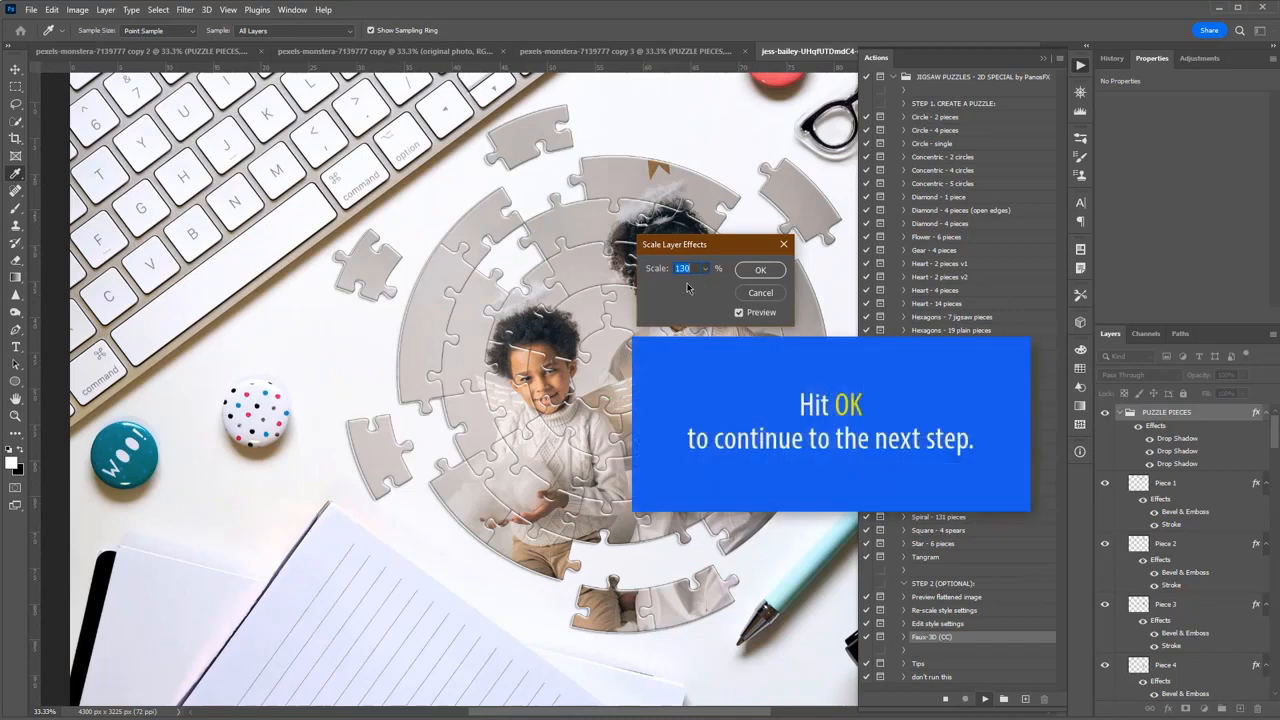
left_click(760, 270)
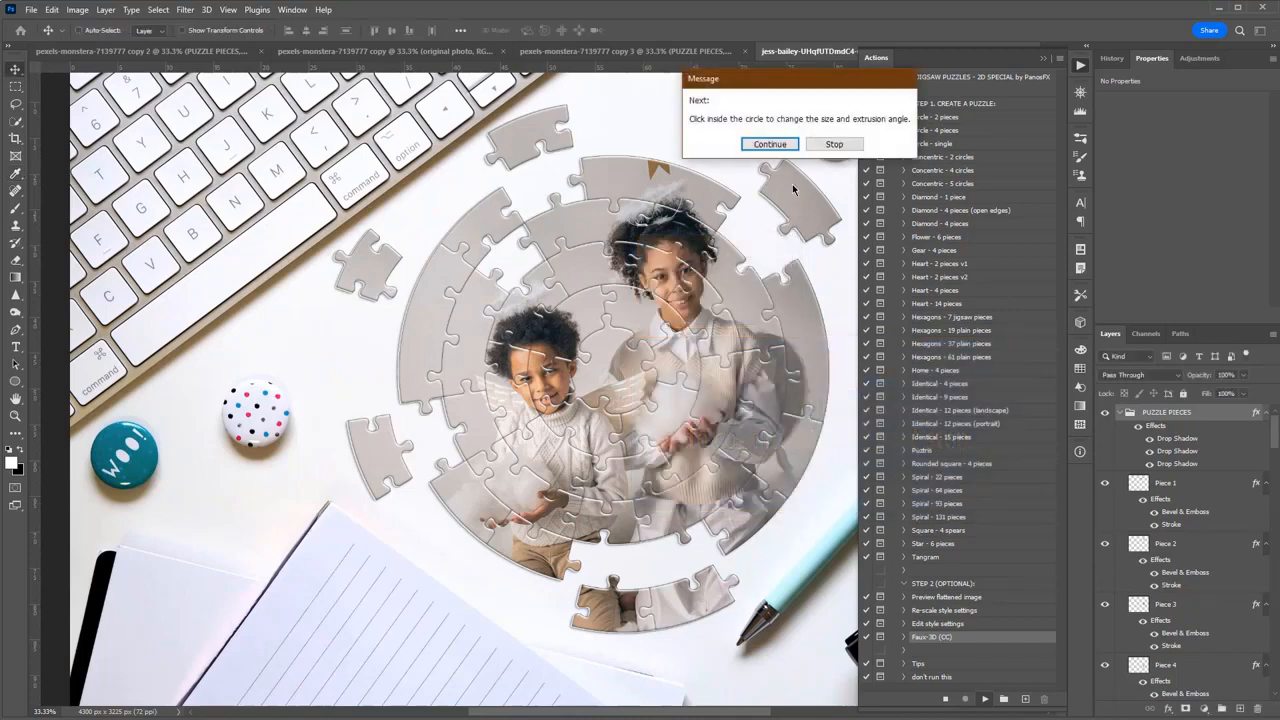
Continue the Faux-3D action and set the Global Light to a 76° angle and 42° altitude.
left_click(767, 144)
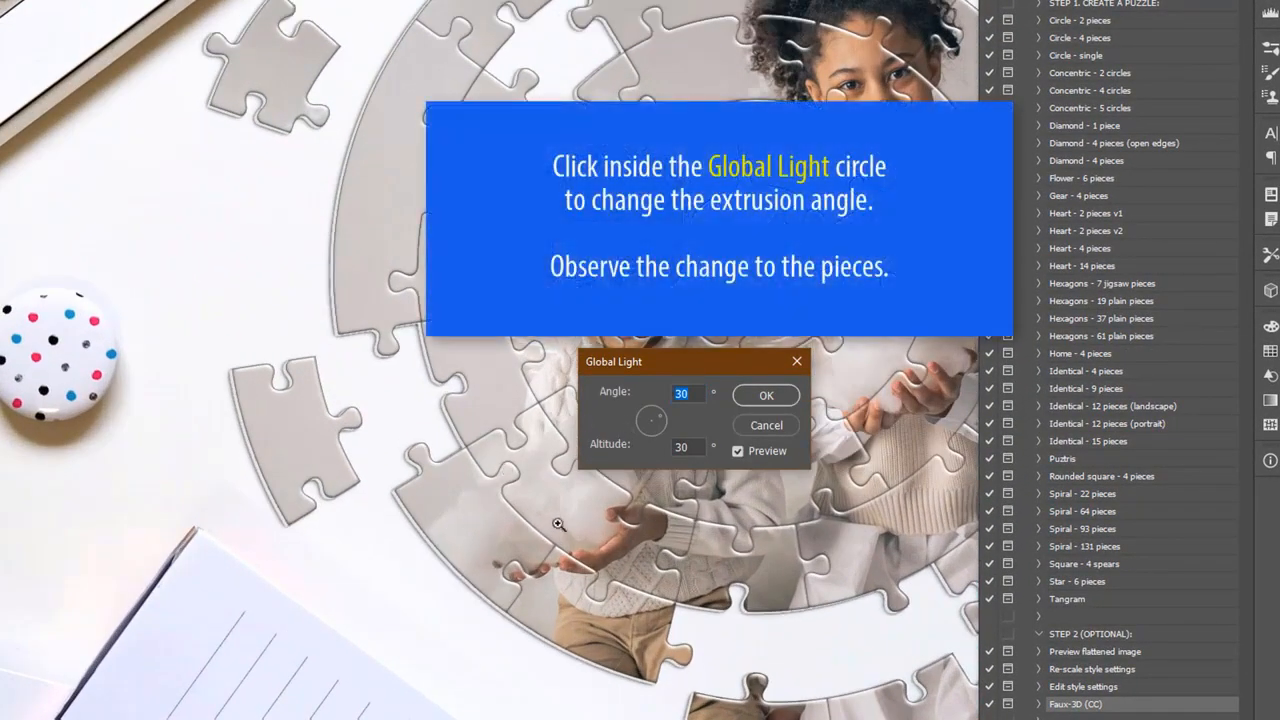
left_click_drag(658, 364, 201, 199)
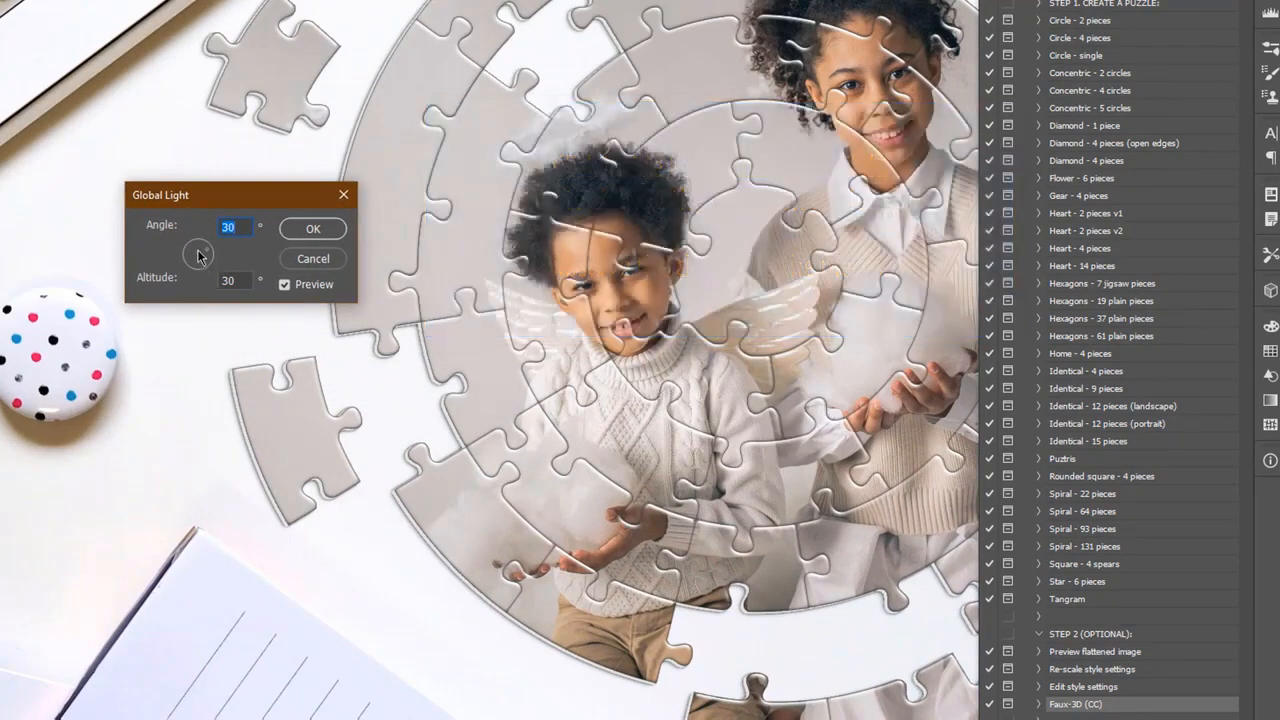
left_click(199, 253)
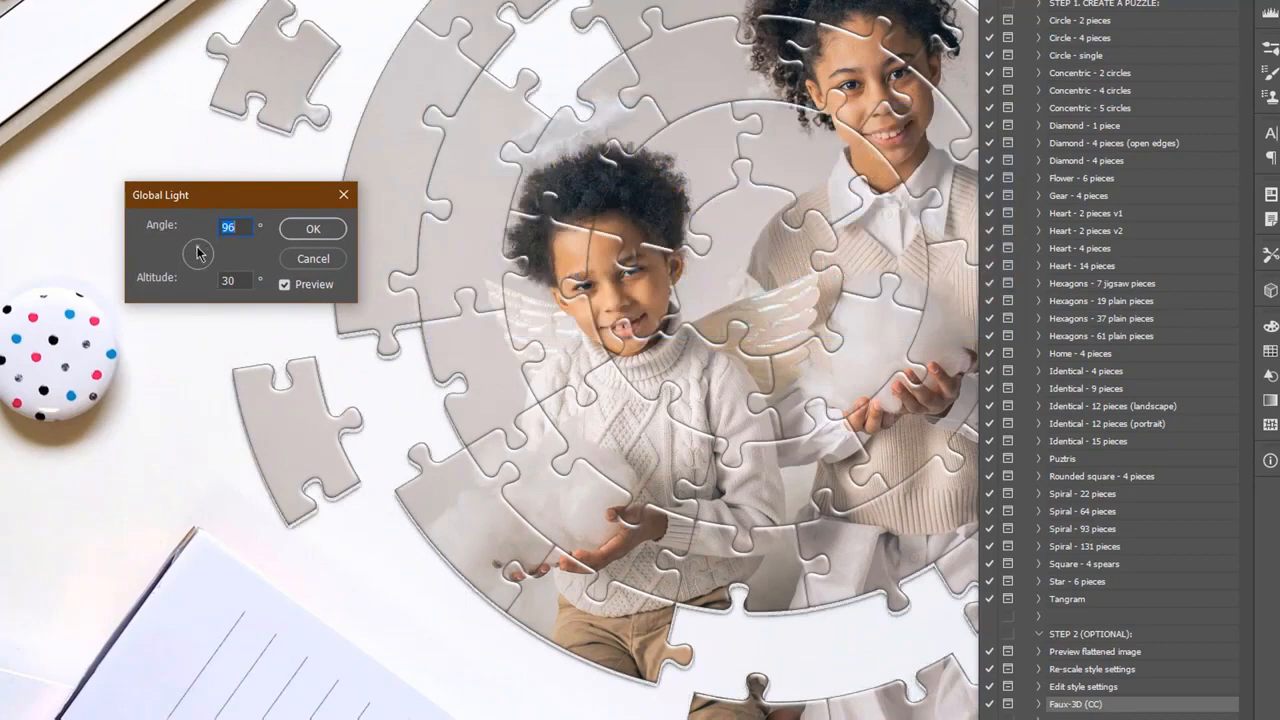
mouse_move(194, 250)
left_mouse_down()
mouse_move(208, 270)
mouse_move(203, 249)
left_mouse_up()
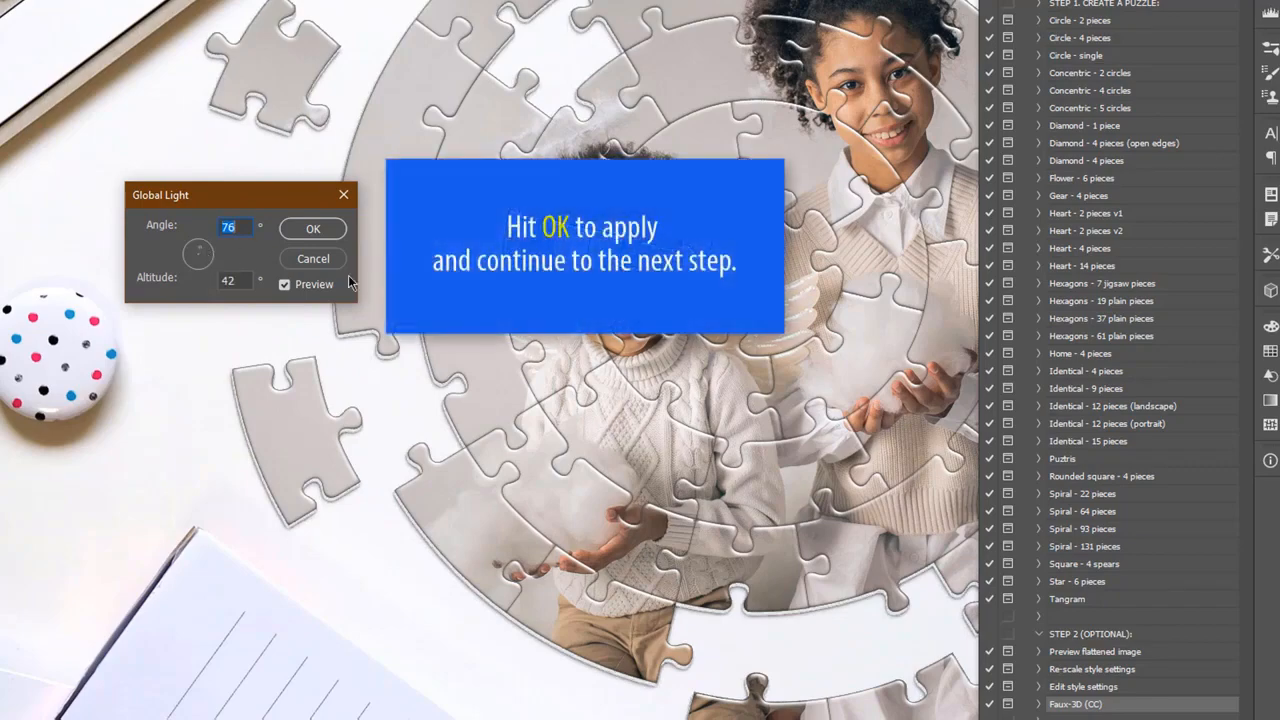
left_click(313, 229)
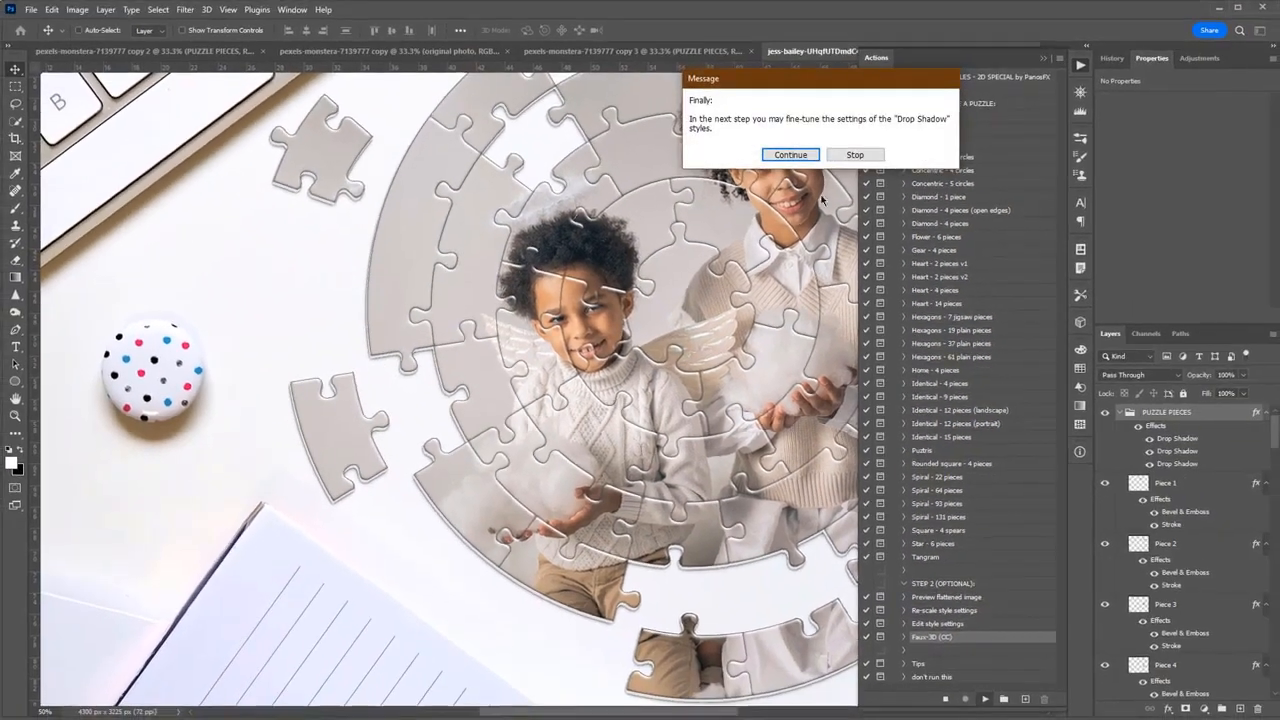
Set the extrusion color in the PUZZLE PIECES group's first Drop Shadow style to light gray e1e1e1.
left_click(806, 158)
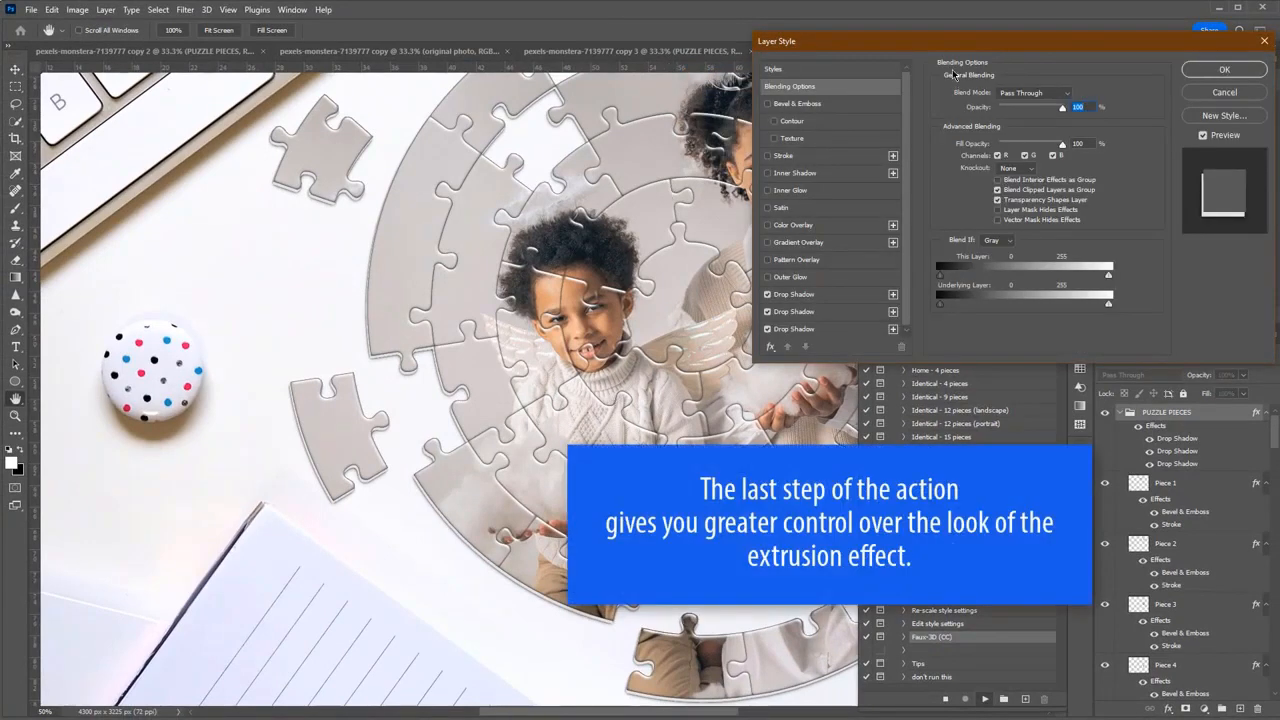
left_click_drag(938, 48, 753, 109)
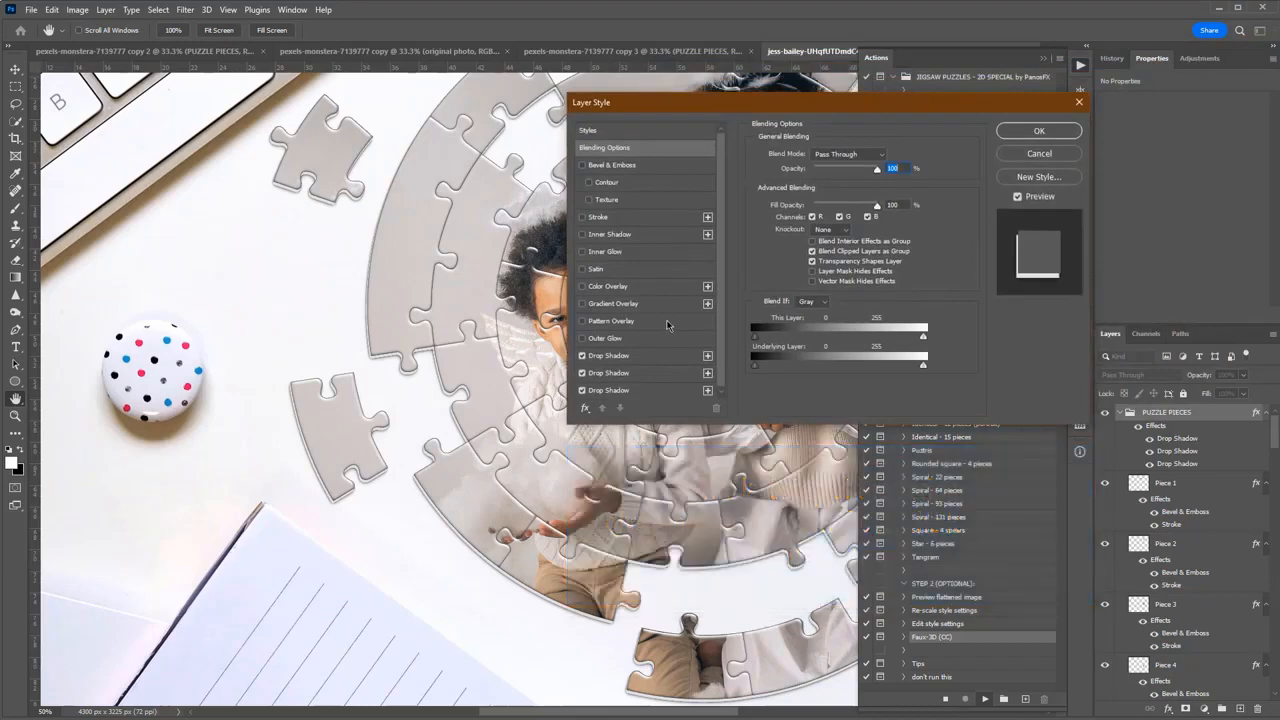
left_click(612, 356)
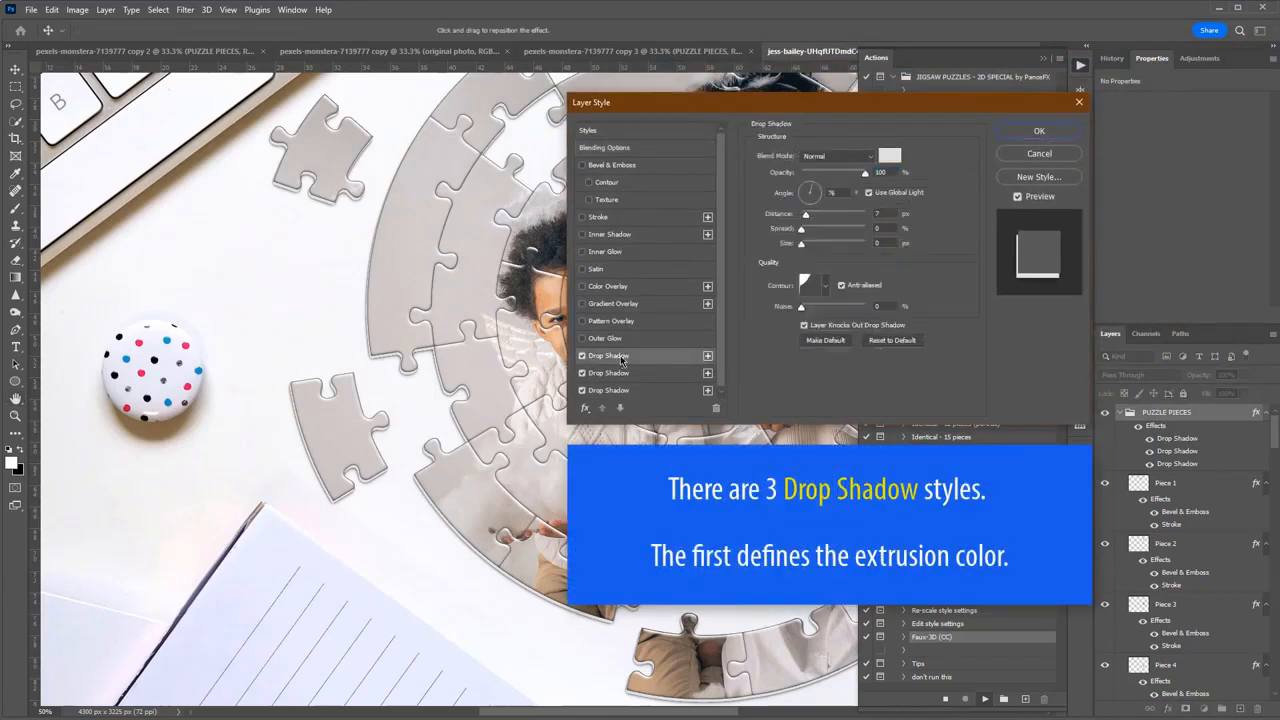
left_click(889, 157)
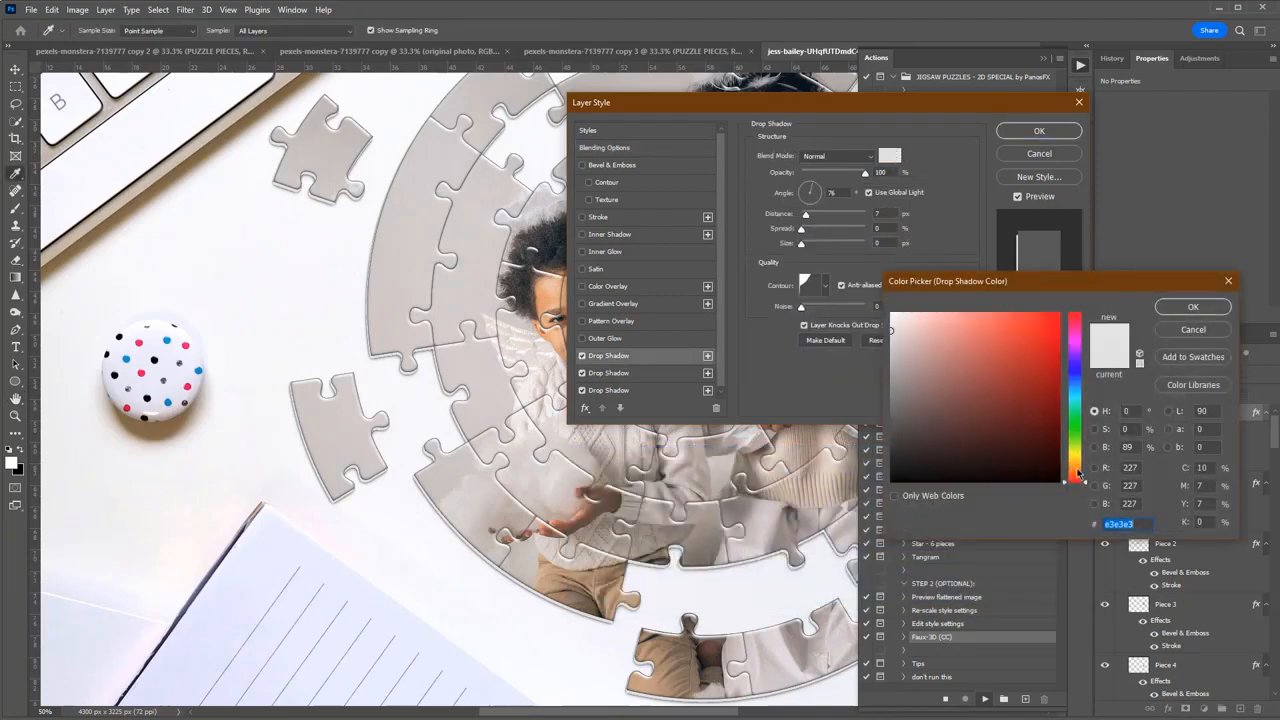
left_click_drag(1078, 475, 1078, 468)
left_click(920, 332)
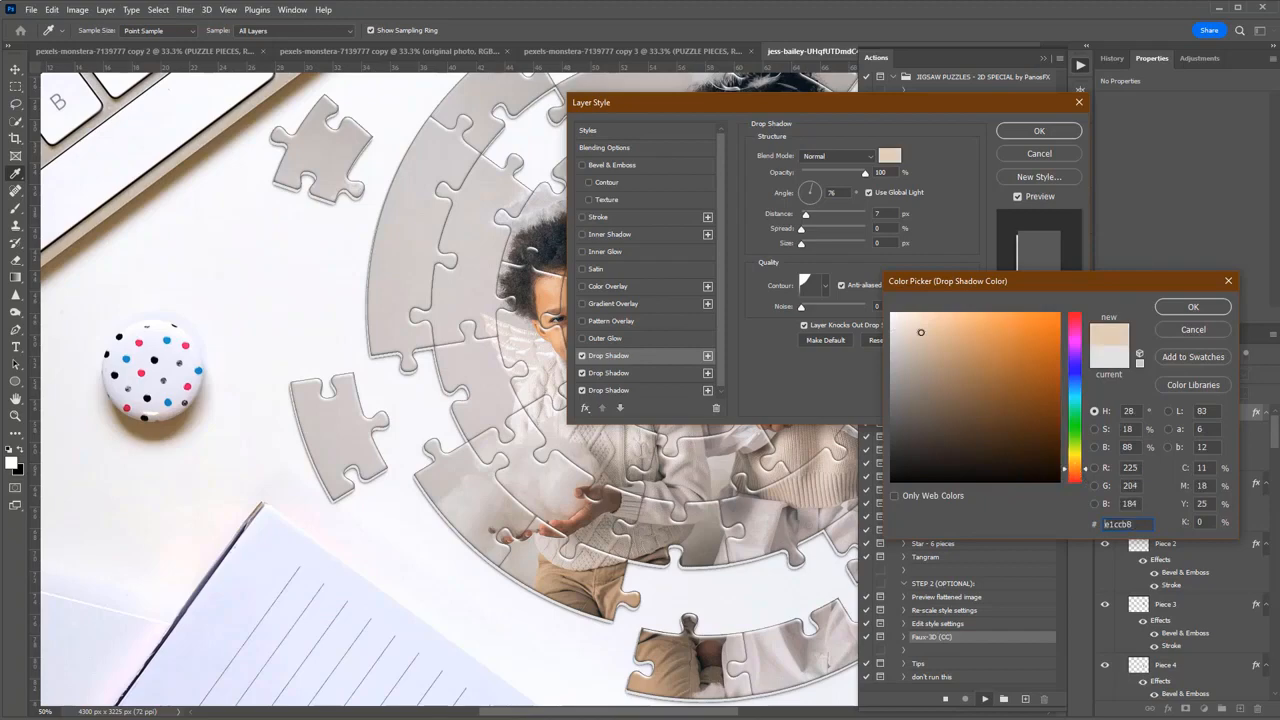
mouse_move(920, 332)
left_mouse_down()
mouse_move(933, 353)
mouse_move(929, 331)
mouse_move(946, 334)
mouse_move(890, 333)
left_mouse_up()
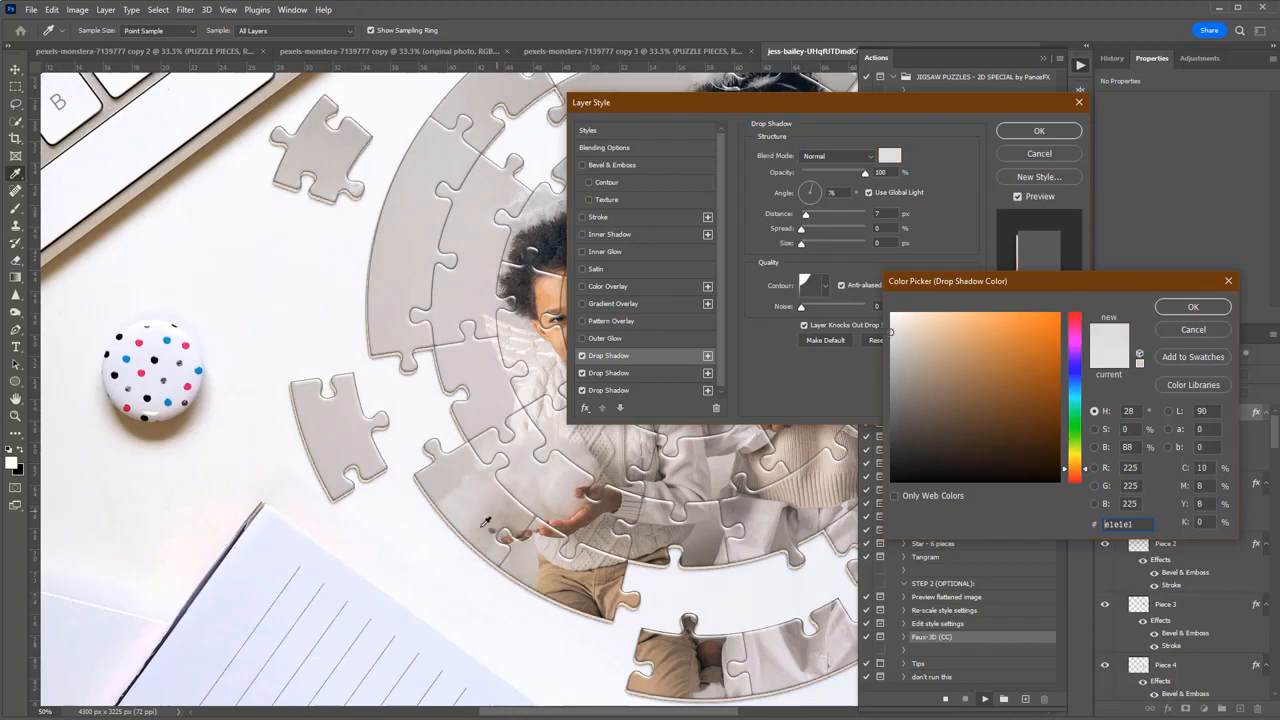
left_click(1181, 313)
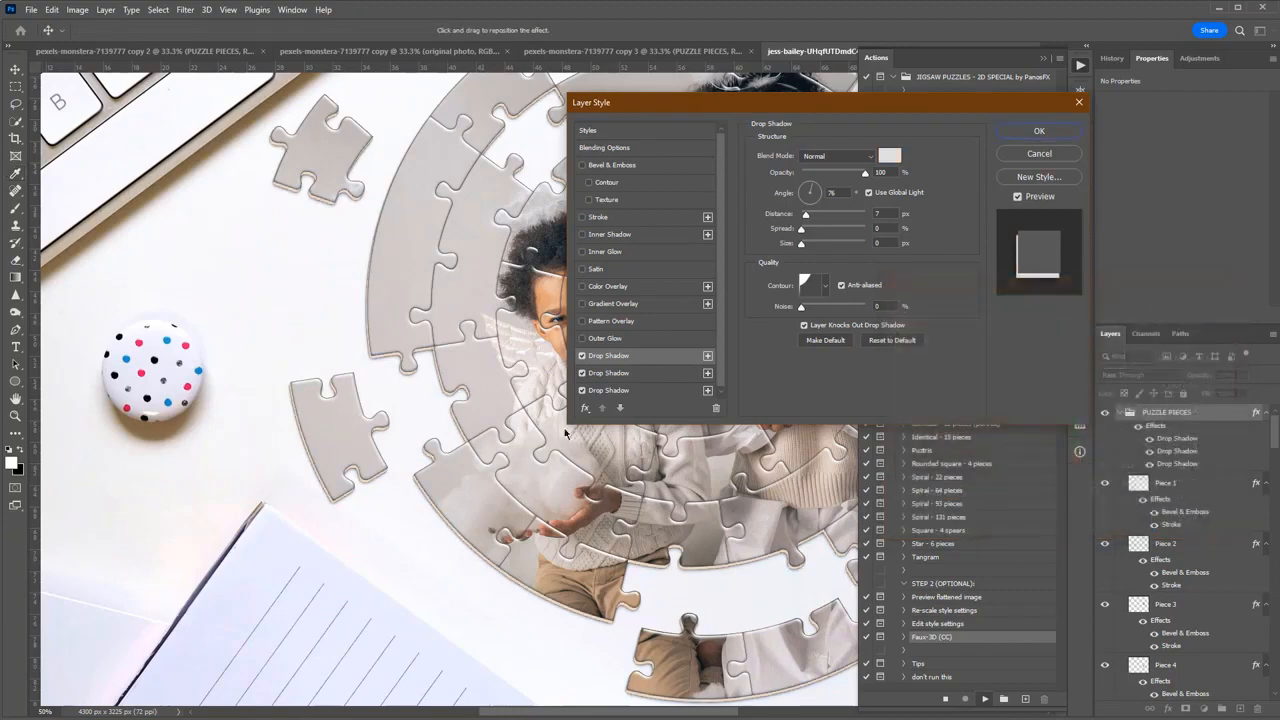
Set the third Drop Shadow style to 50% opacity and 25 px size, and finish the Faux-3D action.
left_click(614, 391)
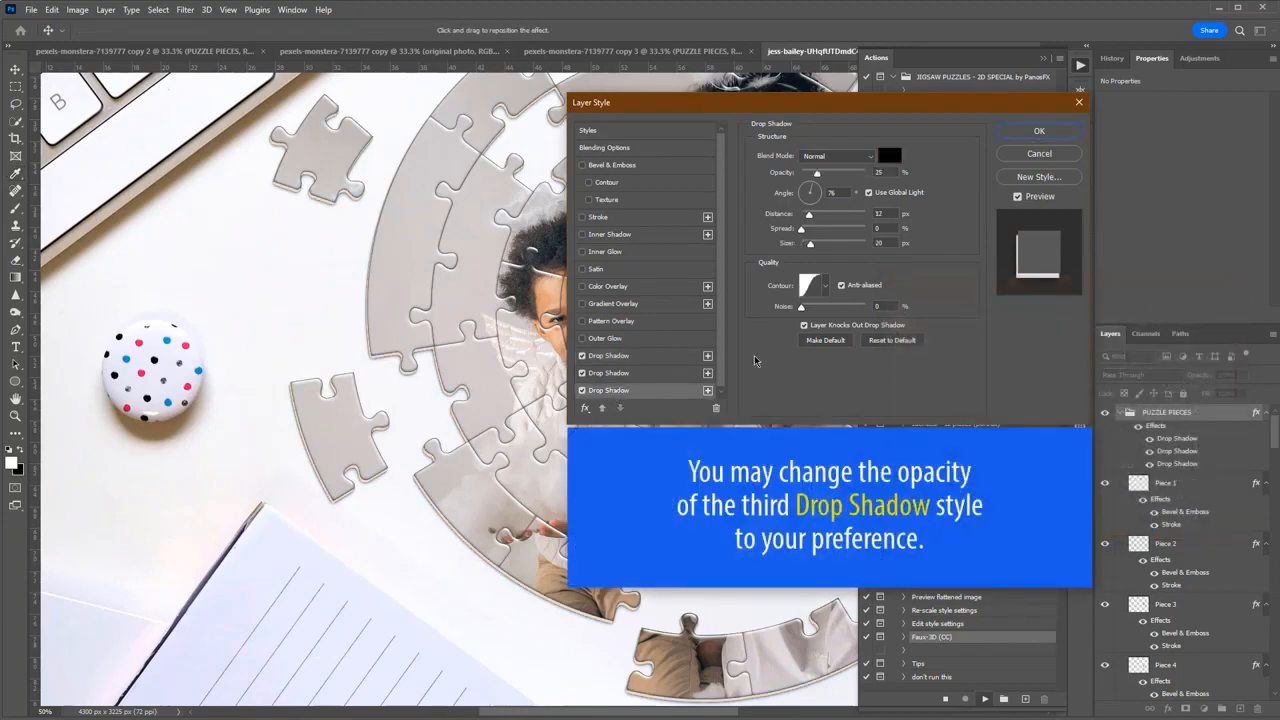
left_click(836, 174)
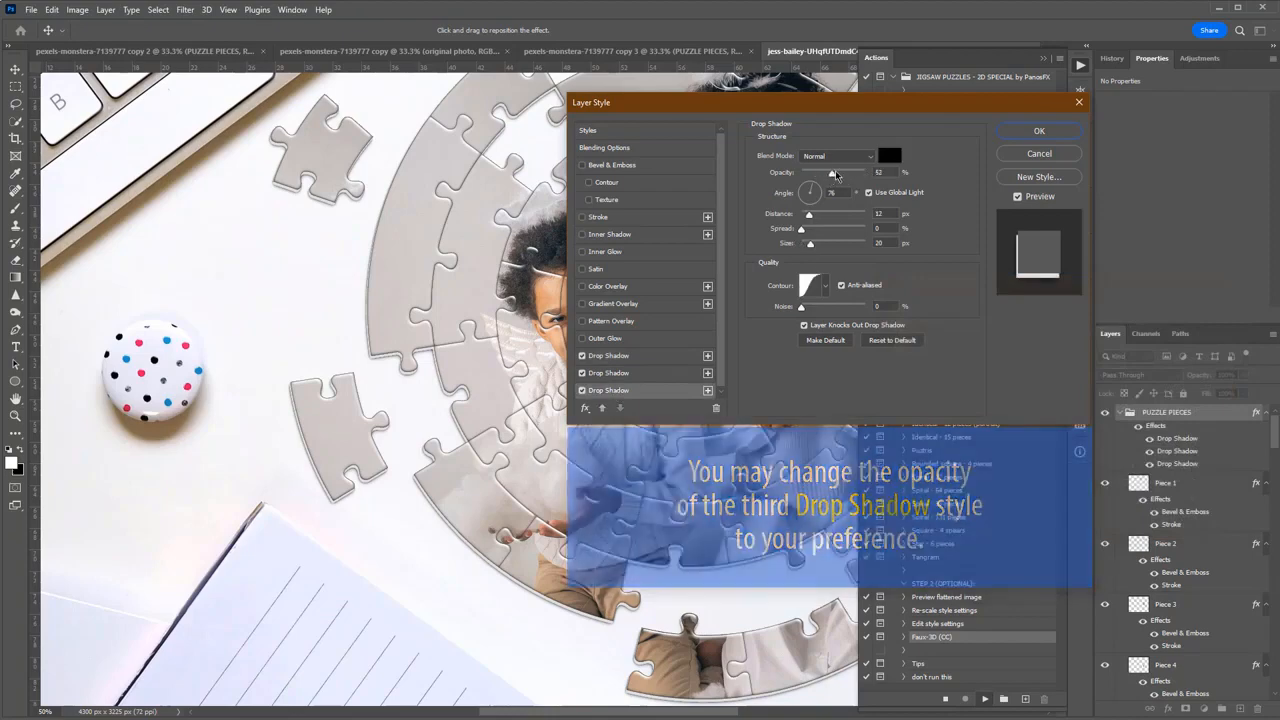
left_click_drag(836, 174, 840, 175)
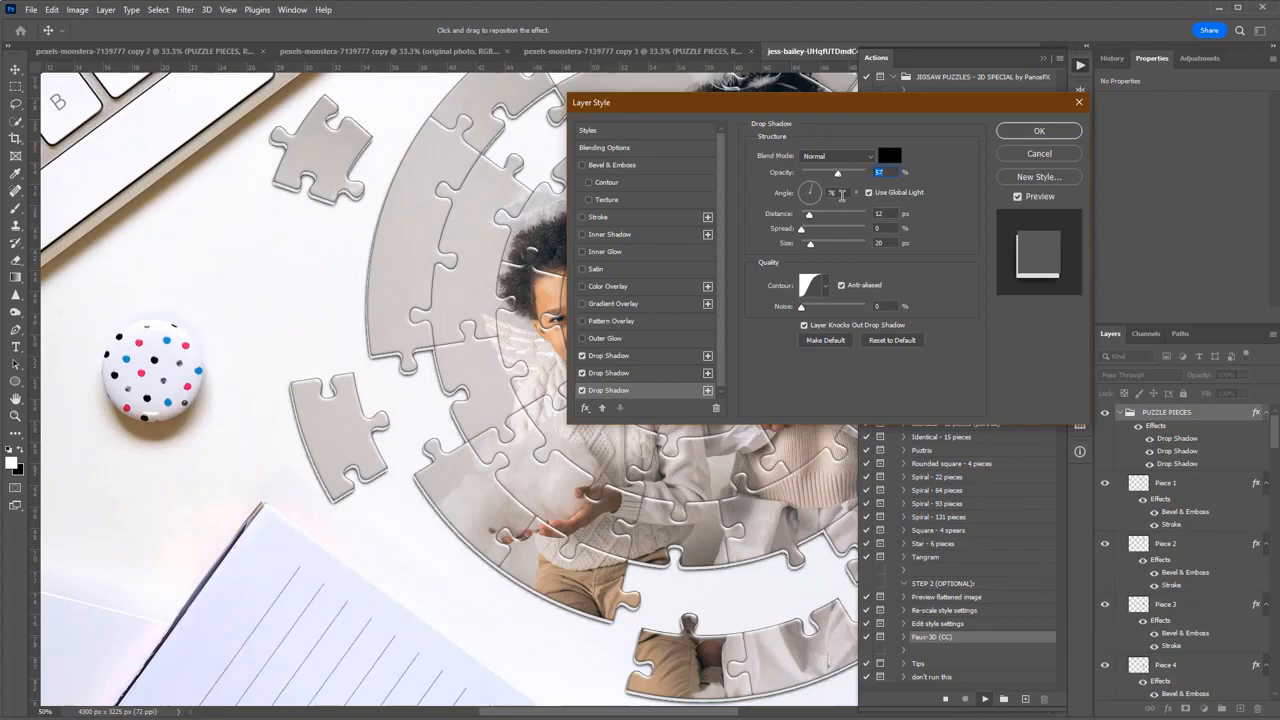
type("50")
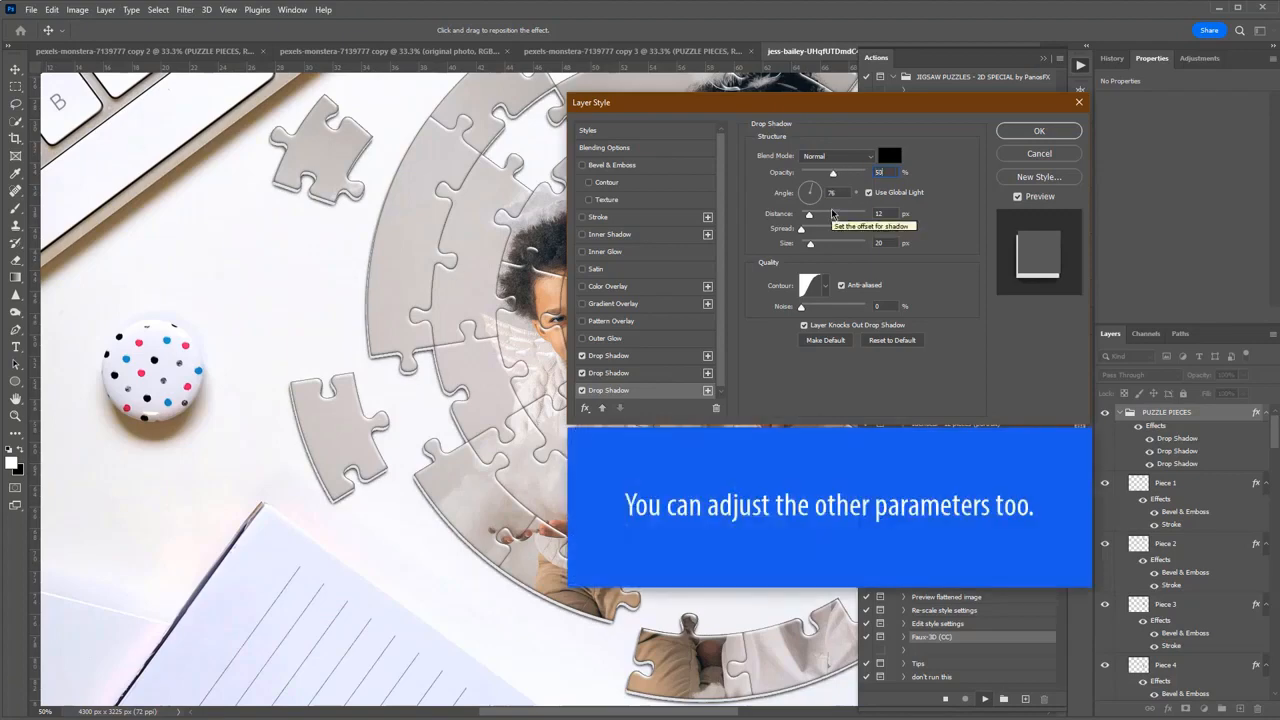
left_click_drag(811, 244, 813, 247)
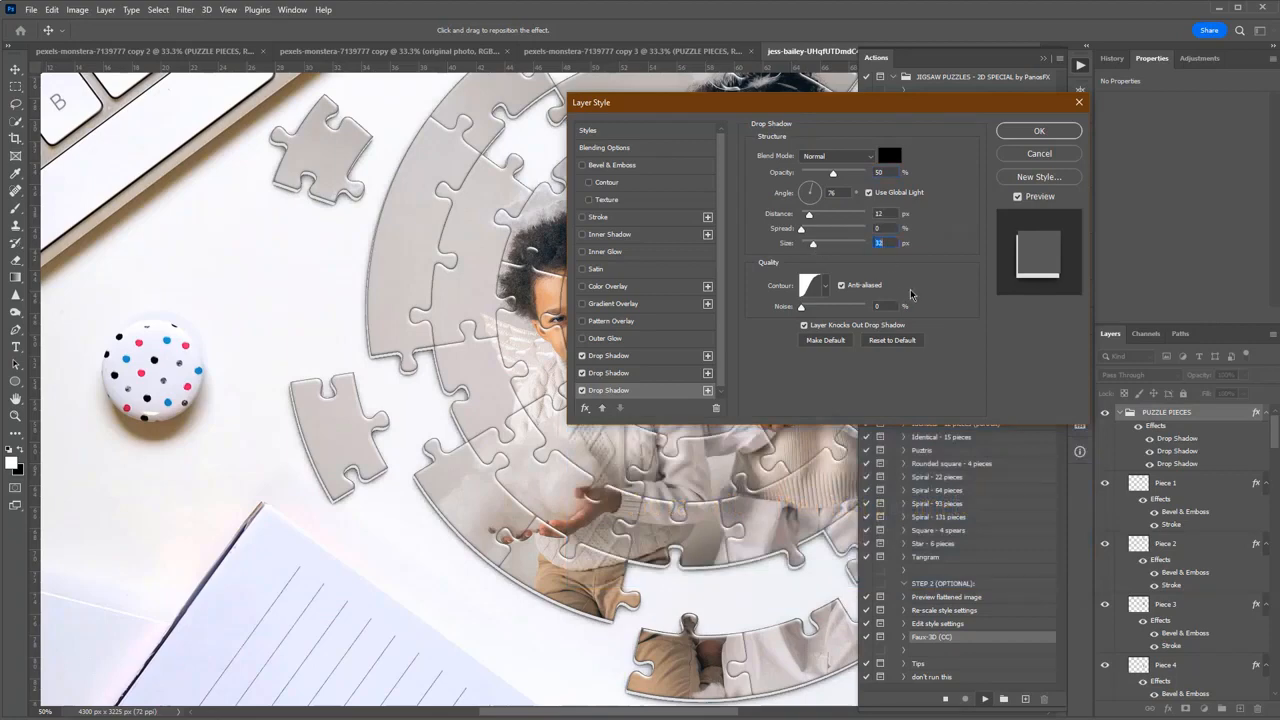
type("25")
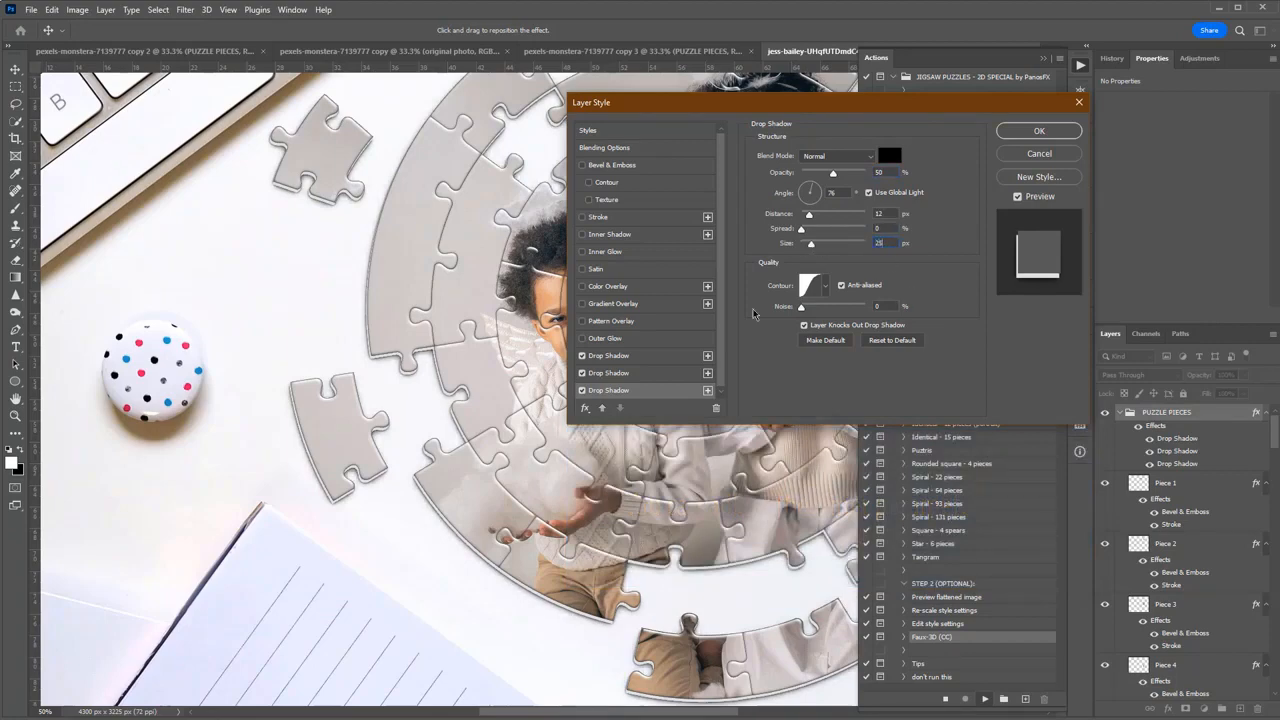
left_click(1038, 131)
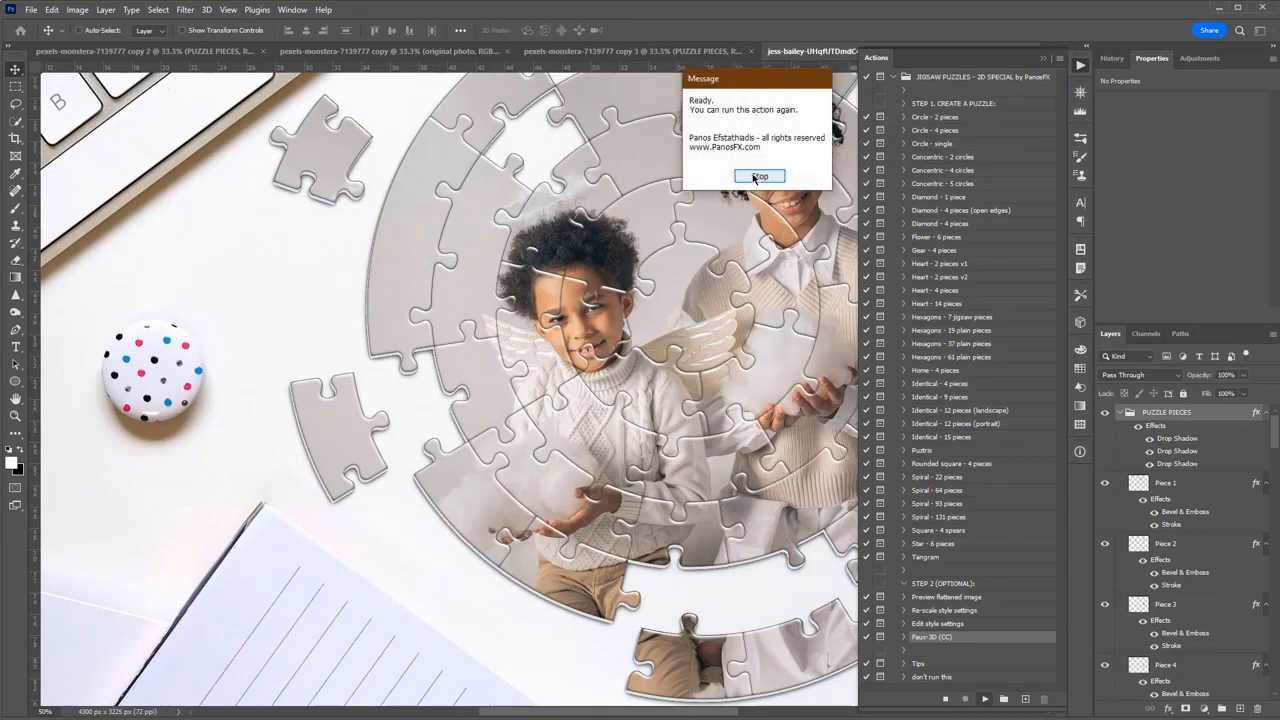
left_click(758, 177)
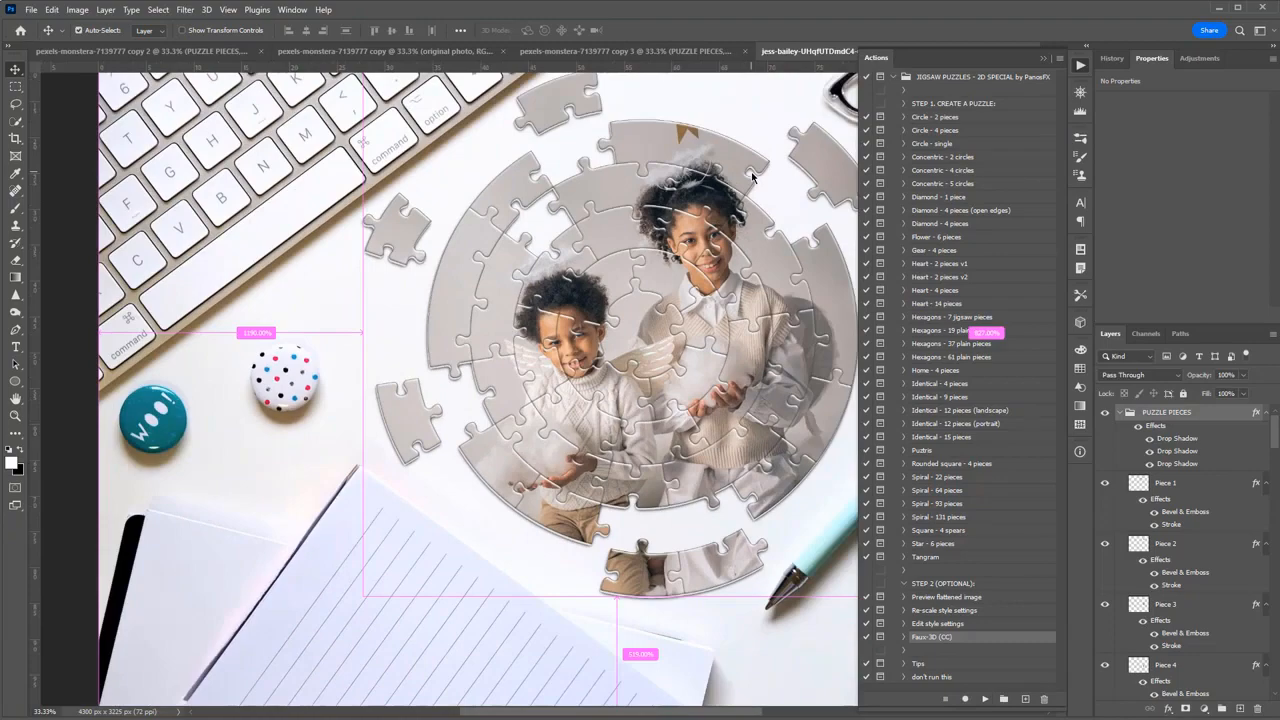
Compare the whole puzzle with the PUZZLE PIECES group's effects turned off and back on.
left_click_drag(745, 157, 639, 236)
left_click(639, 236, "alt")
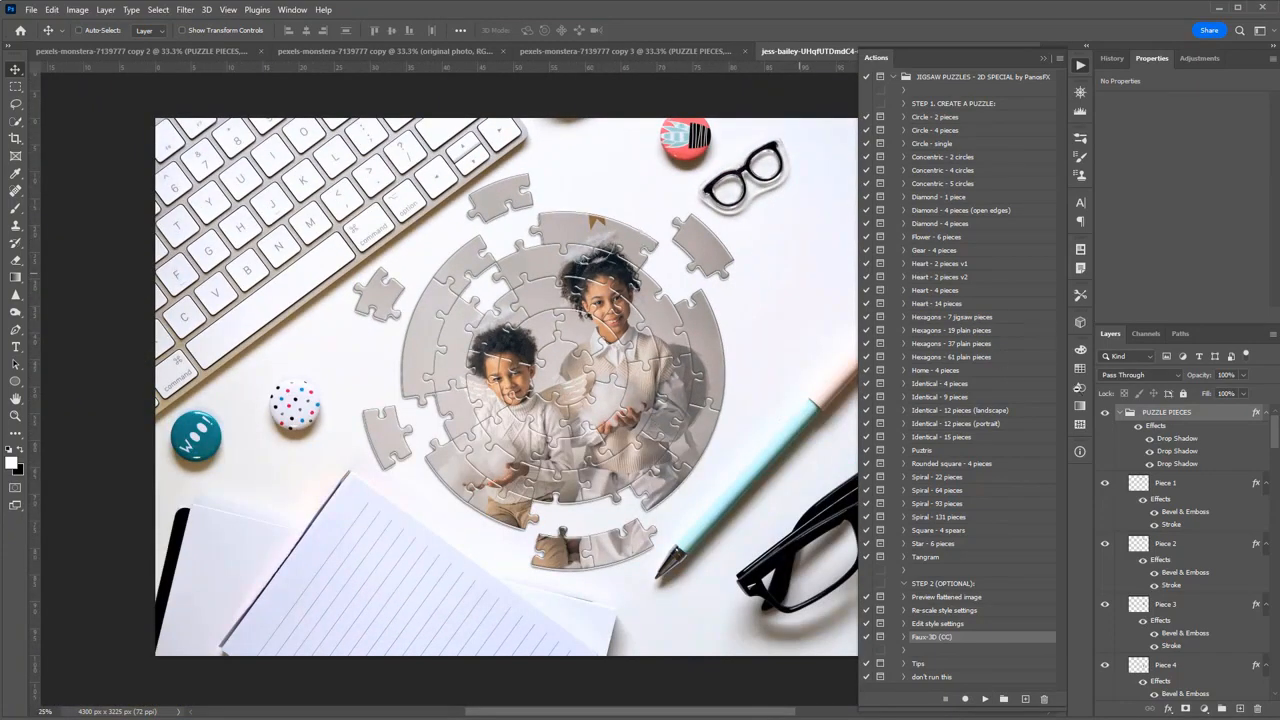
left_click(1140, 431)
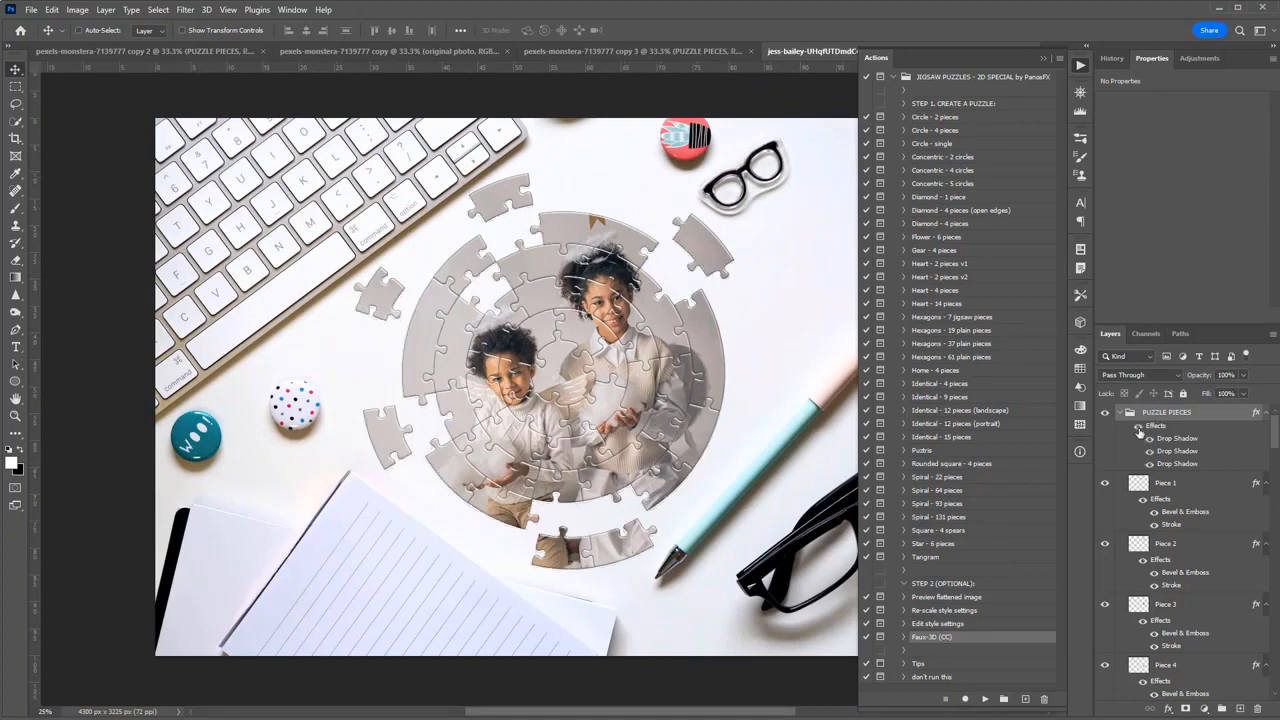
left_click(1140, 431)
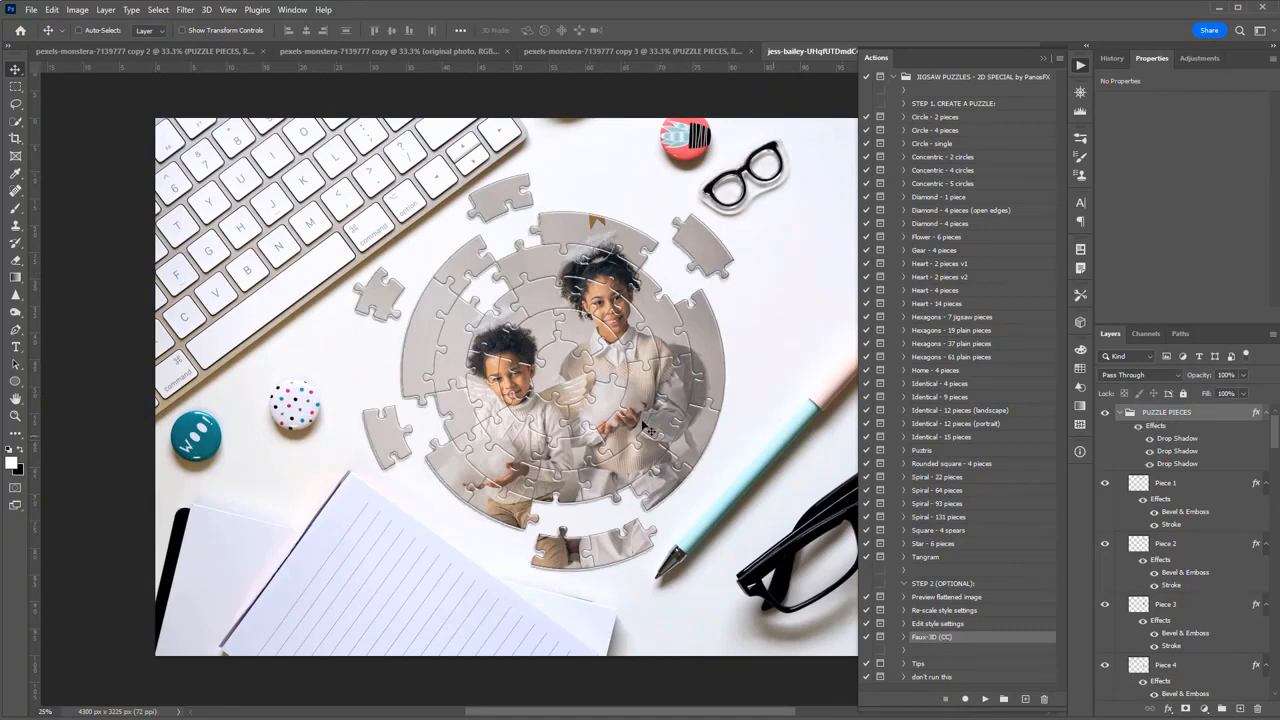
left_click(586, 380, "ctrl")
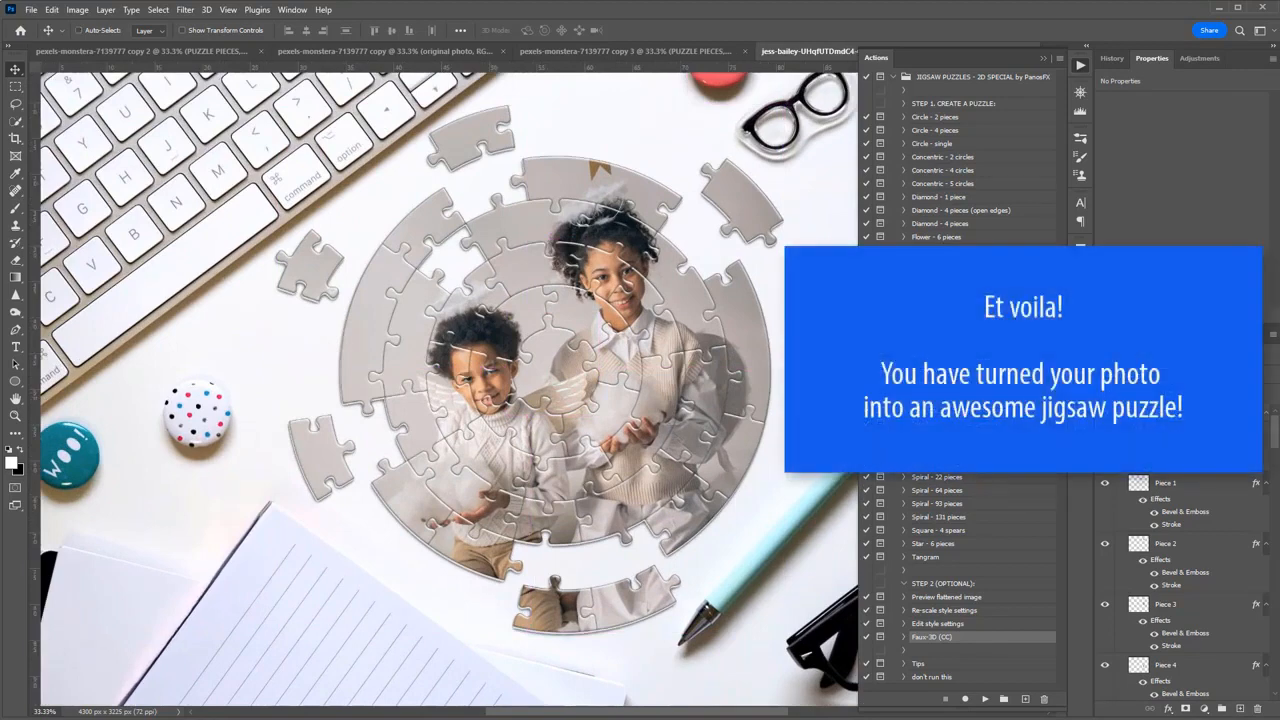
Put away the list of actions to uncover the full desk photo, and collapse the PUZZLE PIECES group.
left_click(1043, 59)
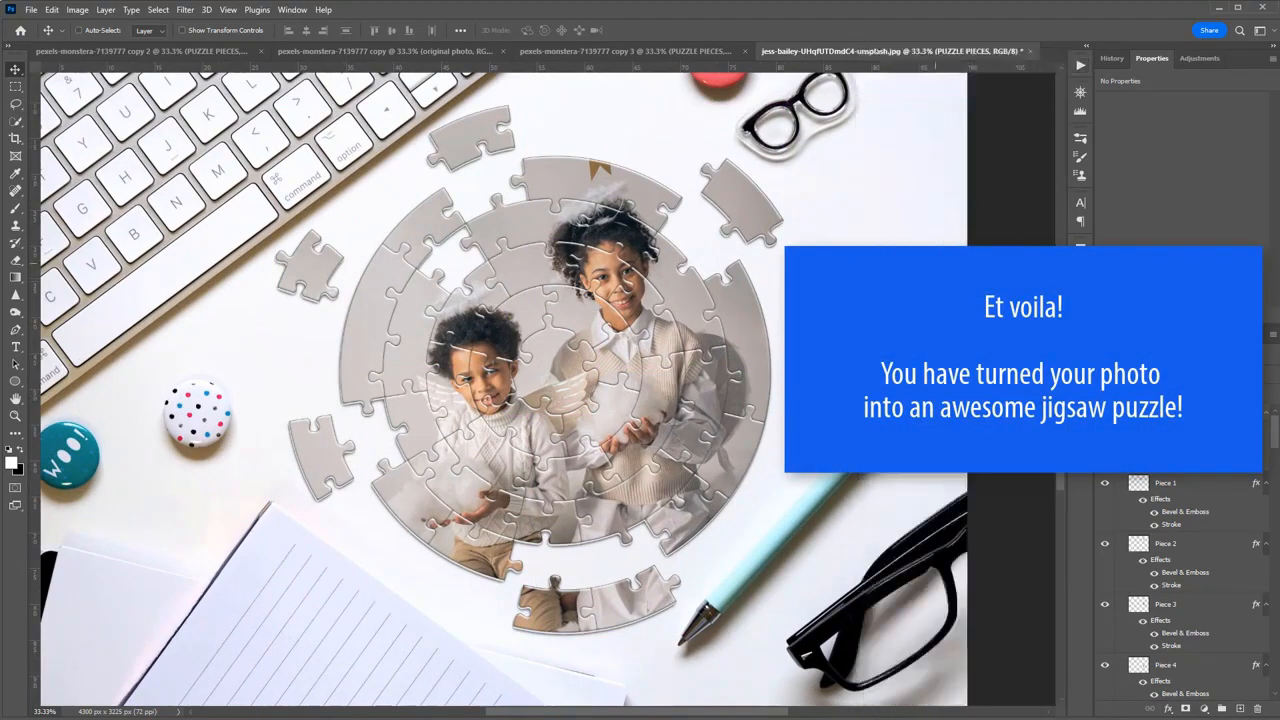
left_click_drag(817, 221, 893, 241)
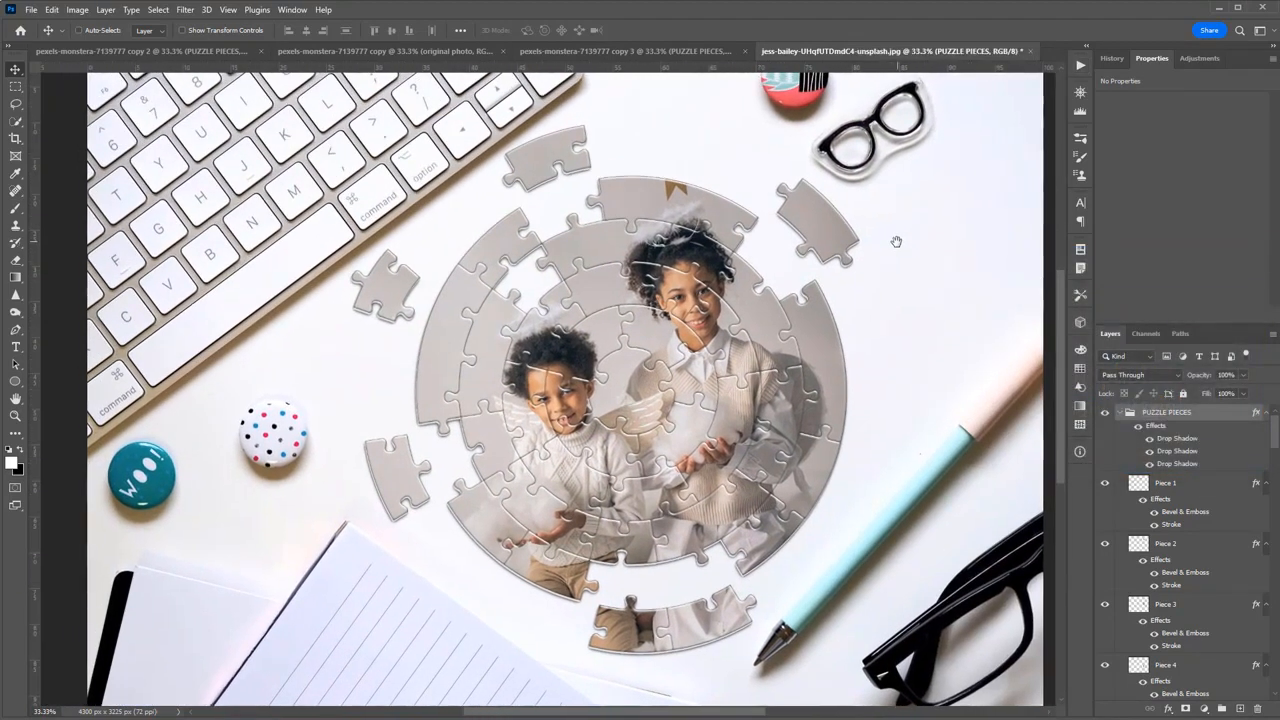
left_click(1129, 412)
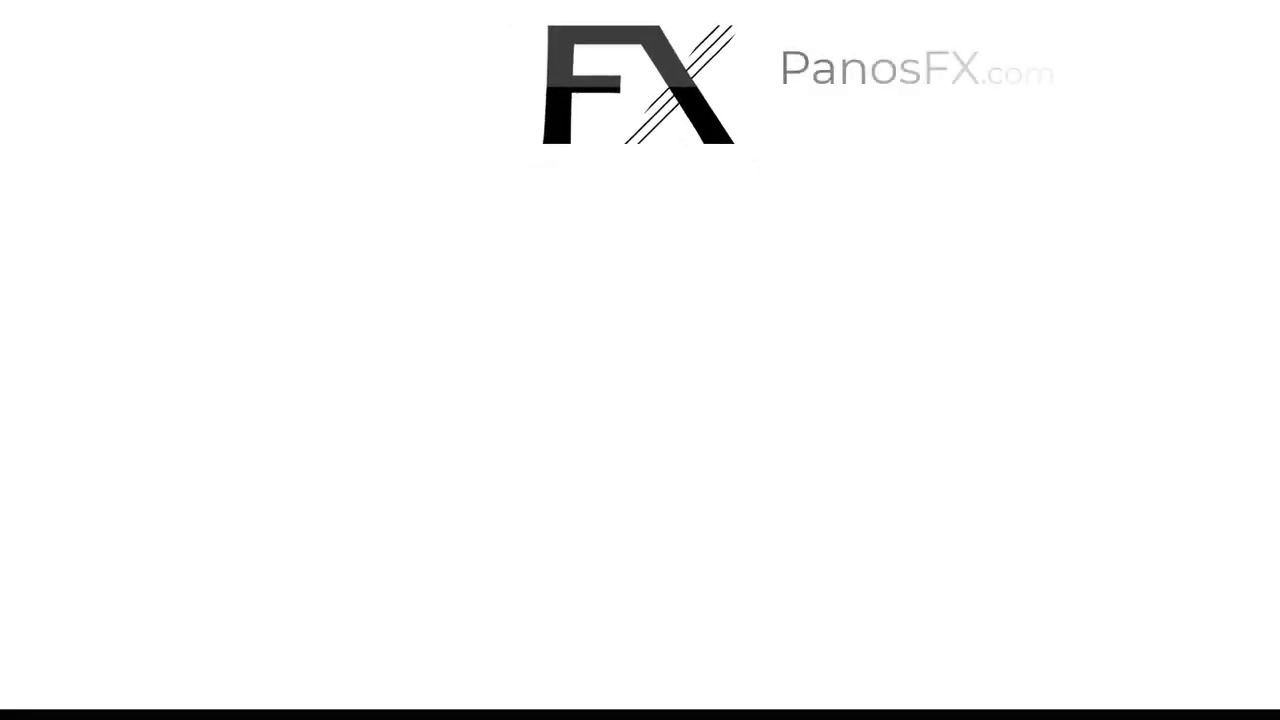